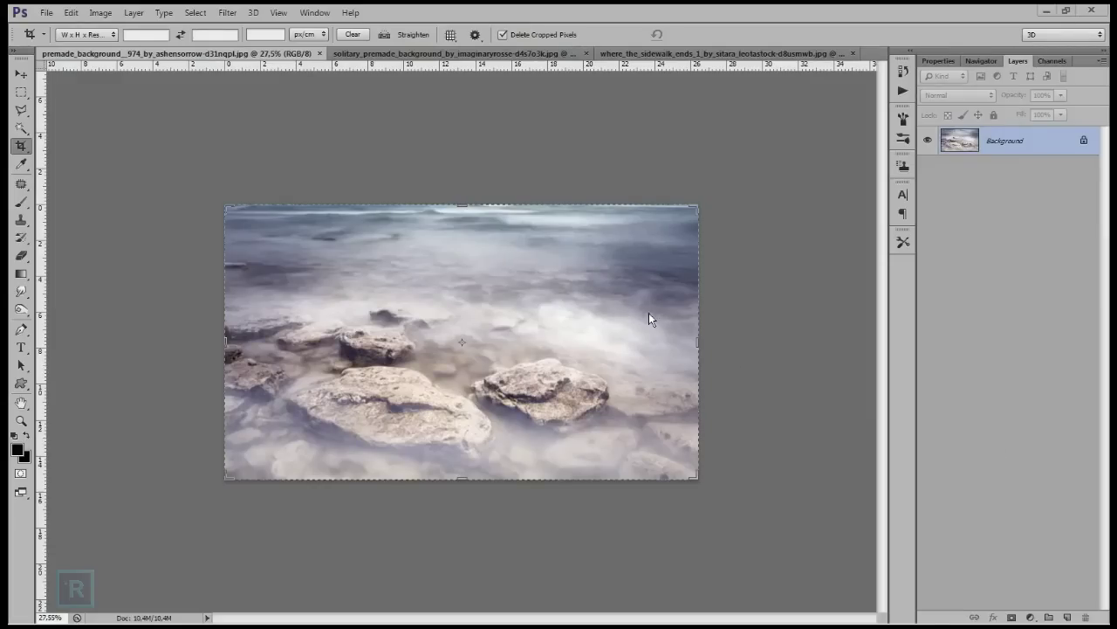
Unlock the shore photo's Background into an editable Layer 0.
click(18, 73)
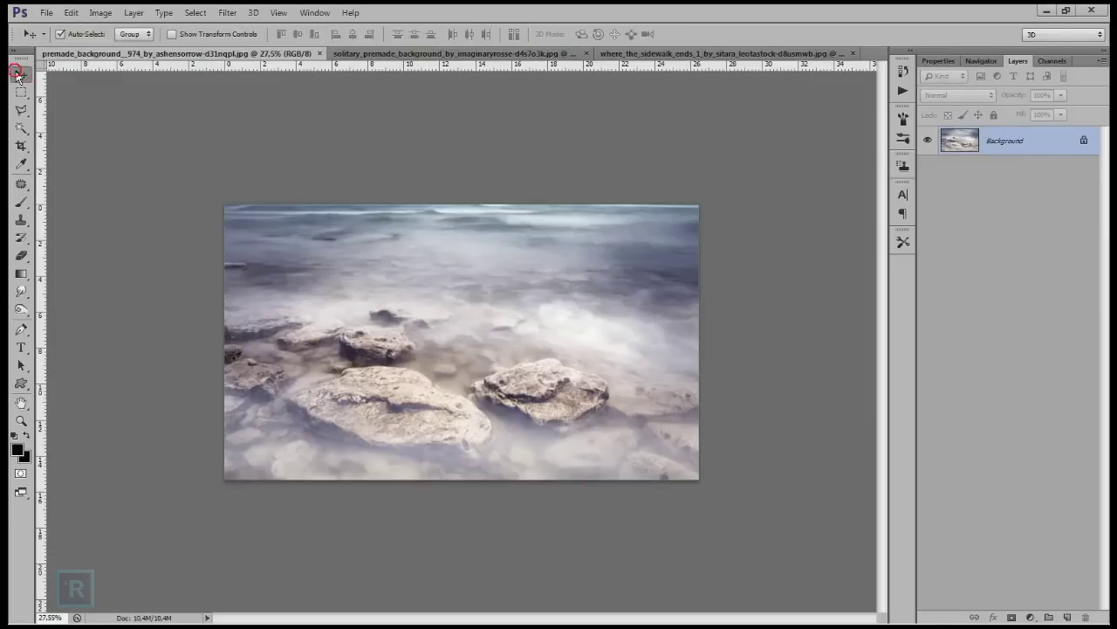
text(30.3)
text(30,3)
key(Return)
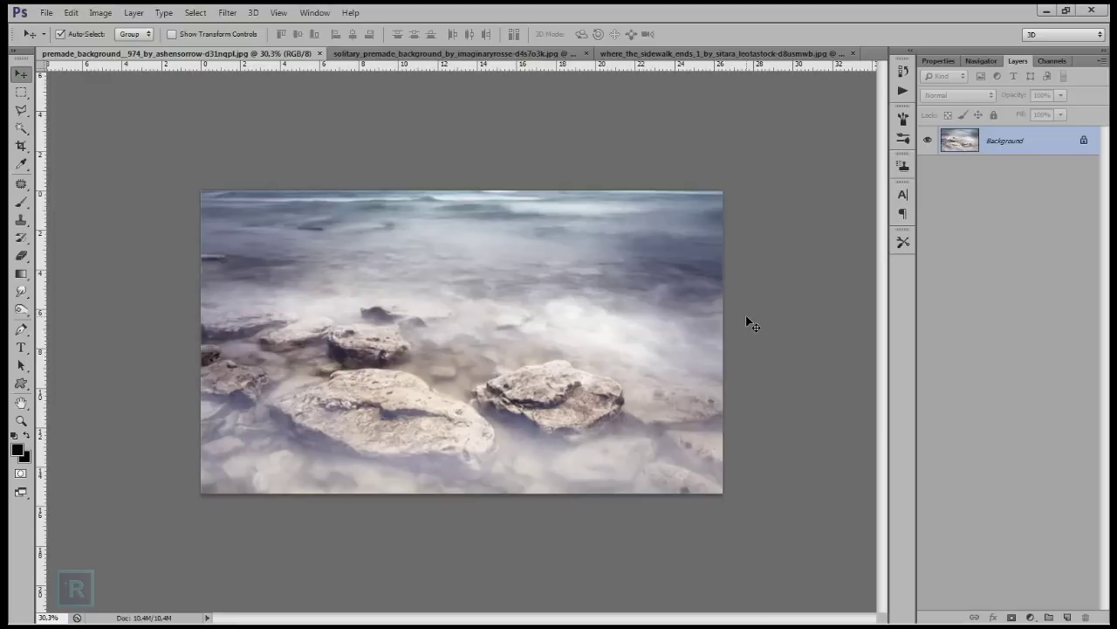
scroll(749, 323, up, 1)
scroll(749, 323, up, 1)
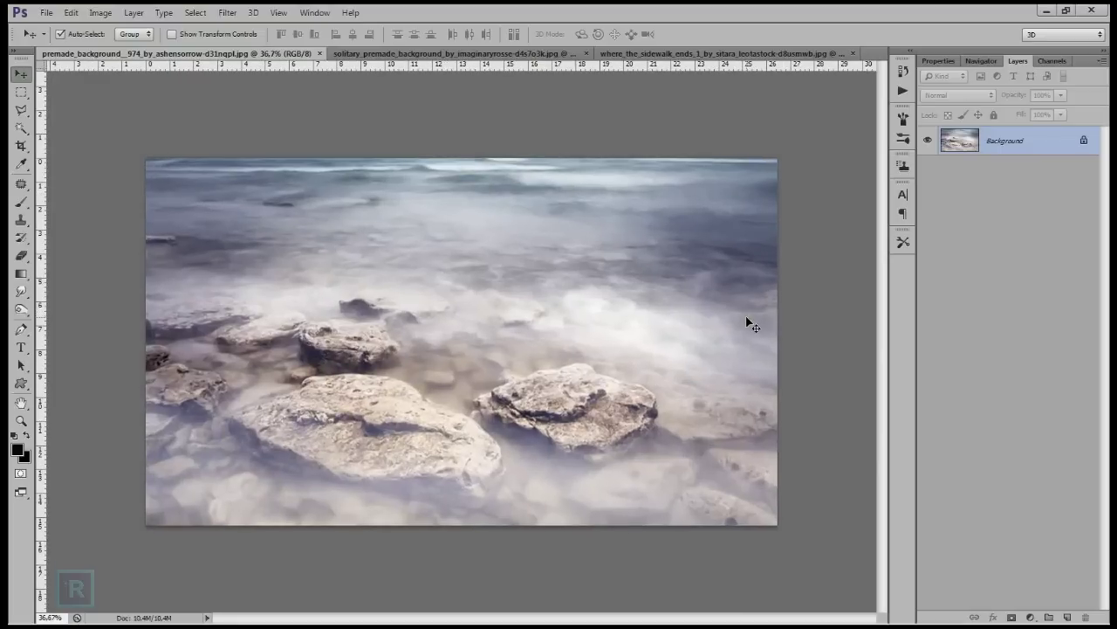
double_click(1087, 144)
click(689, 189)
Crop the canvas taller to leave empty space above the sea, then switch to the stormy house photo.
scroll(637, 246, down, 2)
scroll(636, 245, down, 1)
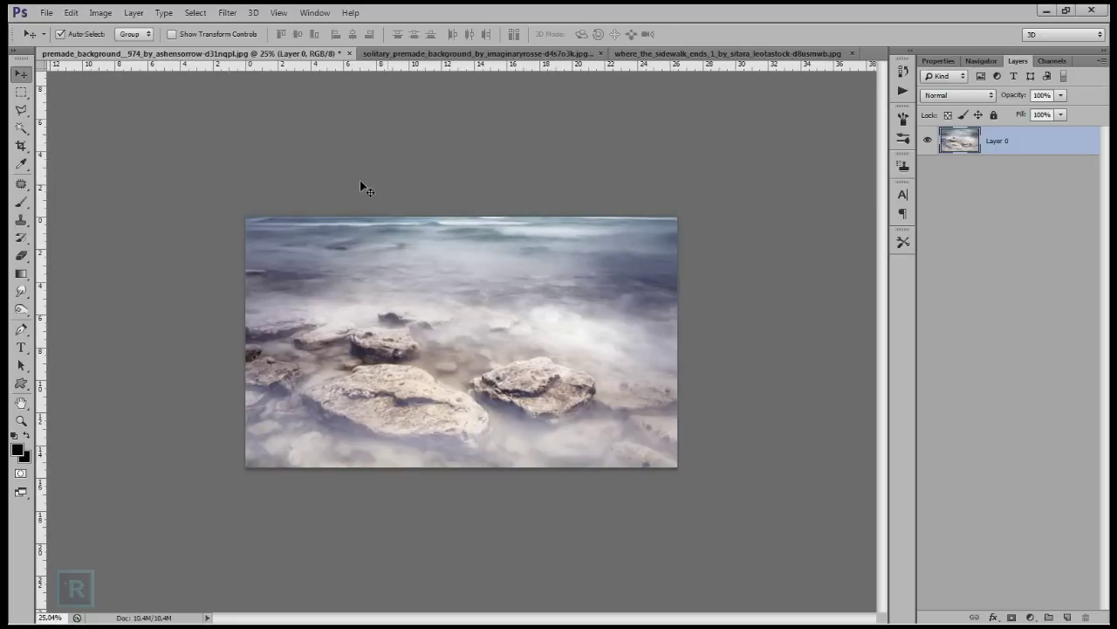
click(19, 147)
scroll(476, 243, down, 1)
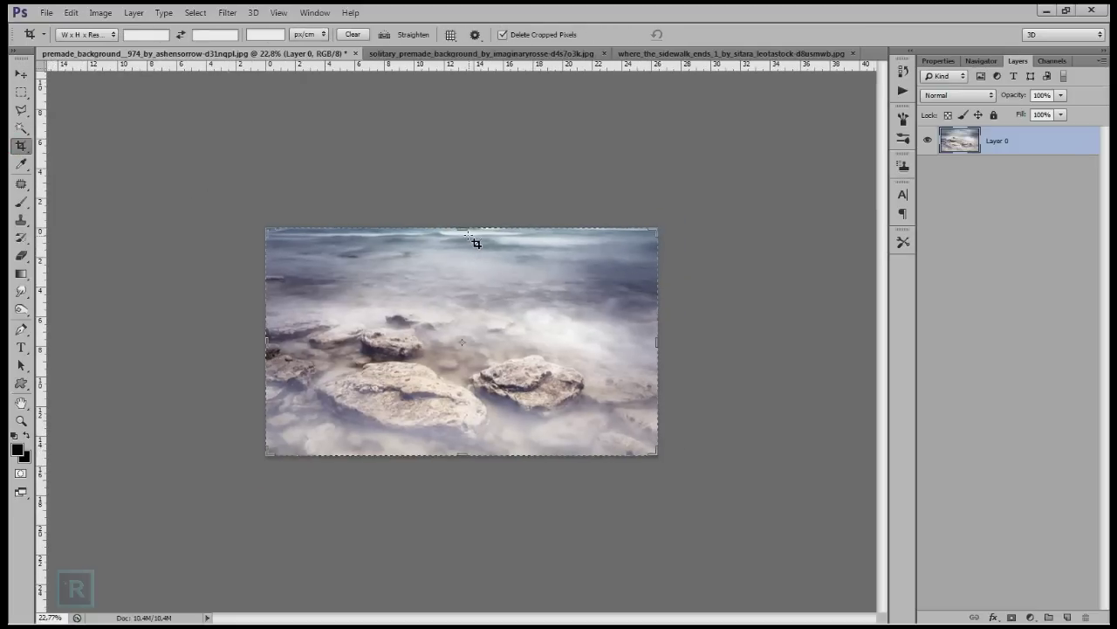
mouse_move(462, 229)
mouse_down()
mouse_move(472, 114)
mouse_move(472, 138)
mouse_up()
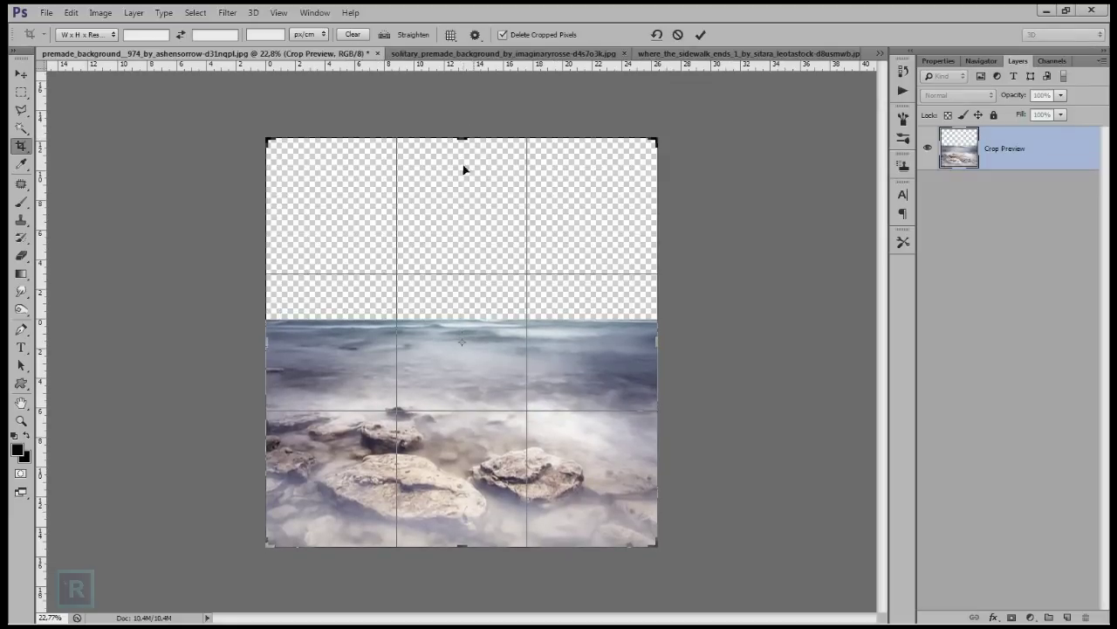
click(701, 34)
click(509, 55)
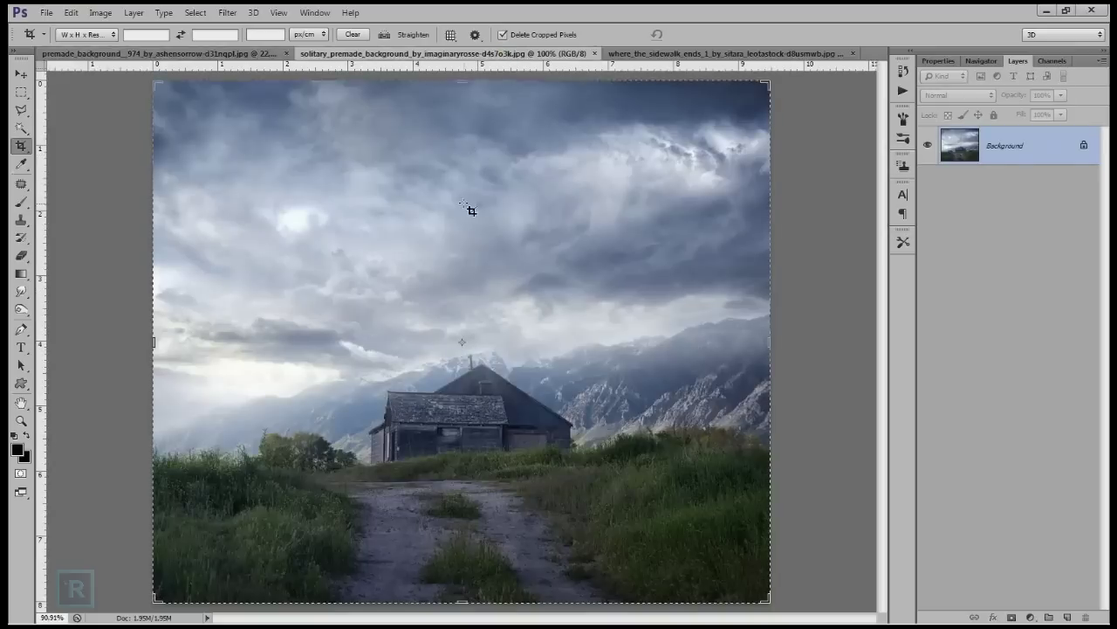
Select the cloudy sky in the house photo and drag it into the shore document.
click(21, 91)
drag(179, 109, 742, 352)
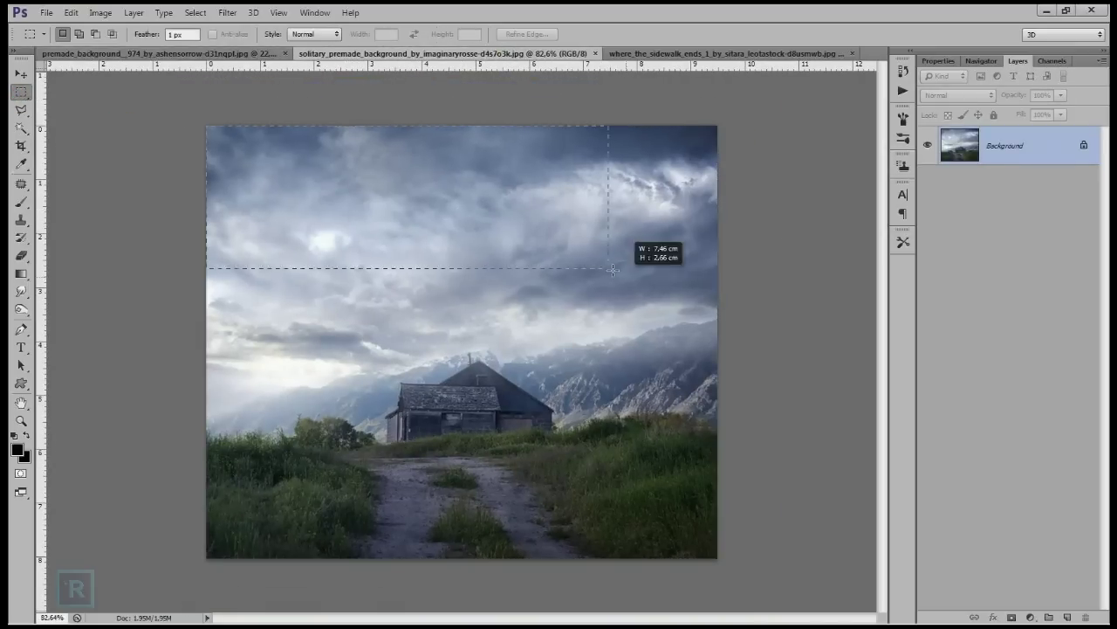
key(v)
mouse_move(276, 154)
mouse_down()
mouse_move(191, 67)
mouse_move(366, 187)
mouse_up()
Scale and reposition the clouds to cover the empty top of the canvas.
key(ctrl+t)
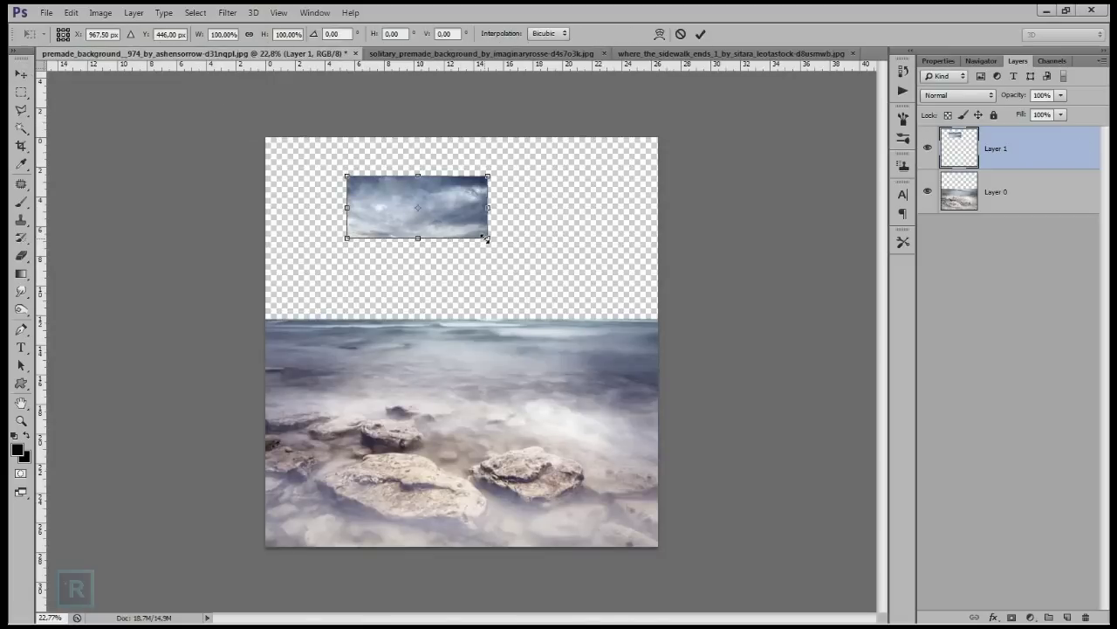
drag(486, 236, 602, 294)
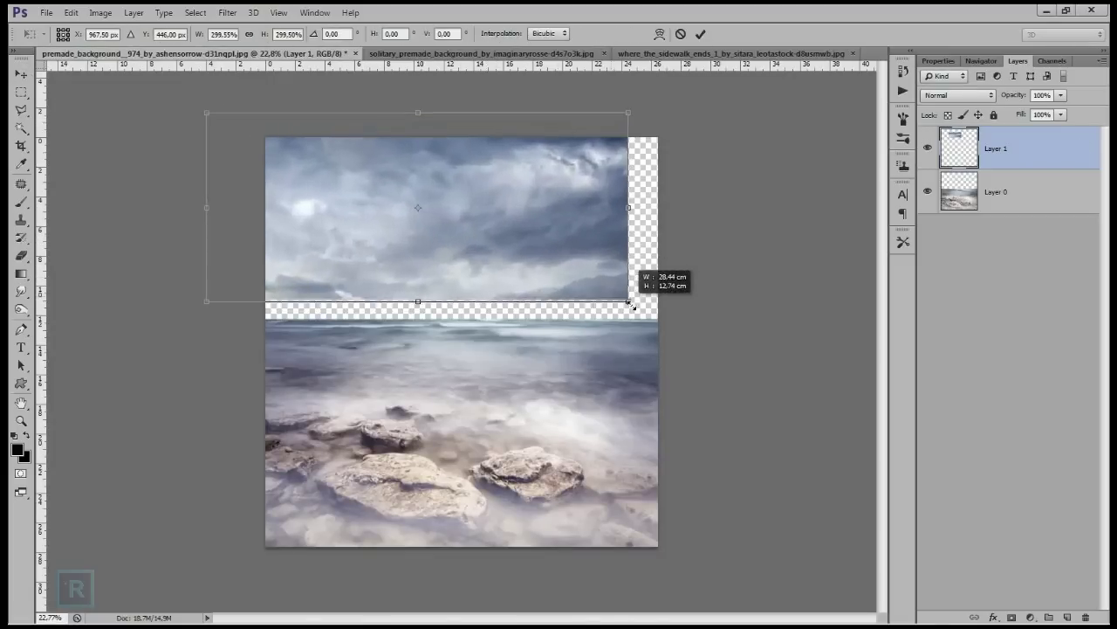
drag(498, 245, 550, 269)
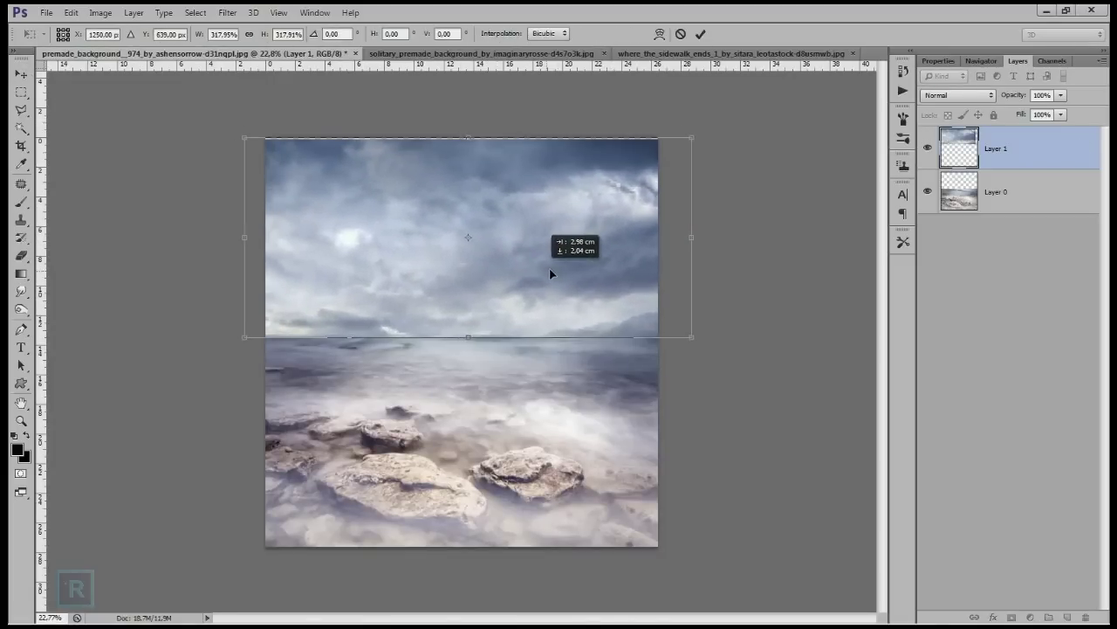
drag(693, 328, 700, 339)
drag(462, 334, 469, 345)
drag(223, 233, 239, 234)
drag(701, 234, 680, 234)
double_click(626, 232)
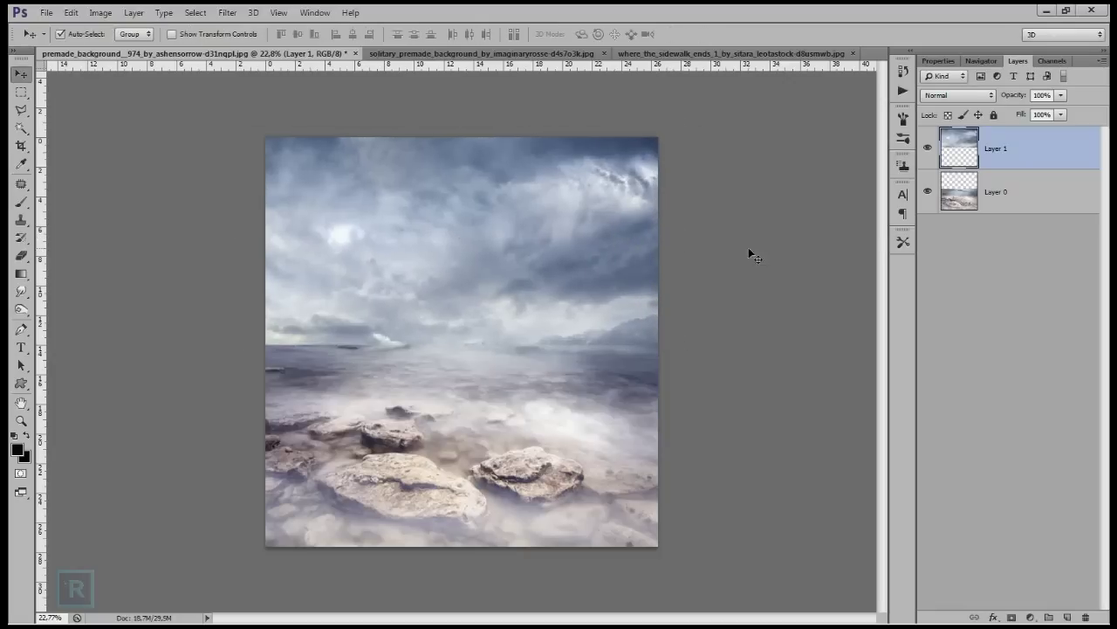
Move the cloud Layer 1 beneath Layer 0 and lower it behind the horizon.
drag(1018, 168, 1048, 214)
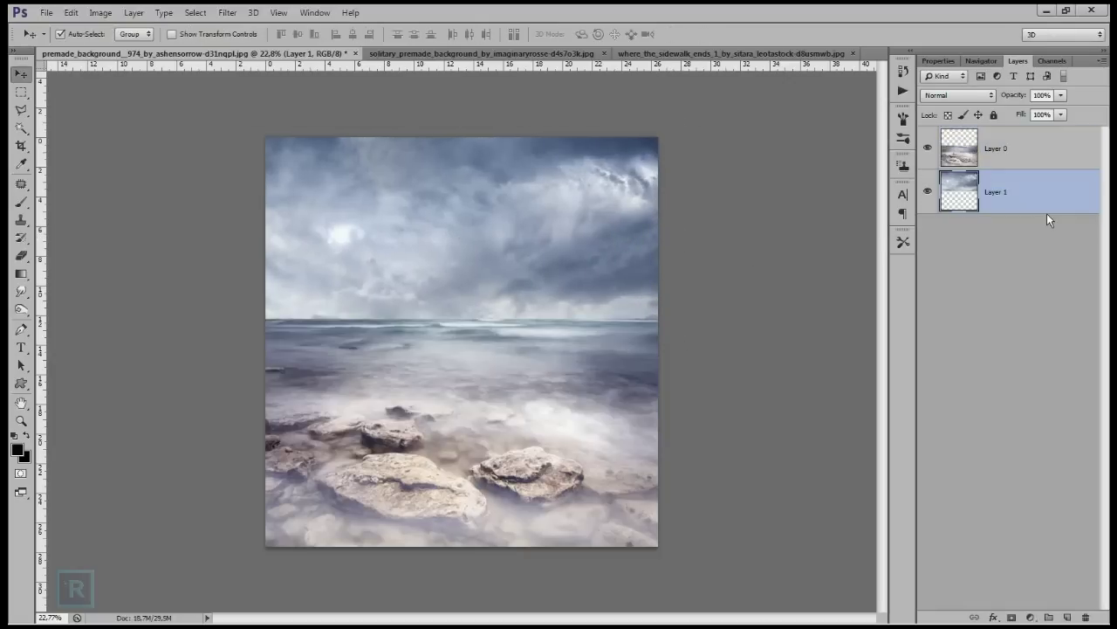
double_click(930, 151)
key(ctrl+t)
drag(475, 279, 470, 295)
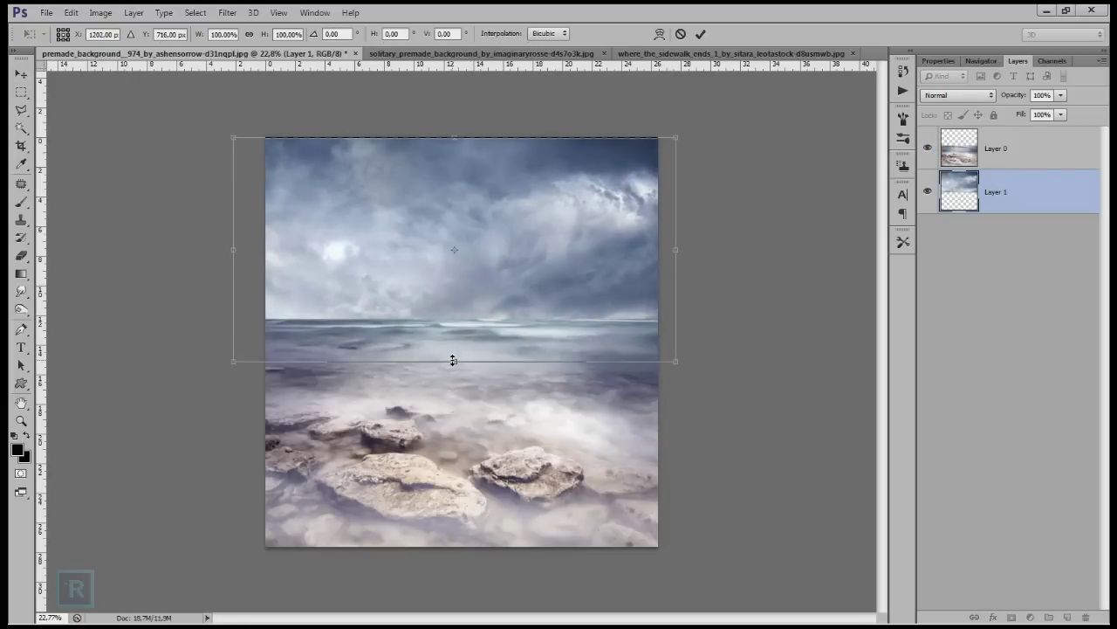
double_click(462, 327)
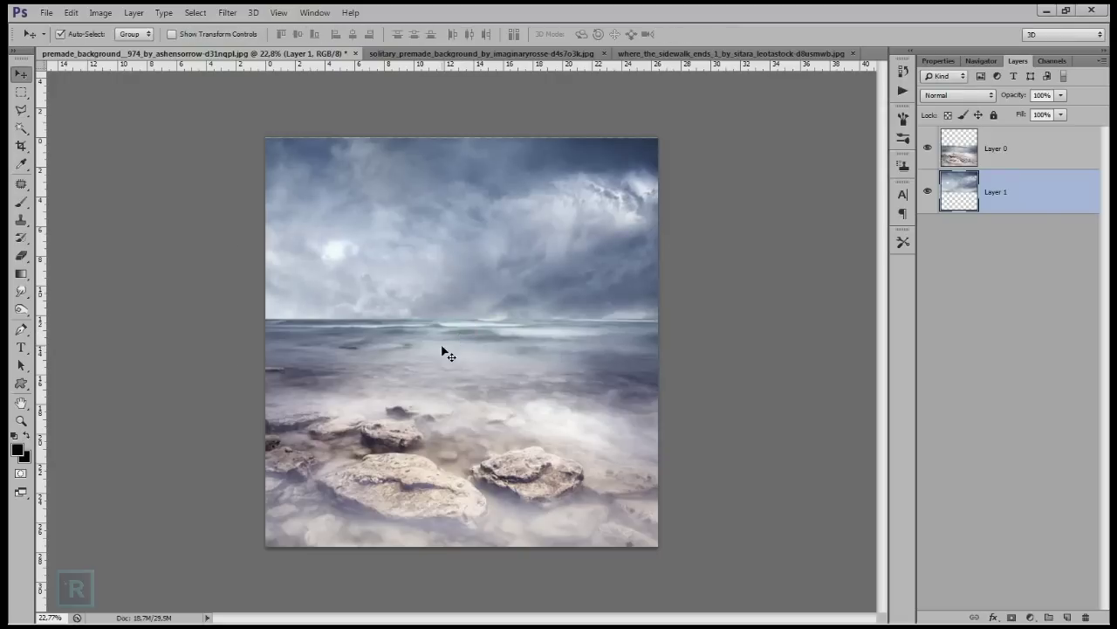
Stretch the clouds up to the canvas top, then select Layer 0.
key(ctrl+t)
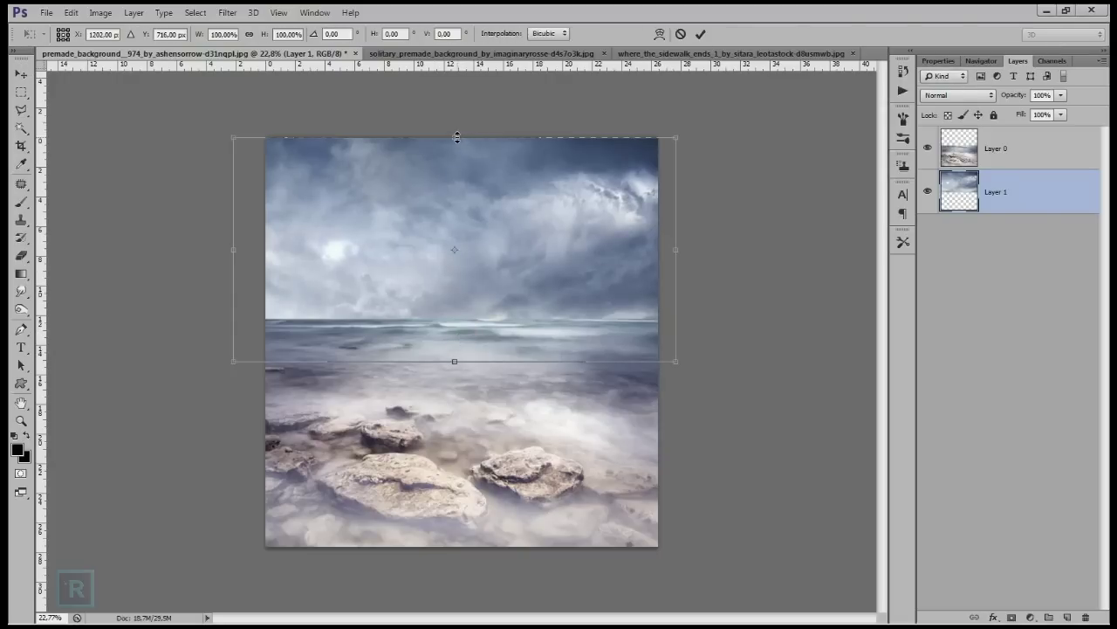
drag(455, 136, 455, 130)
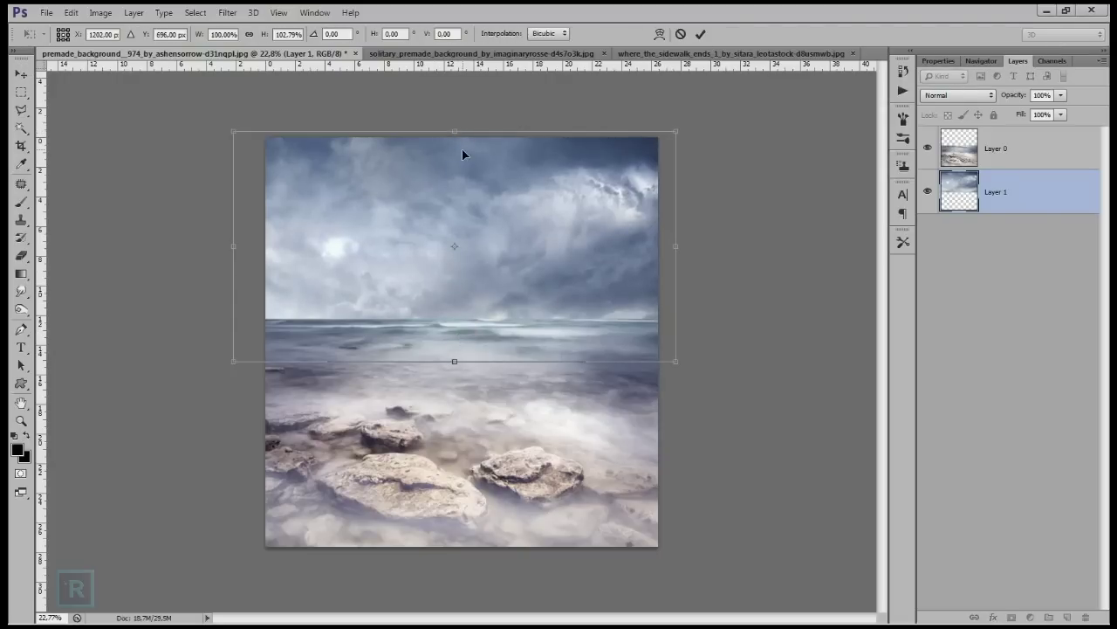
double_click(464, 157)
scroll(456, 361, up, 3)
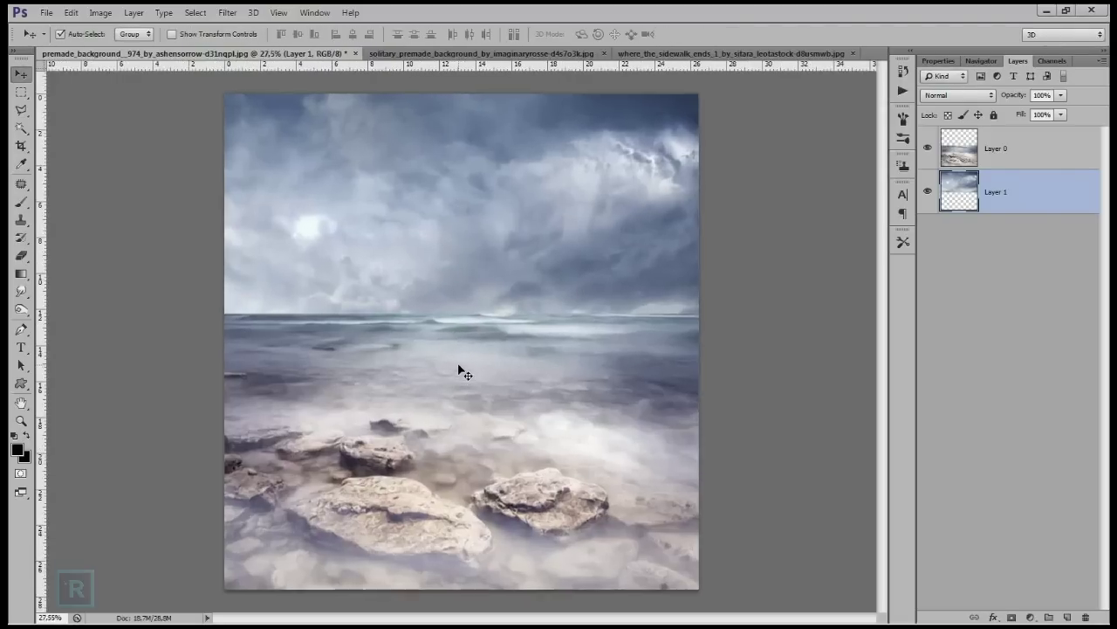
click(996, 148)
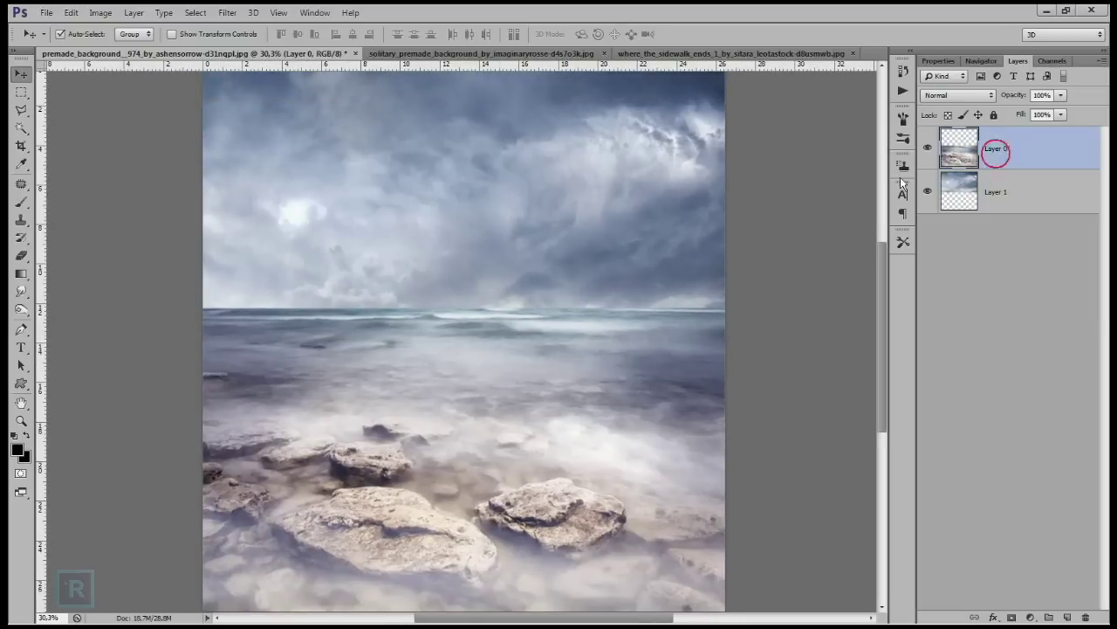
Select a thin band along the horizon and feather it by 20 pixels.
click(21, 90)
scroll(192, 284, up, 1)
drag(197, 296, 802, 315)
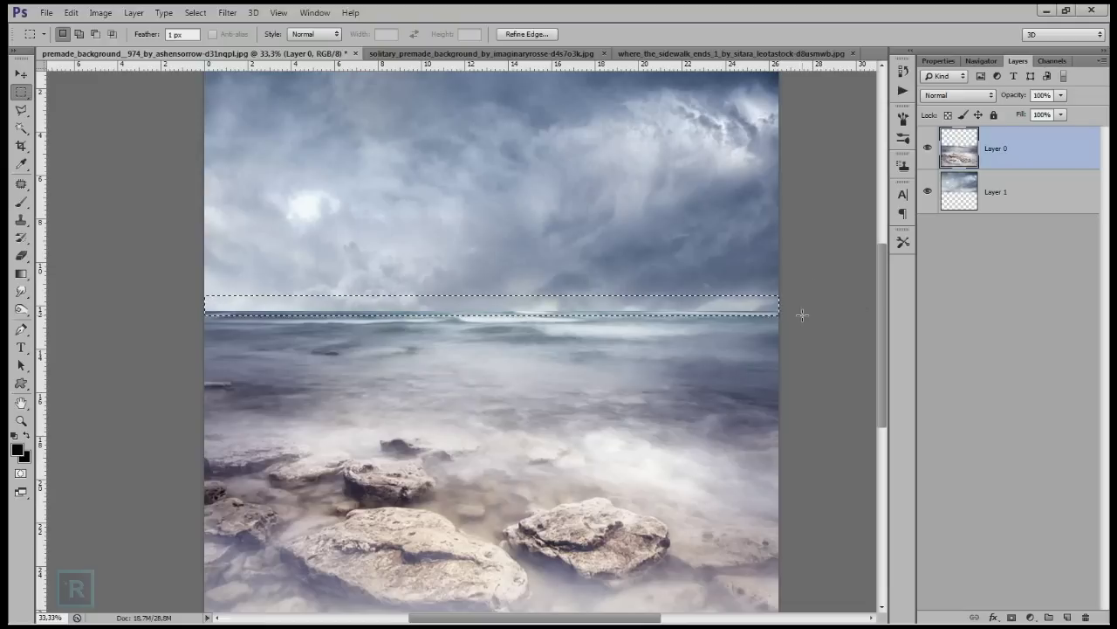
right_click(630, 296)
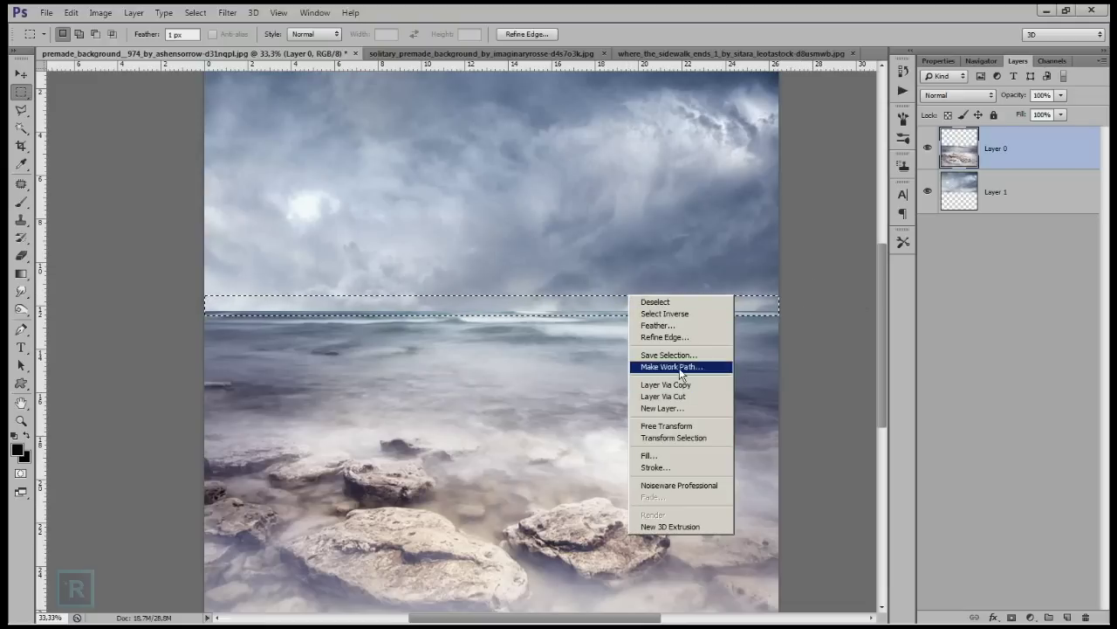
click(715, 326)
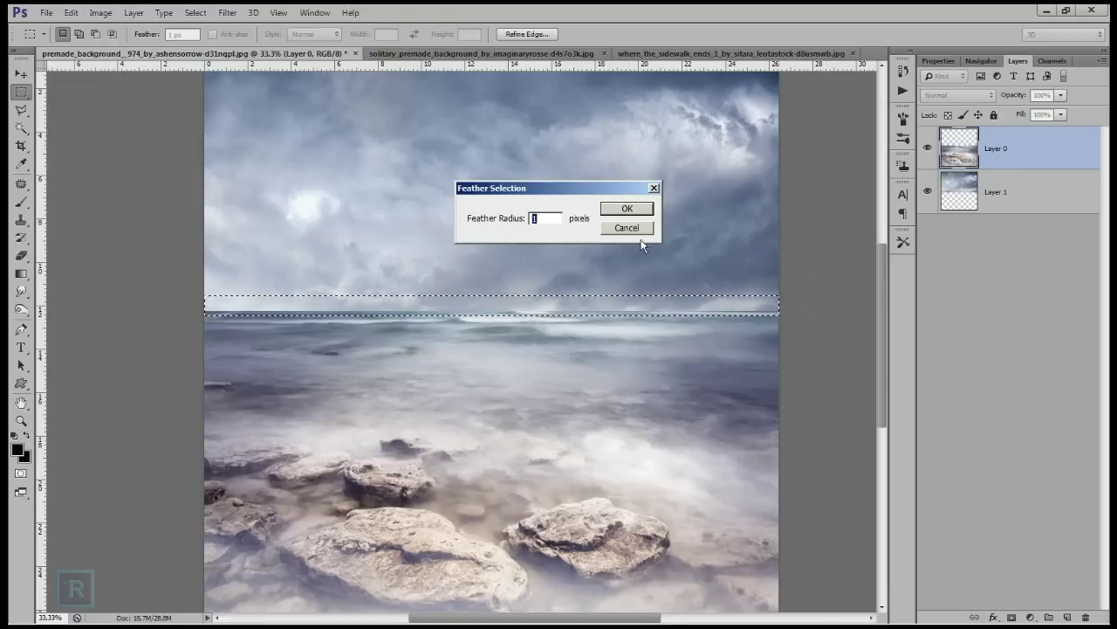
text(20)
double_click(541, 219)
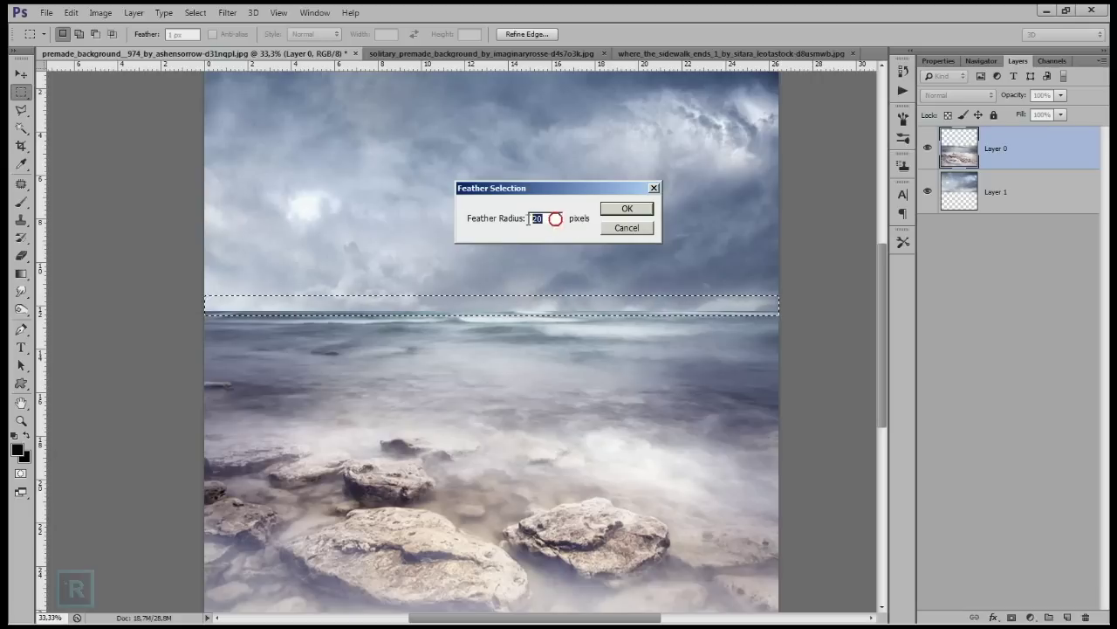
click(615, 211)
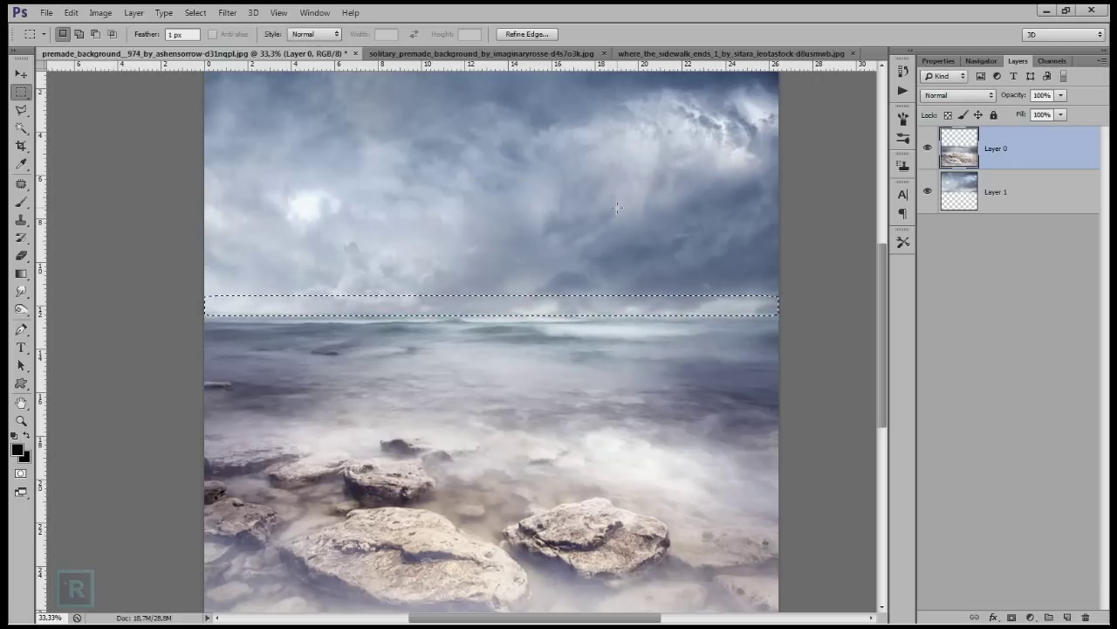
Delete the feathered band to blend sea into sky, deselect, and select Layer 1.
key(Delete)
key(ctrl+d)
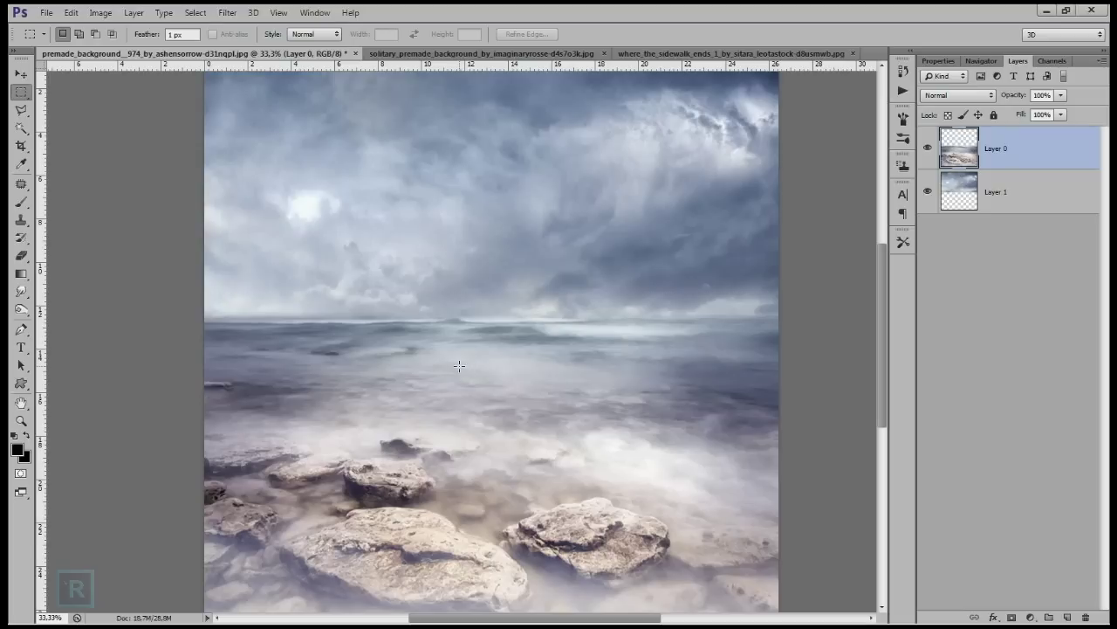
scroll(459, 365, down, 2)
scroll(459, 365, down, 1)
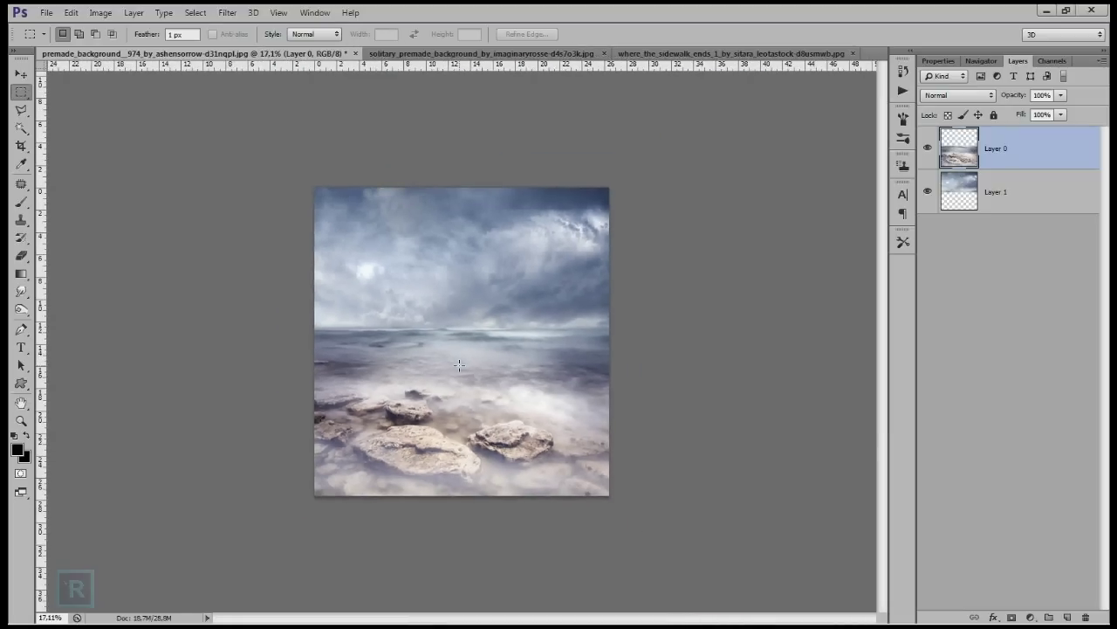
scroll(459, 365, up, 1)
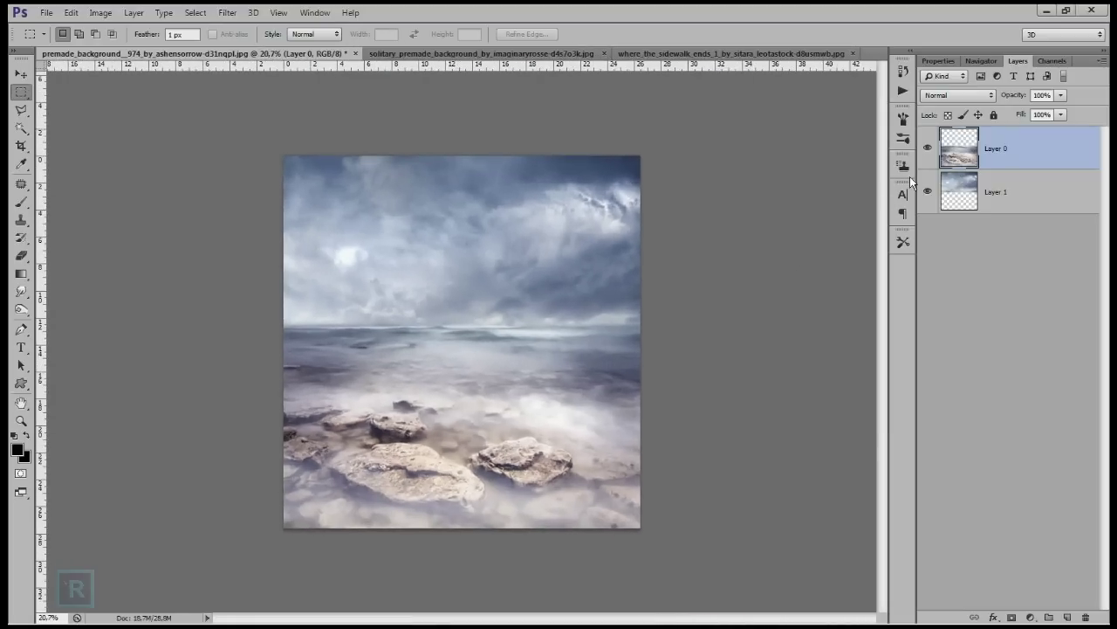
click(1015, 192)
Add a Color Balance adjustment with Yellow–Blue -21 and Magenta–Green -21, then select Layer 0.
click(1030, 616)
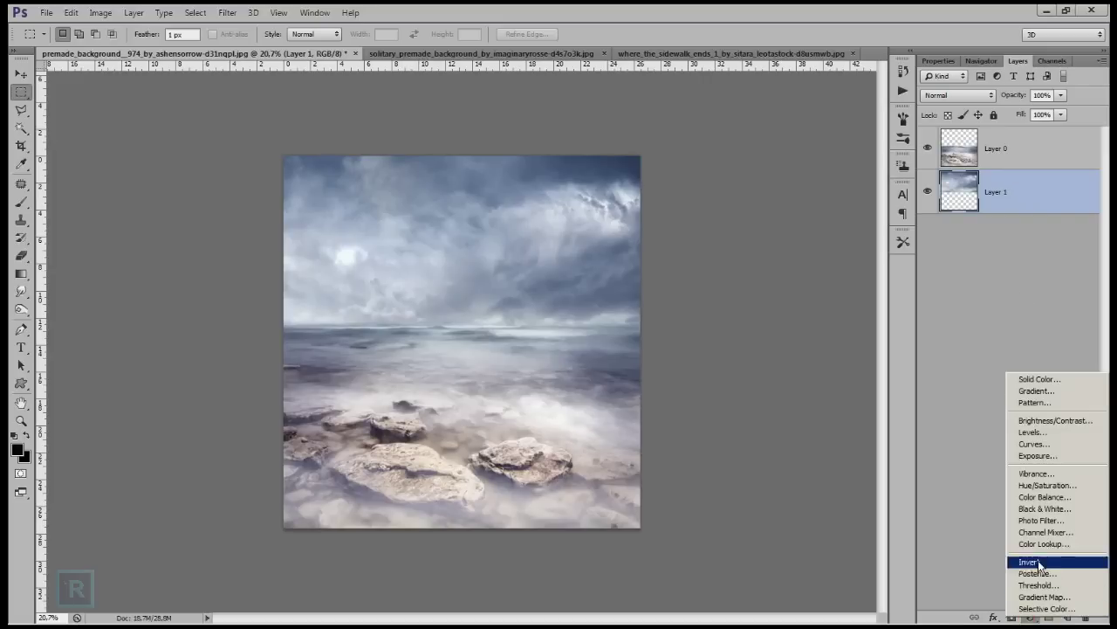
click(1073, 498)
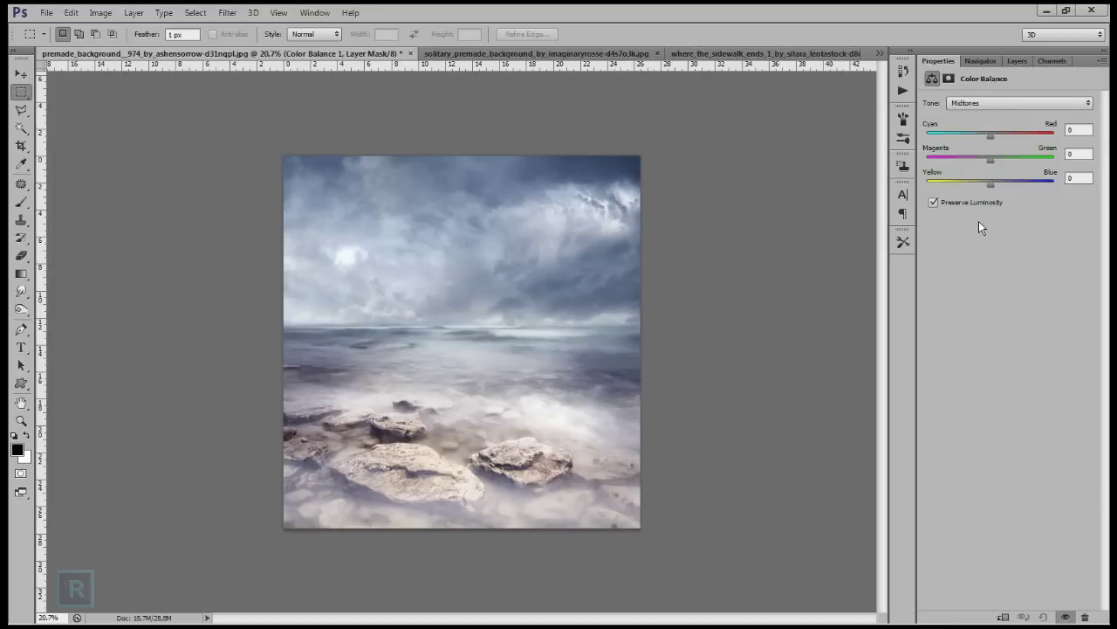
drag(991, 184, 975, 187)
drag(982, 160, 979, 160)
click(1015, 61)
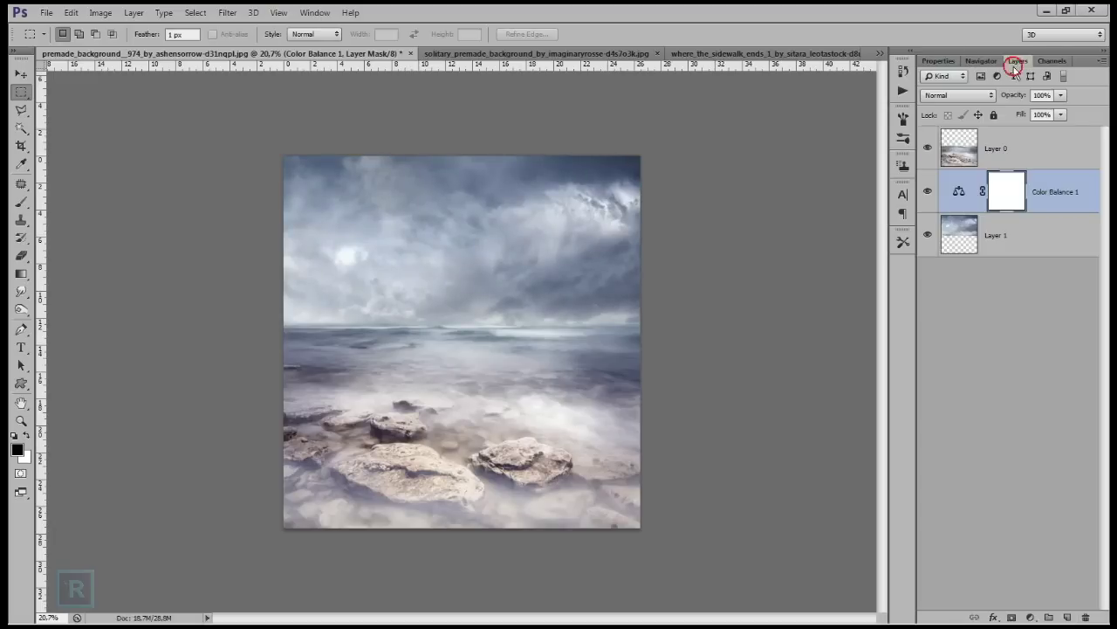
key(ctrl+minus)
key(ctrl+plus)
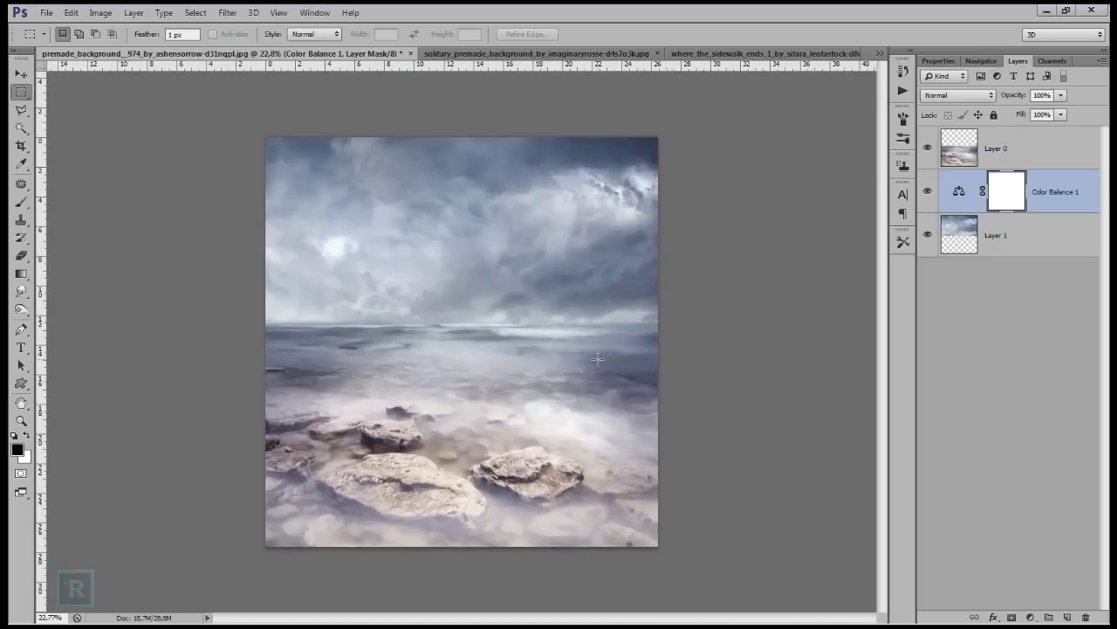
click(1019, 151)
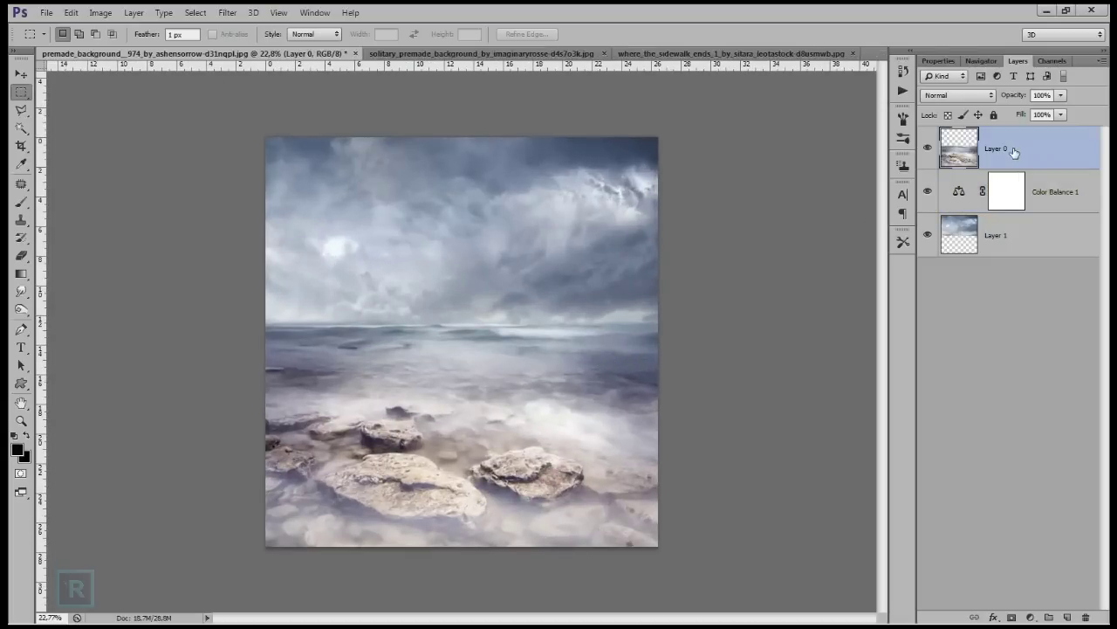
Bring up the umbrella girl photo and choose the Pen tool.
click(660, 55)
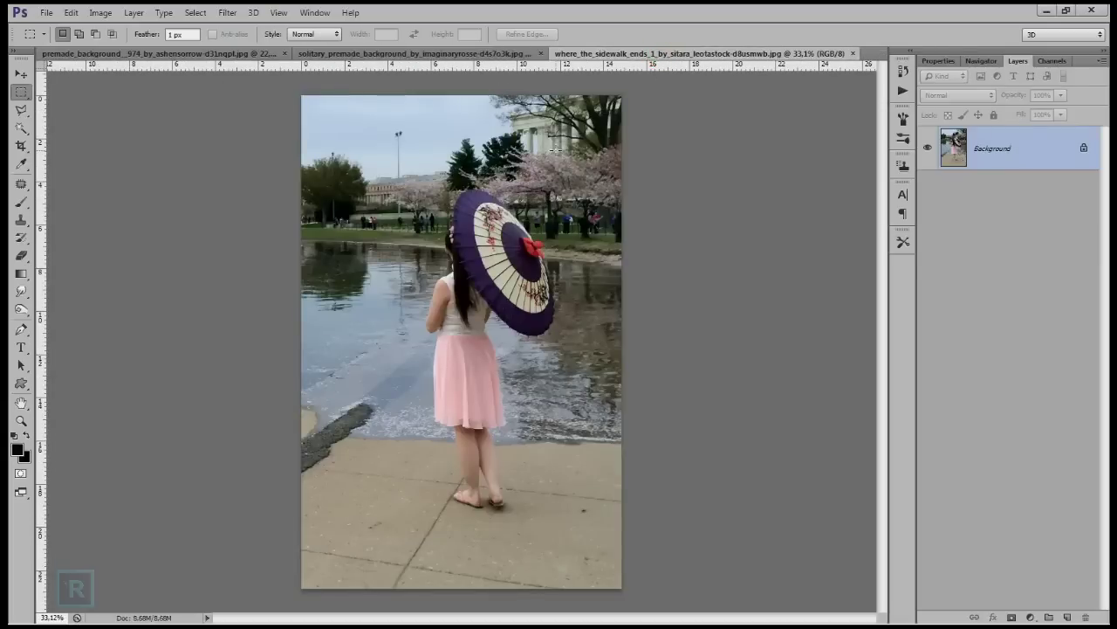
scroll(437, 212, up, 3)
scroll(436, 212, up, 2)
scroll(444, 337, down, 1)
scroll(440, 343, up, 1)
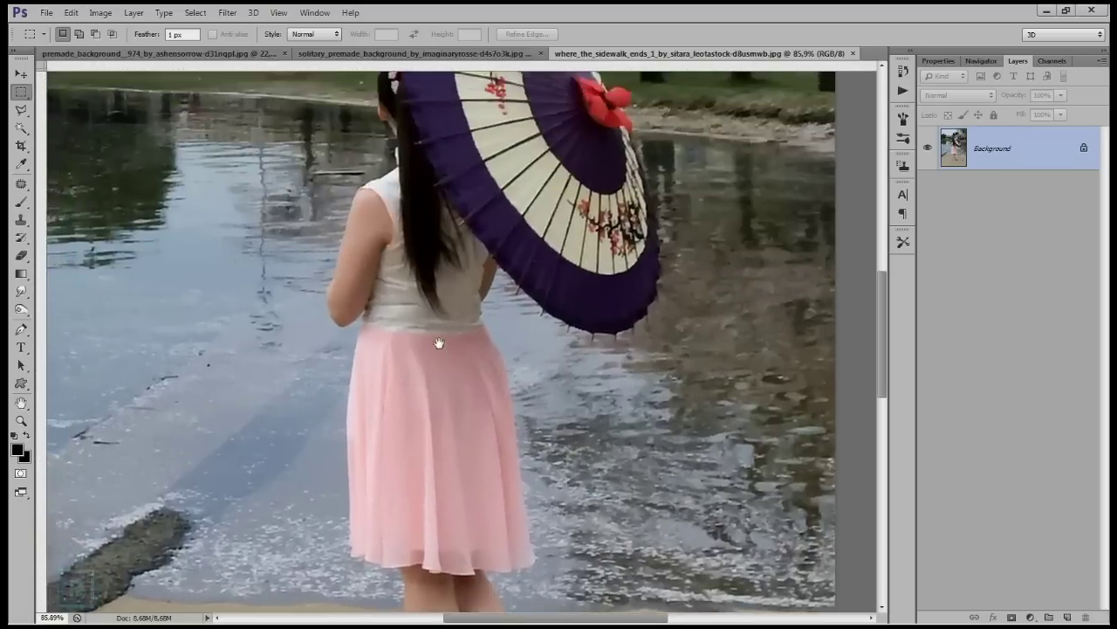
scroll(439, 343, down, 2)
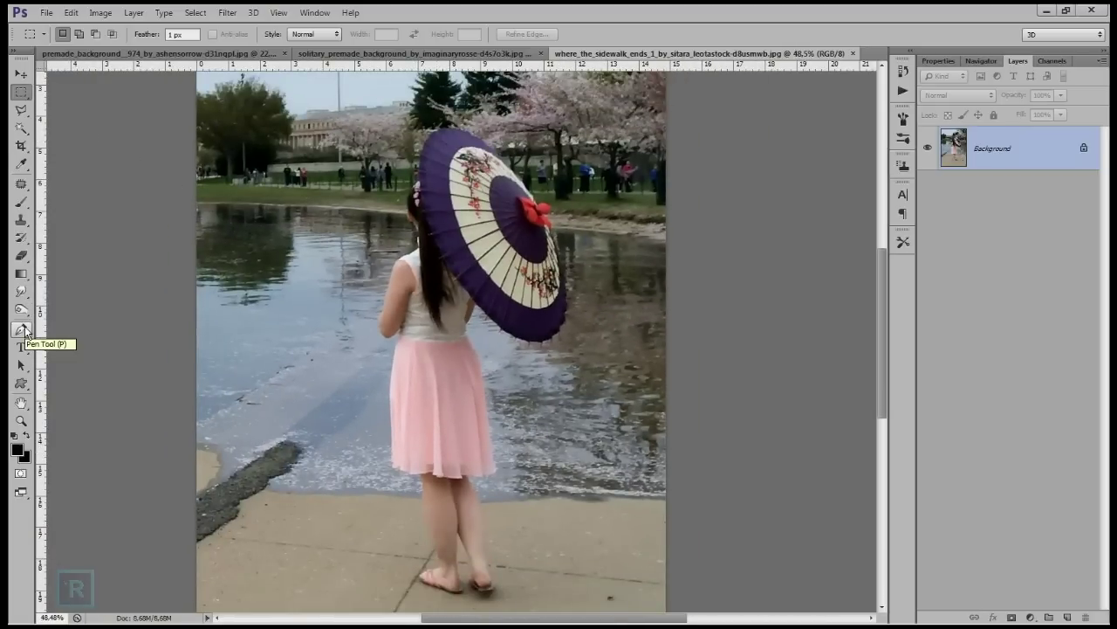
click(24, 332)
scroll(469, 463, up, 2)
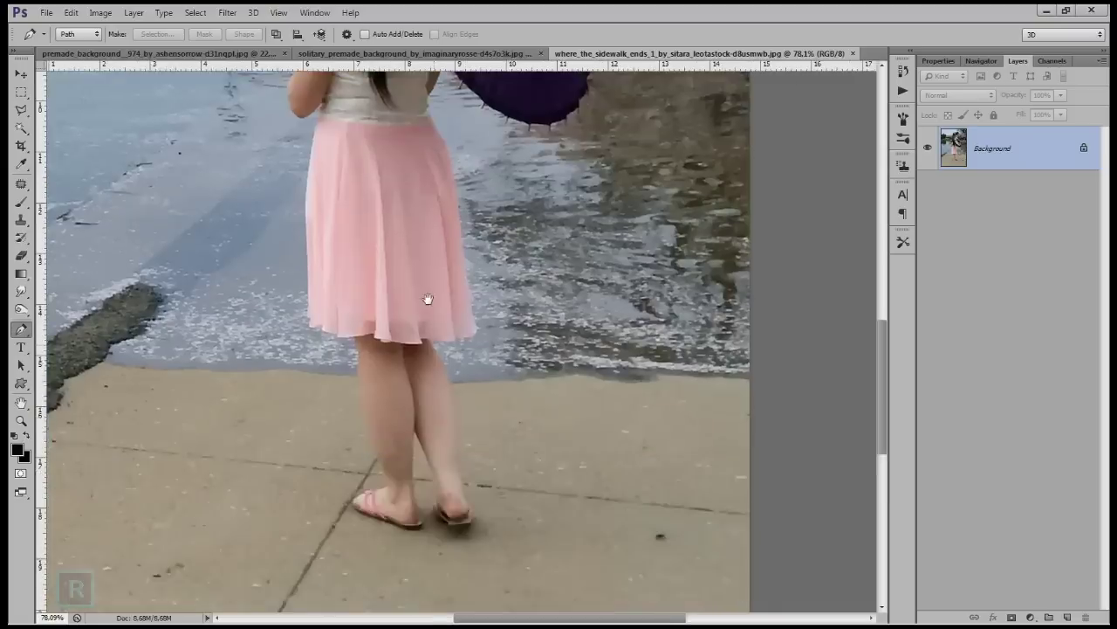
scroll(427, 299, up, 1)
scroll(429, 294, up, 1)
scroll(397, 519, up, 1)
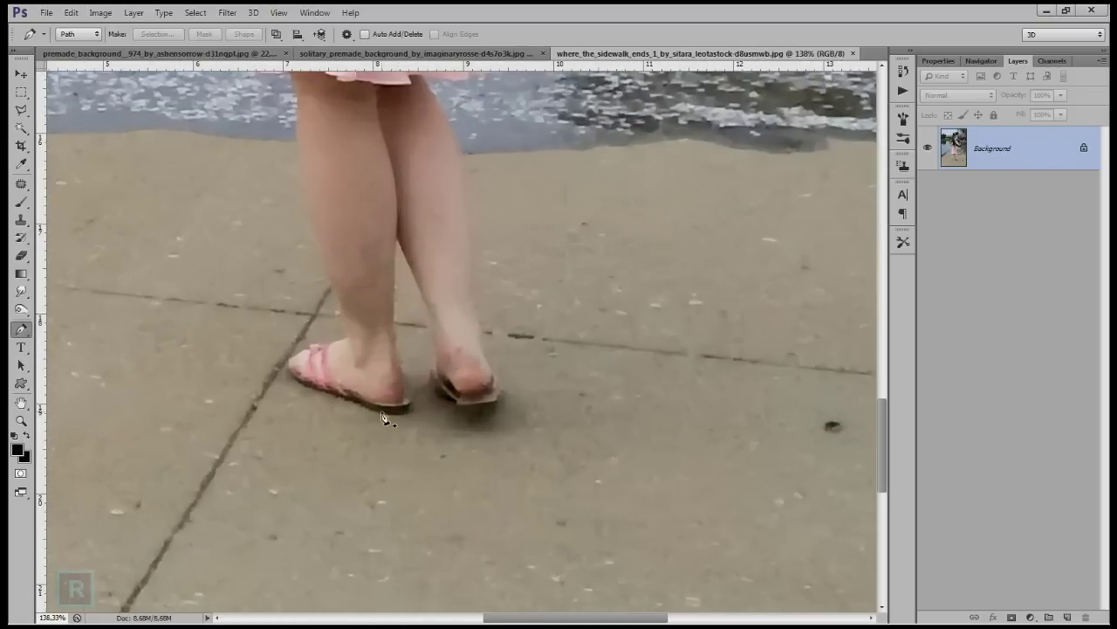
Trace a pen path from the girl's sandal around the umbrella's lower and right edges.
click(351, 399)
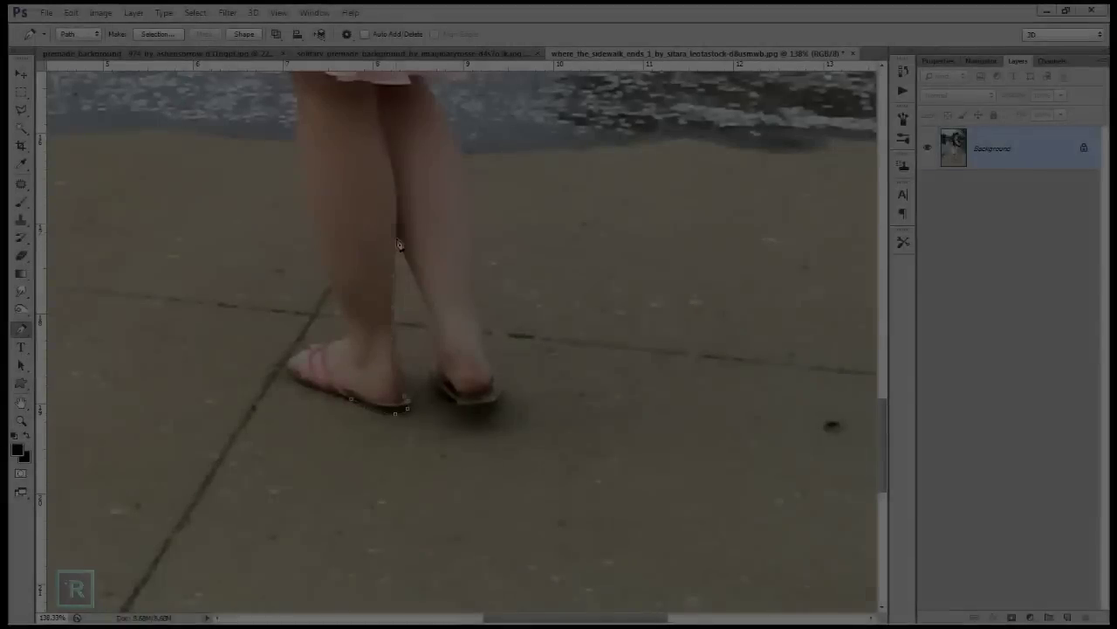
click(431, 373)
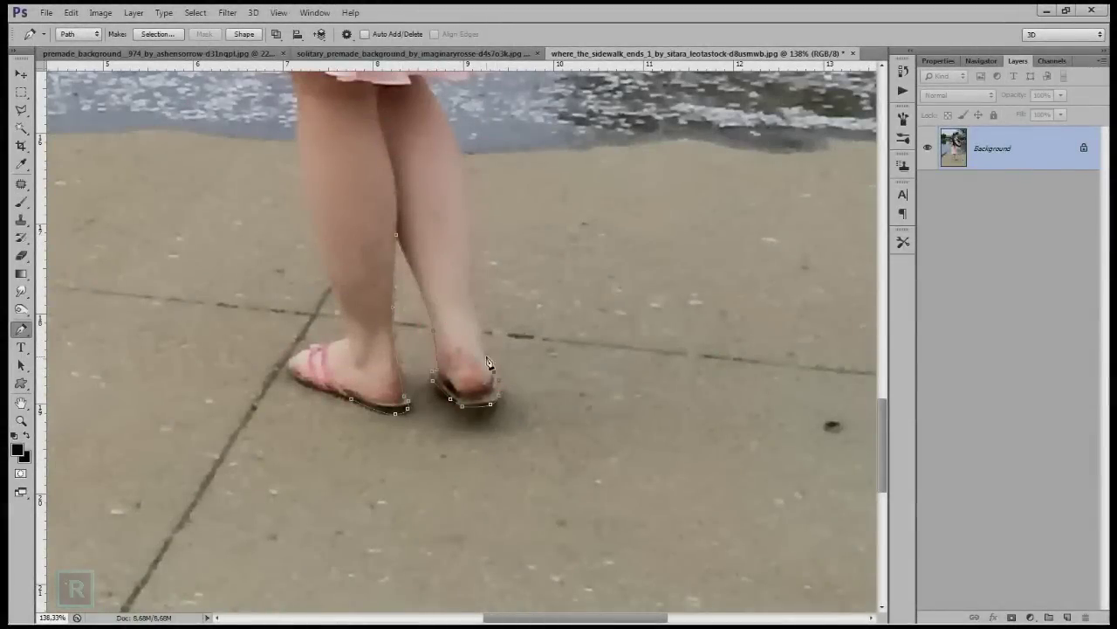
scroll(443, 282, up, 3)
drag(511, 249, 442, 463)
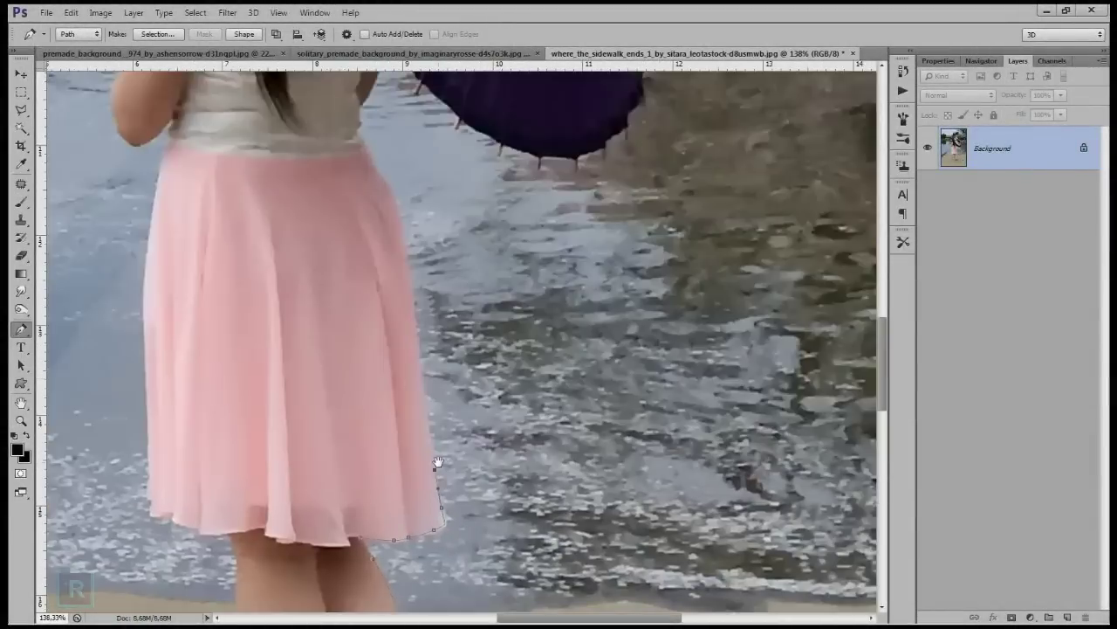
scroll(372, 164, up, 5)
scroll(401, 356, up, 2)
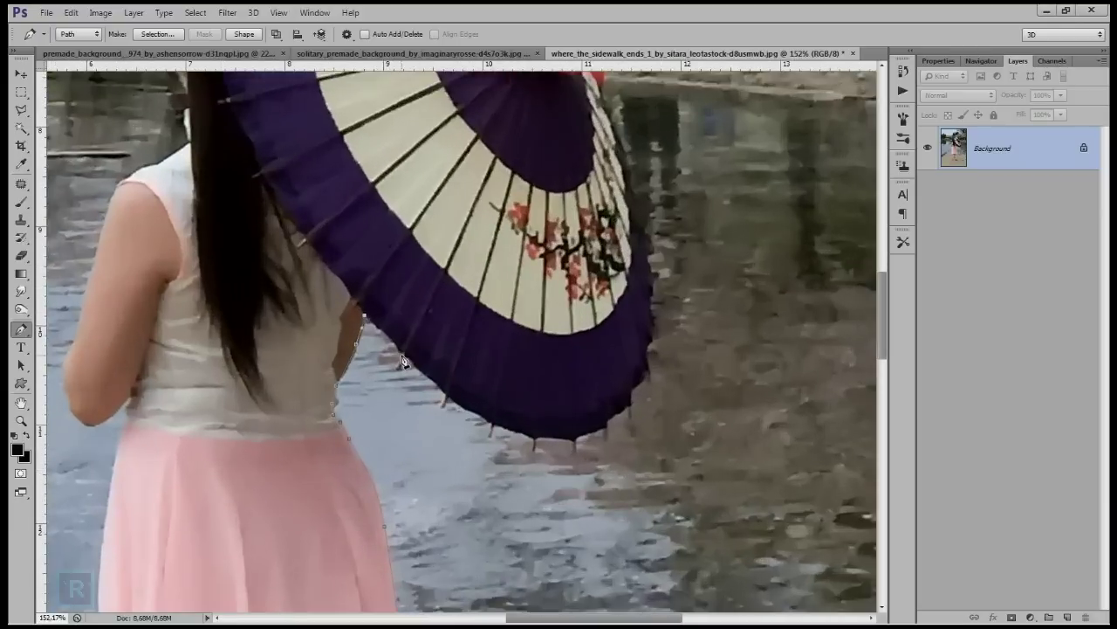
scroll(403, 375, up, 1)
scroll(498, 362, up, 1)
click(530, 485)
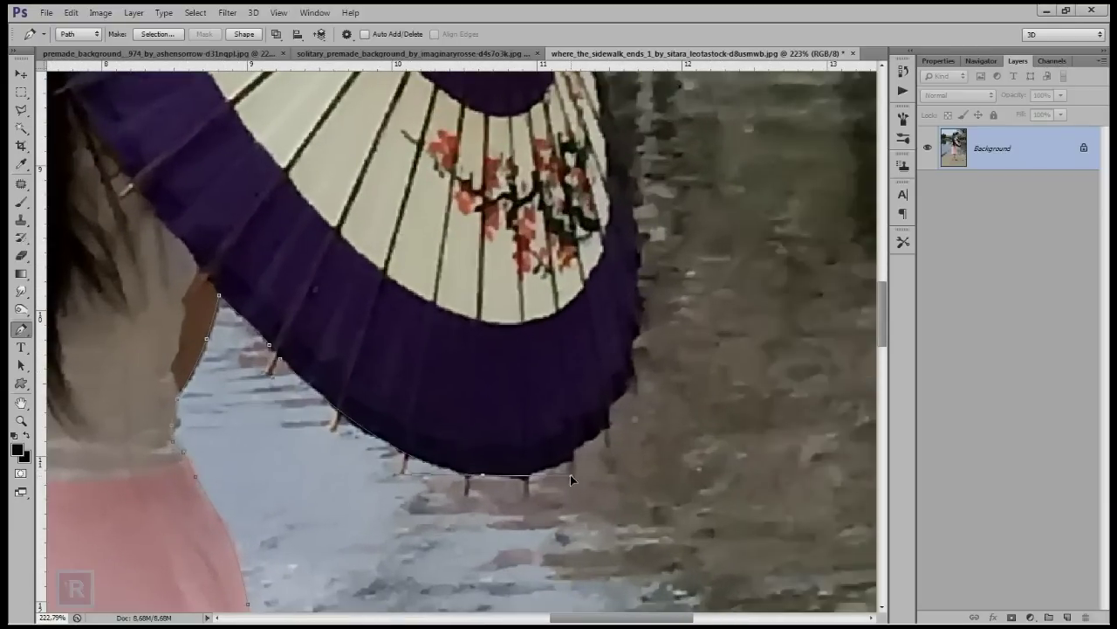
scroll(568, 474, up, 1)
drag(519, 552, 563, 499)
click(585, 403)
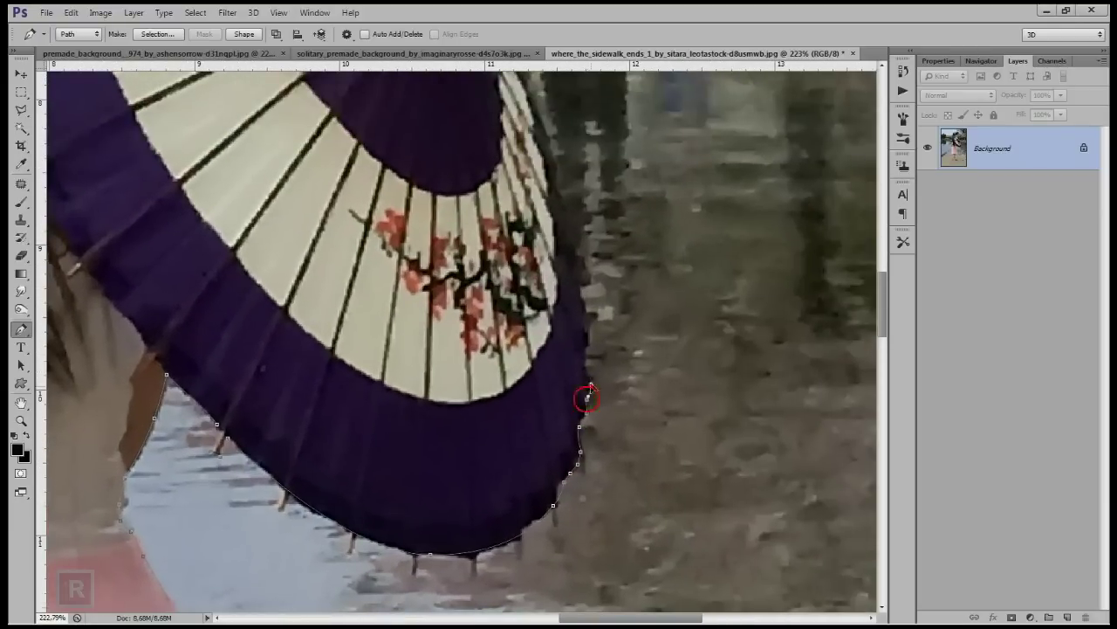
drag(586, 262, 552, 518)
click(479, 295)
Finish the path over the umbrella top, down the arm and skirt, and choose Make Selection.
mouse_move(453, 255)
mouse_down()
mouse_move(507, 398)
mouse_move(511, 387)
mouse_up()
mouse_move(376, 228)
mouse_down()
mouse_move(426, 353)
mouse_move(465, 376)
mouse_move(273, 435)
mouse_move(382, 293)
mouse_up()
mouse_move(383, 292)
mouse_down()
mouse_move(330, 437)
mouse_move(422, 266)
mouse_move(391, 402)
mouse_up()
scroll(391, 402, down, 5)
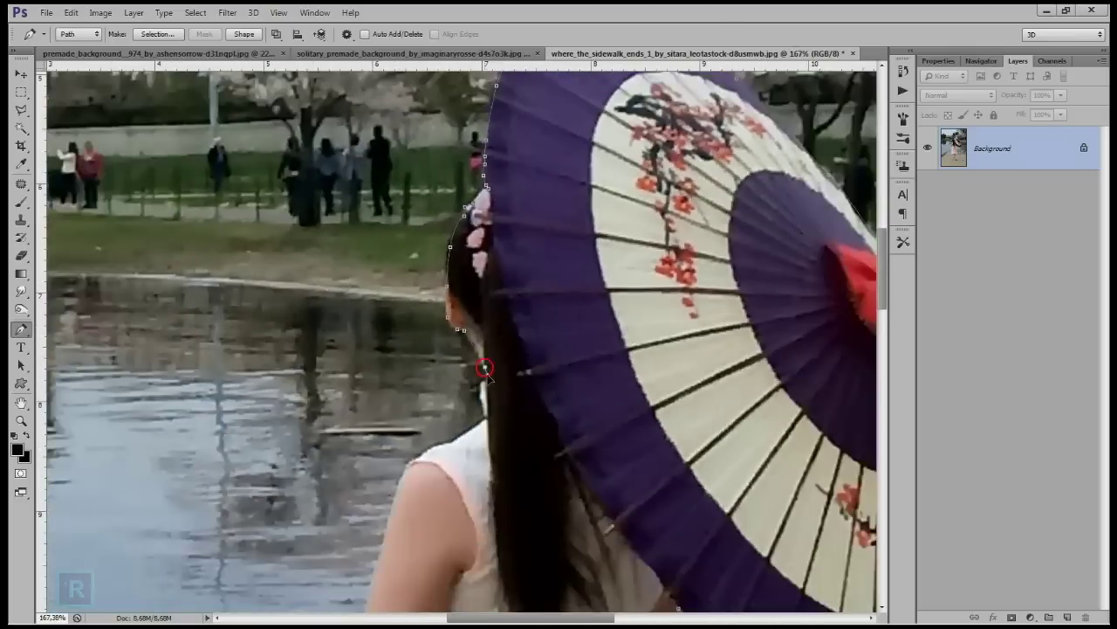
click(460, 349)
drag(460, 349, 499, 276)
click(449, 405)
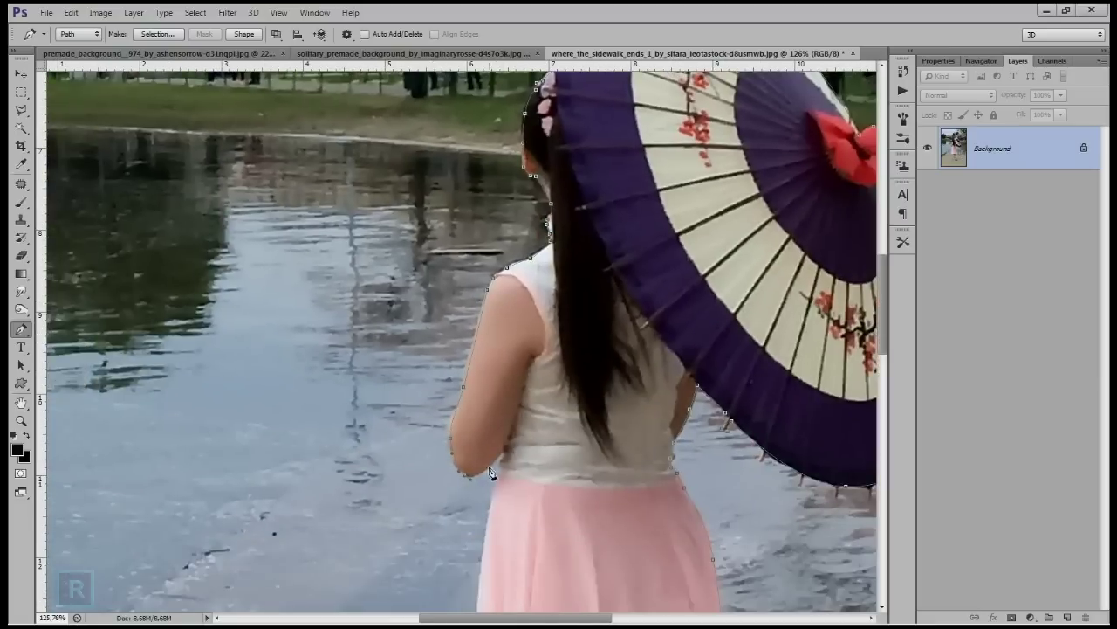
scroll(524, 524, down, 3)
scroll(559, 580, down, 2)
click(576, 499)
scroll(599, 499, down, 3)
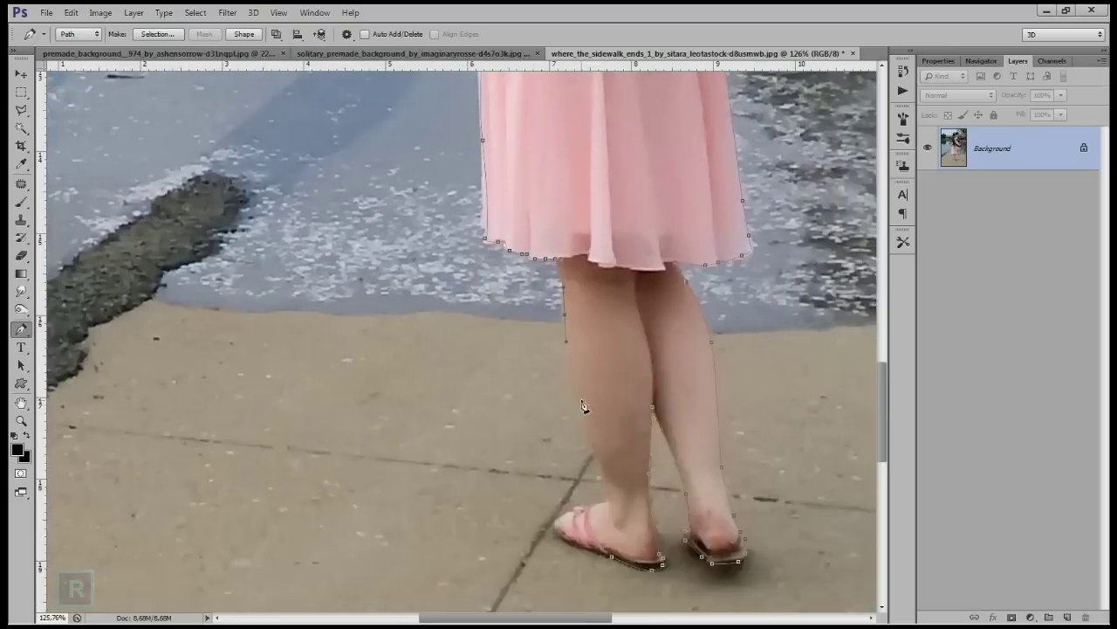
right_click(612, 545)
click(643, 336)
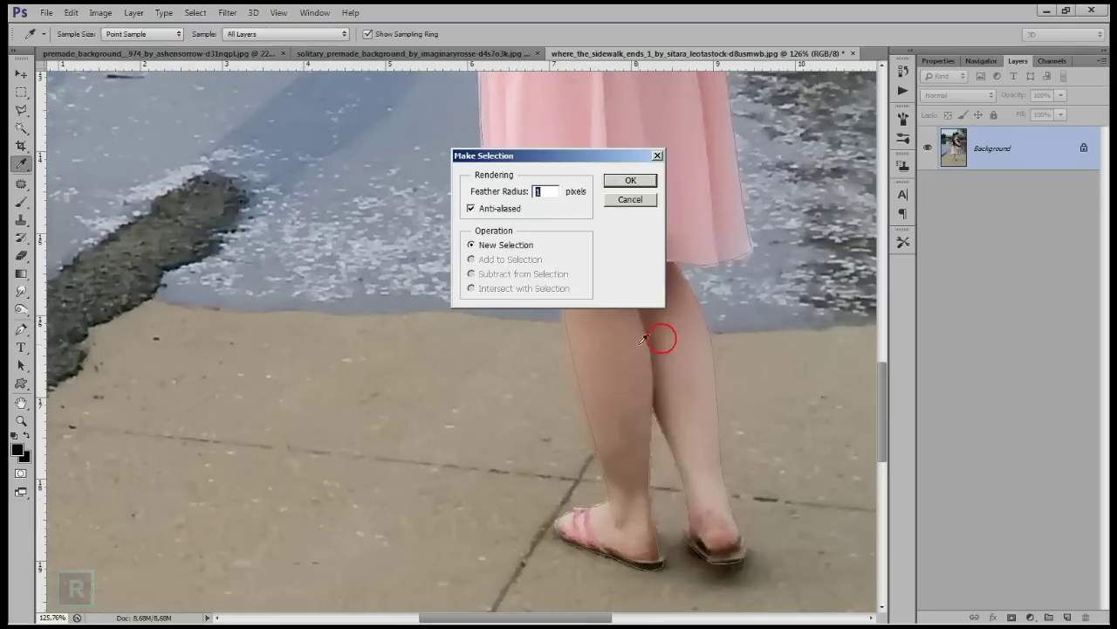
Confirm the selection and drag the cut-out girl into the seascape document.
click(625, 191)
scroll(569, 364, down, 3)
scroll(524, 306, down, 1)
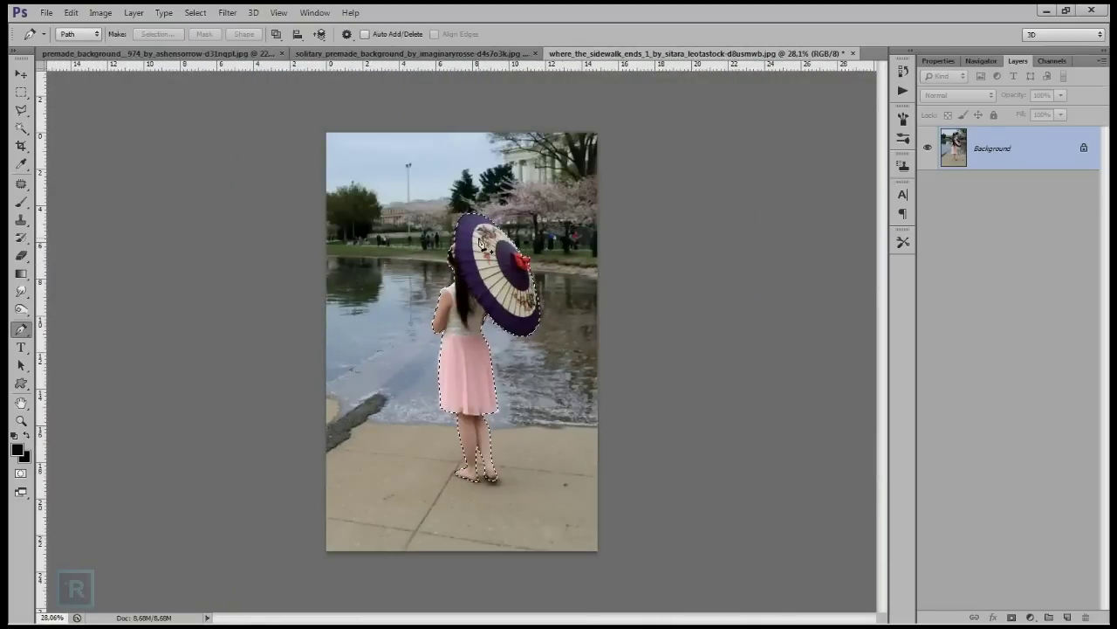
scroll(465, 229, up, 2)
scroll(465, 230, up, 1)
scroll(450, 234, up, 1)
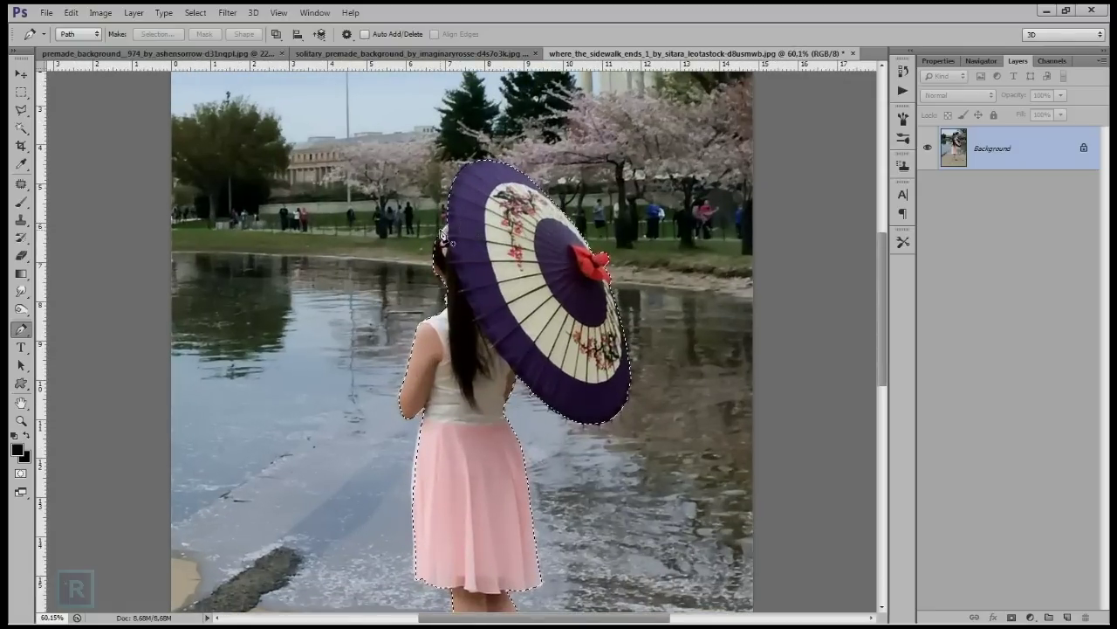
click(26, 78)
mouse_move(534, 188)
mouse_down()
mouse_move(197, 55)
mouse_move(448, 257)
mouse_up()
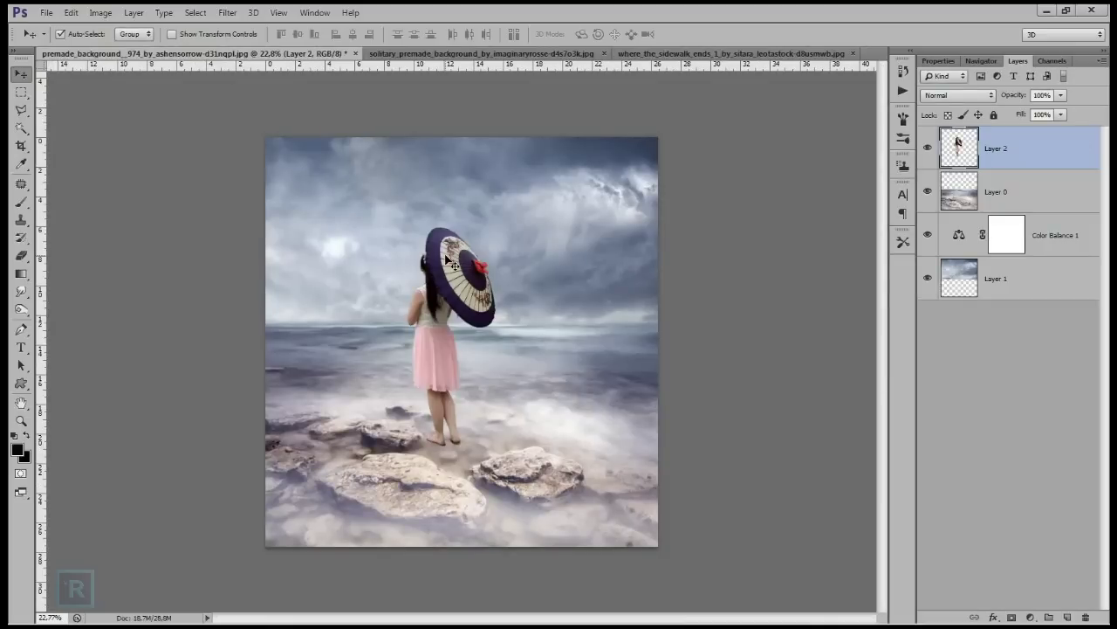
Flip the girl horizontally and set her down on the foreground rock.
scroll(448, 260, up, 1)
key(ctrl+t)
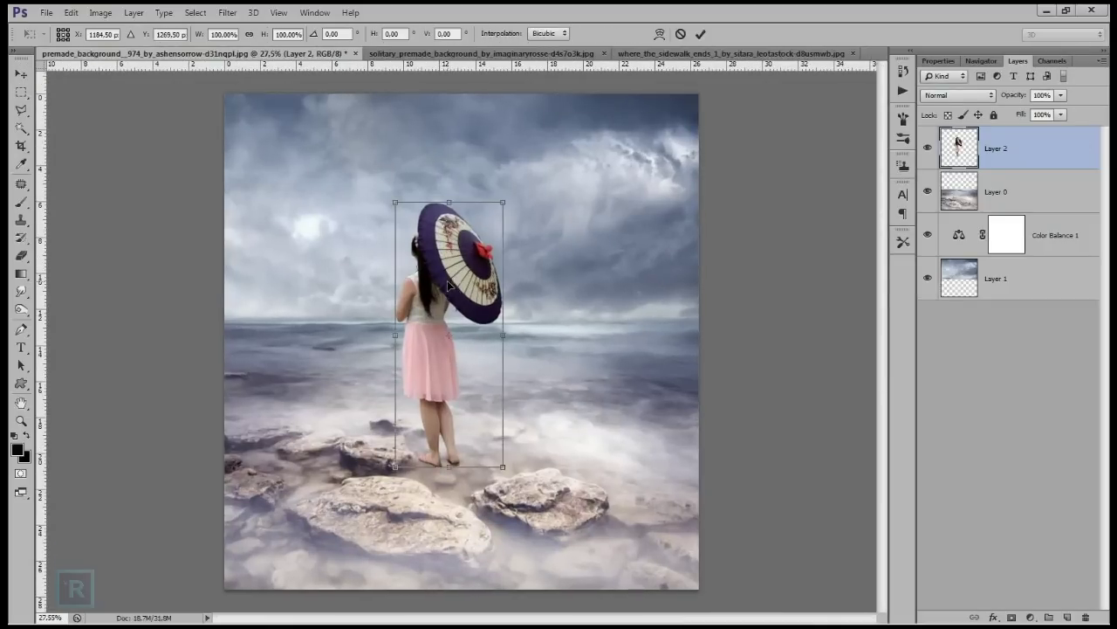
right_click(454, 278)
click(501, 443)
mouse_move(479, 359)
mouse_down()
mouse_move(403, 383)
mouse_move(392, 343)
mouse_up()
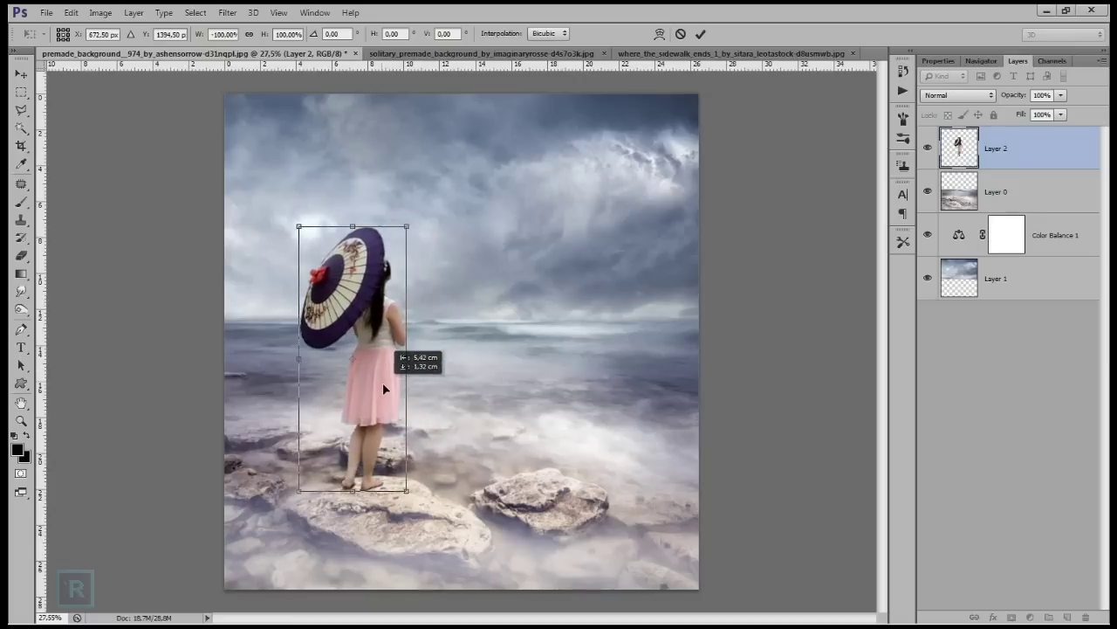
drag(392, 343, 386, 391)
drag(302, 234, 314, 249)
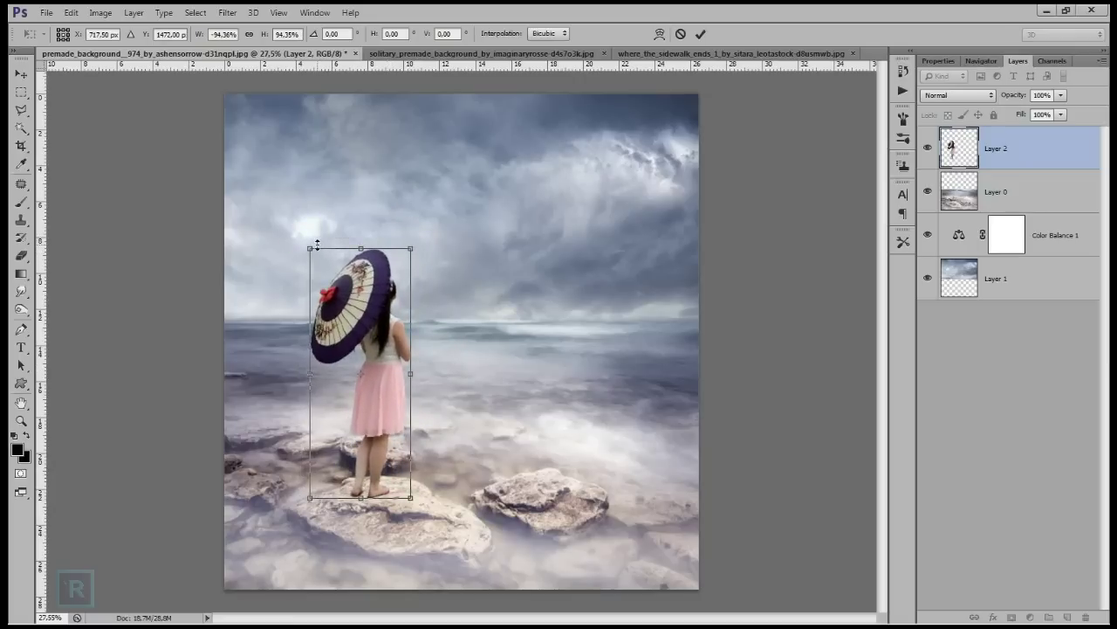
Enlarge the girl to a bigger size and commit the transform.
key(ctrl+minus)
scroll(366, 278, up, 1)
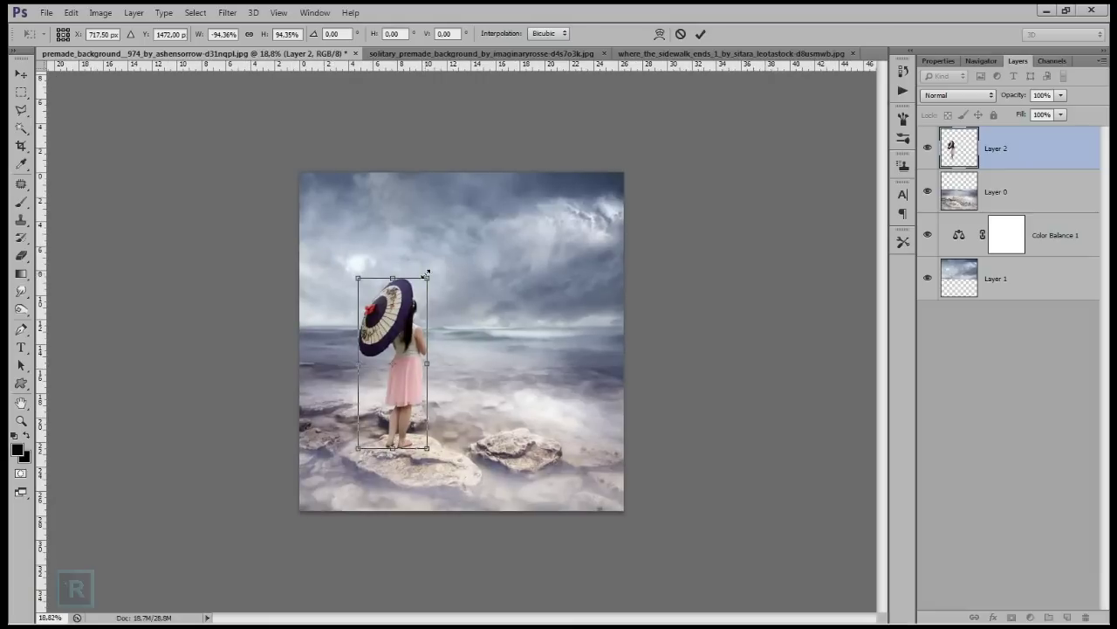
mouse_move(427, 276)
mouse_down()
mouse_move(454, 235)
mouse_move(427, 258)
mouse_move(454, 241)
mouse_move(420, 252)
mouse_up()
key(Return)
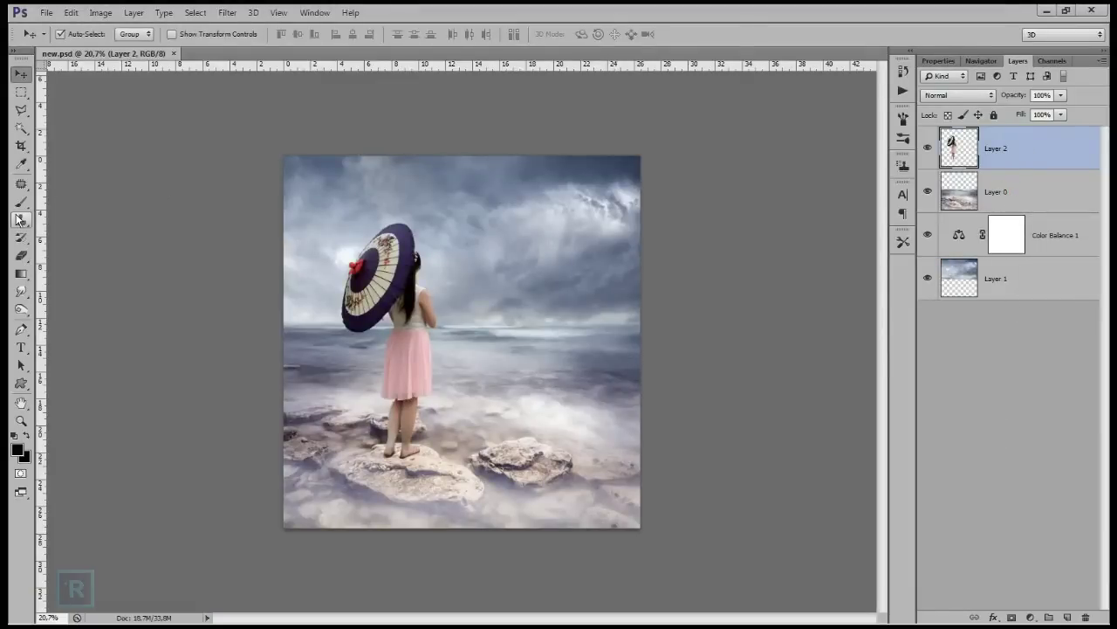
Crop the canvas taller again, adding a strip above the sky.
click(21, 145)
scroll(449, 283, down, 1)
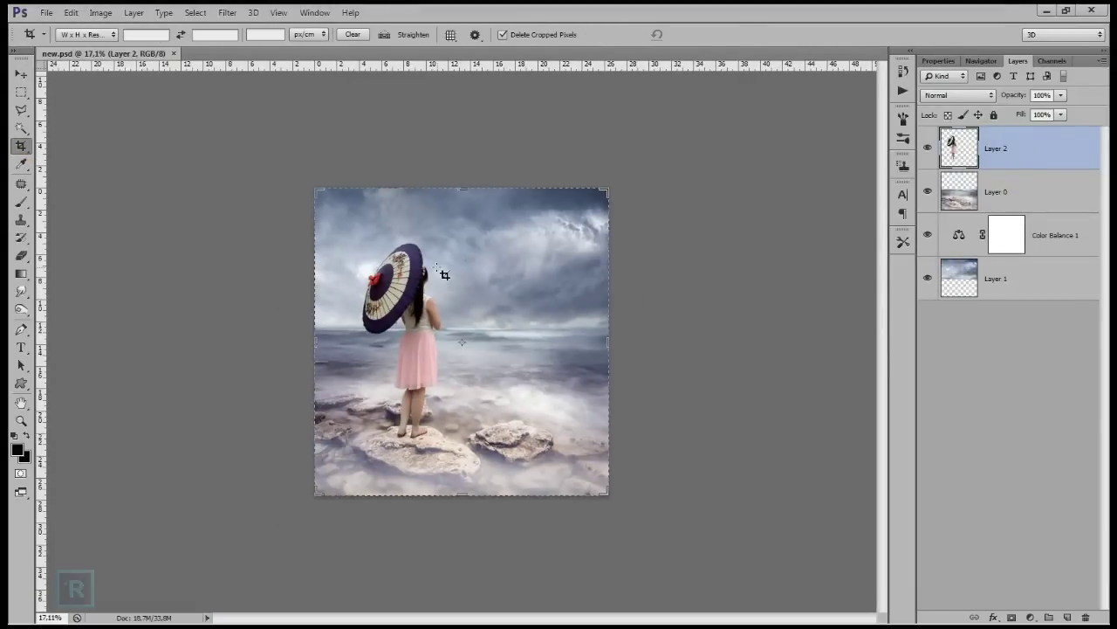
drag(464, 186, 465, 161)
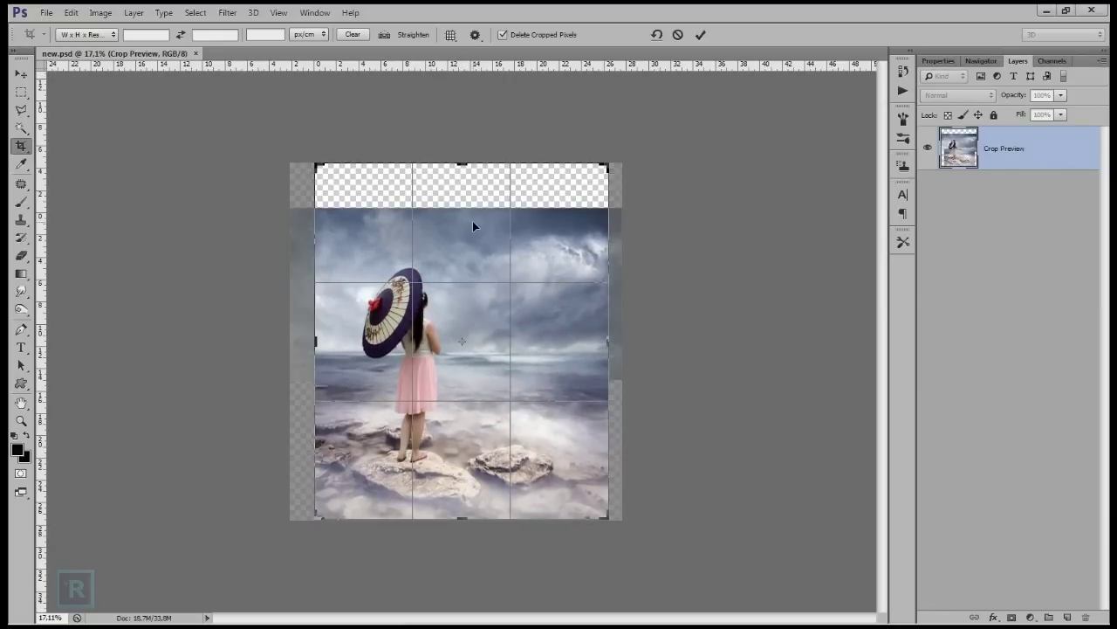
click(699, 35)
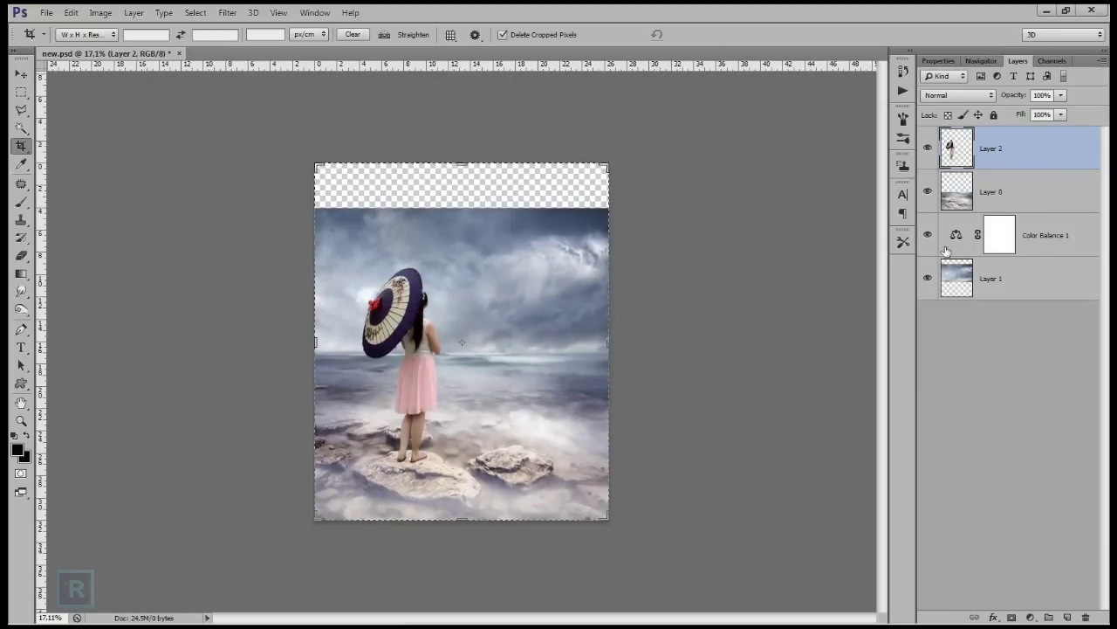
Move, widen and stretch the sky Layer 1 to fill the top of the canvas.
click(1000, 281)
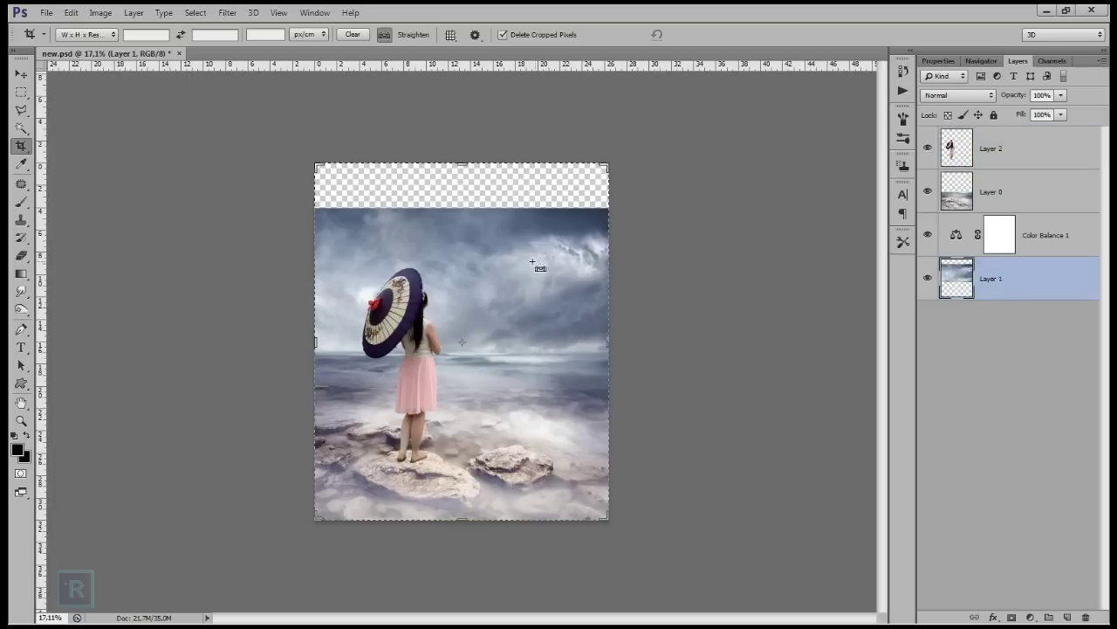
key(ctrl+t)
drag(516, 256, 514, 211)
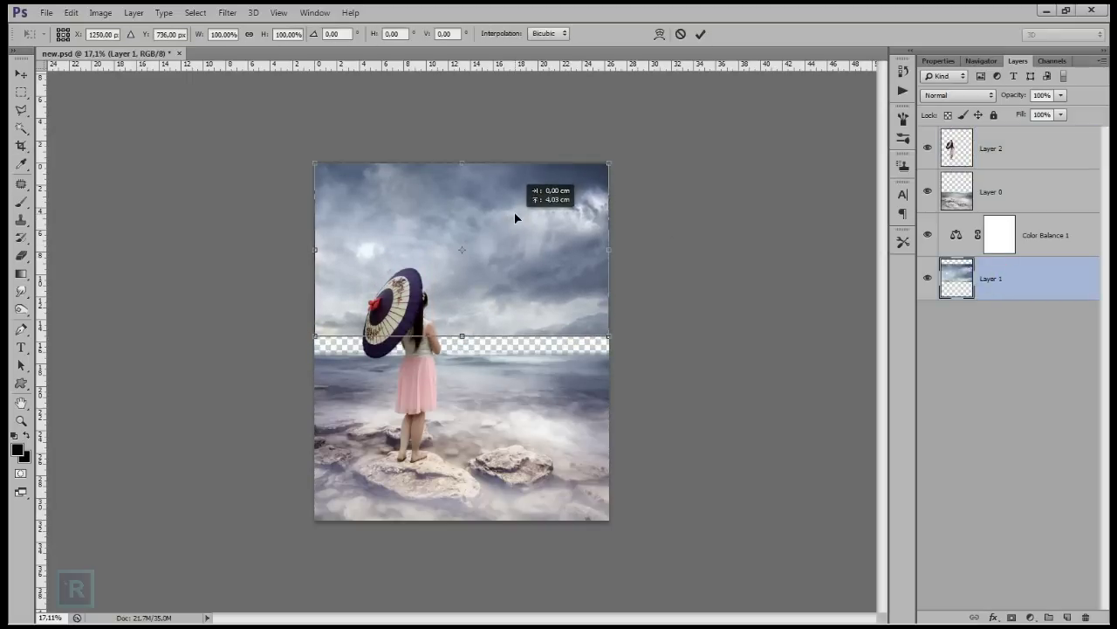
drag(463, 337, 464, 362)
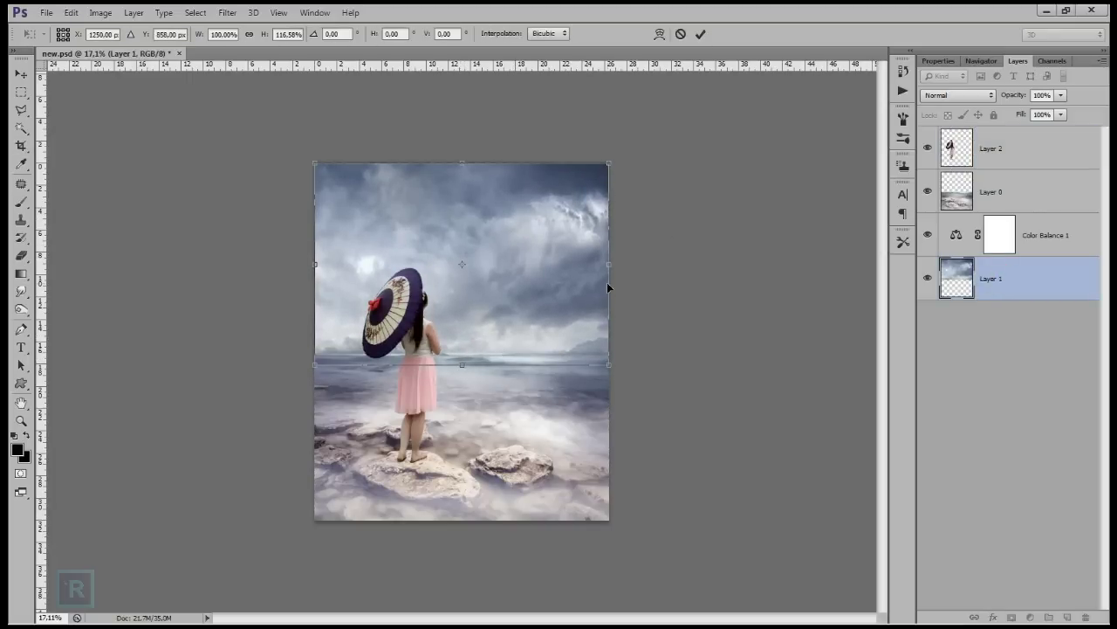
mouse_move(609, 262)
mouse_down()
mouse_move(650, 260)
mouse_move(605, 262)
mouse_up()
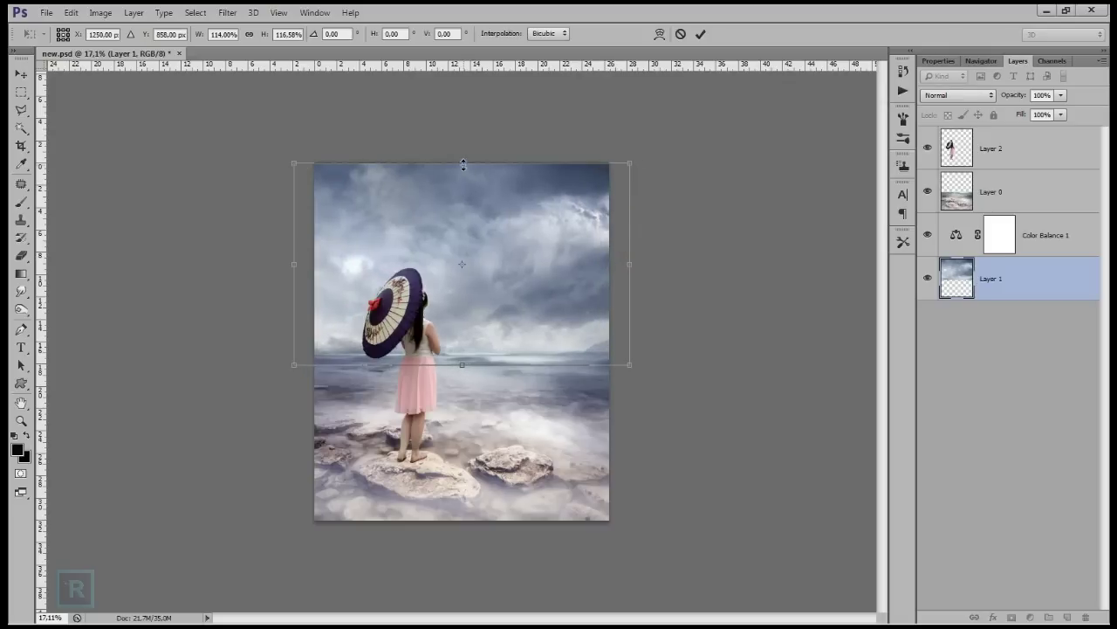
drag(463, 160, 463, 153)
key(Return)
Fit the whole image in view at various zooms and open the Filter menu.
key(c)
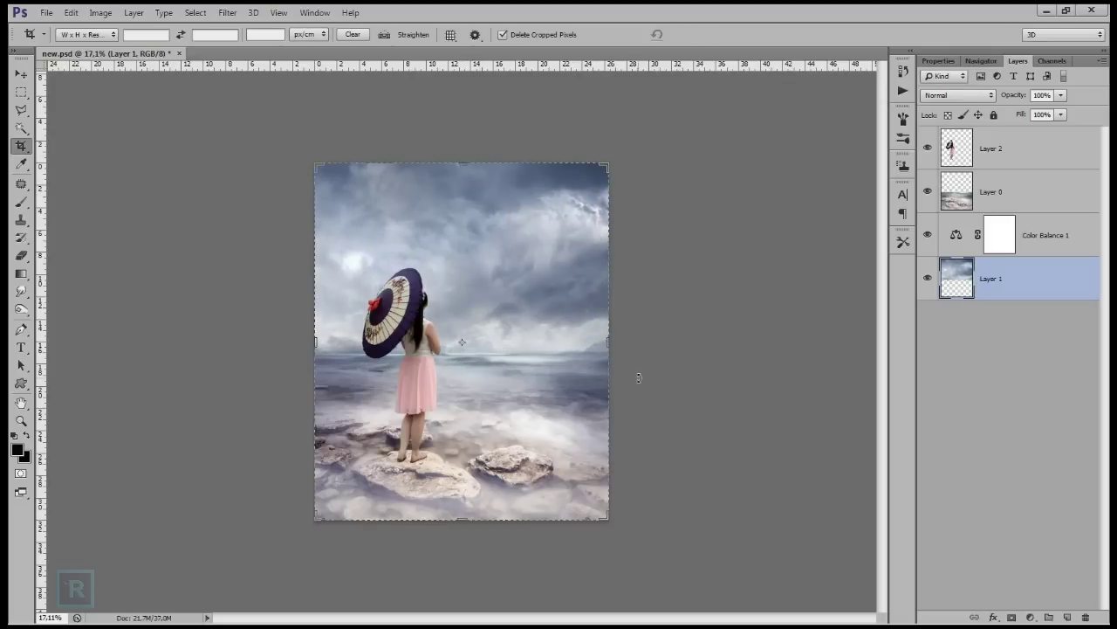
key(ctrl+0)
key(ctrl+minus)
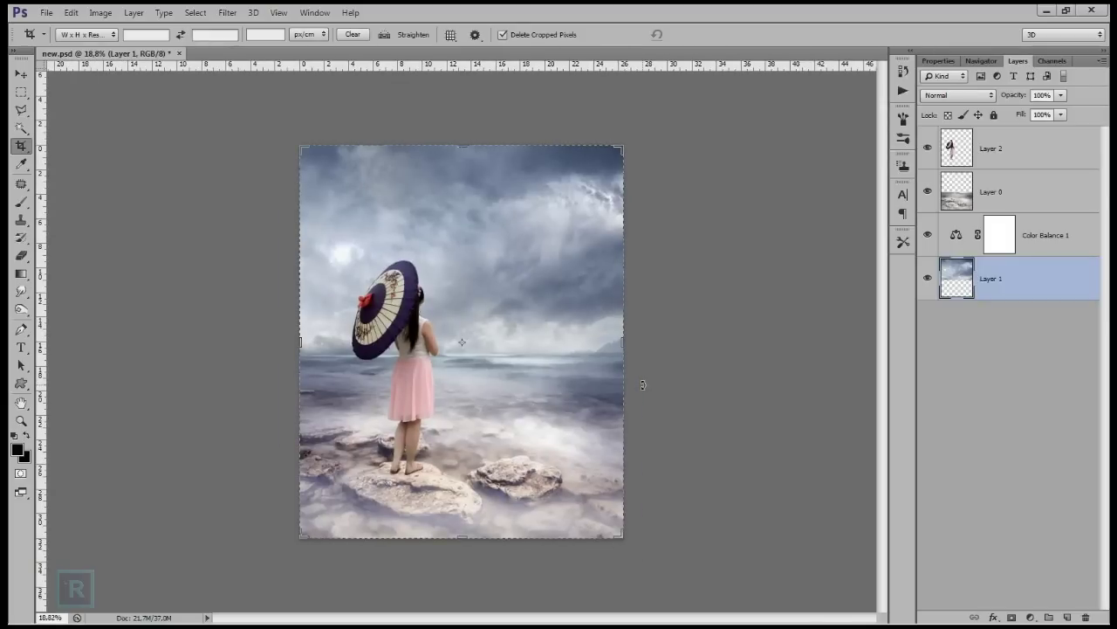
key(ctrl+plus)
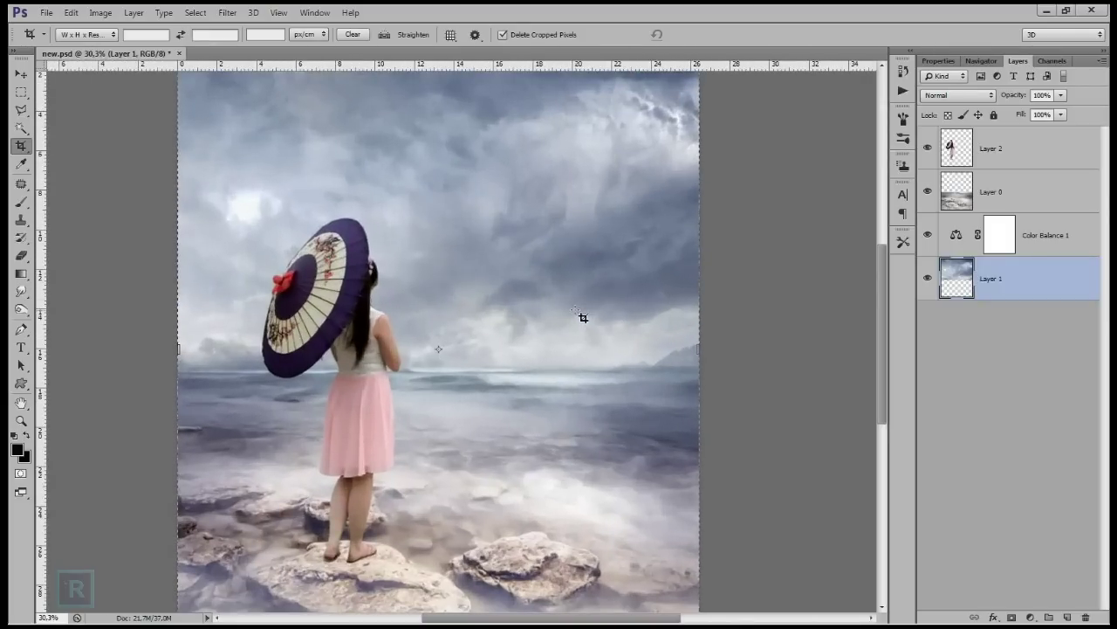
scroll(583, 318, down, 1)
scroll(583, 318, down, 1)
scroll(560, 304, down, 1)
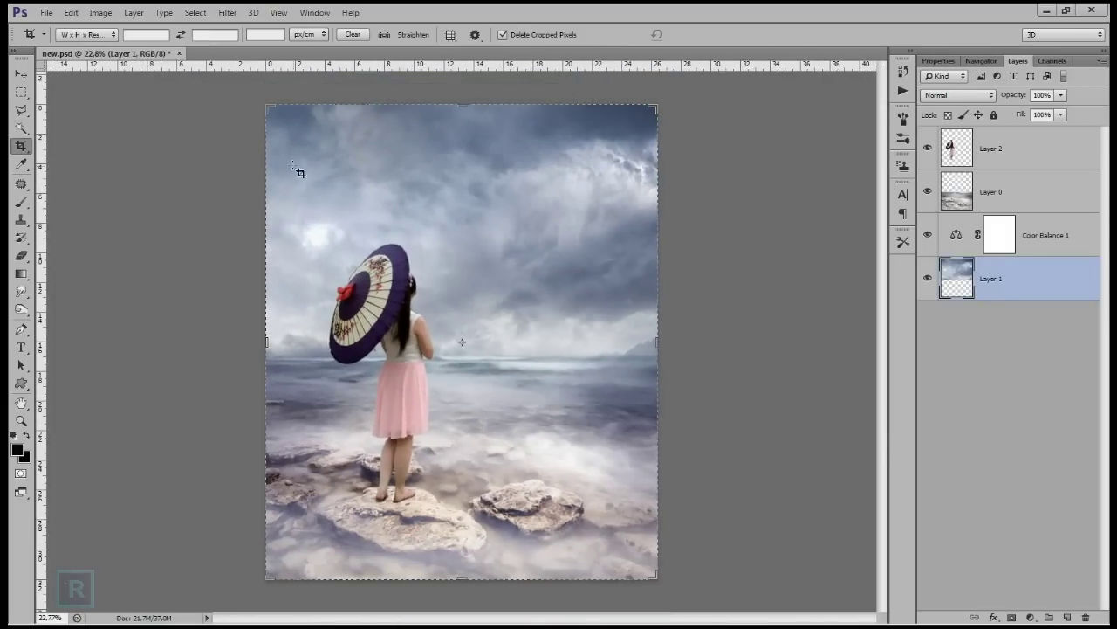
click(227, 12)
mouse_move(261, 139)
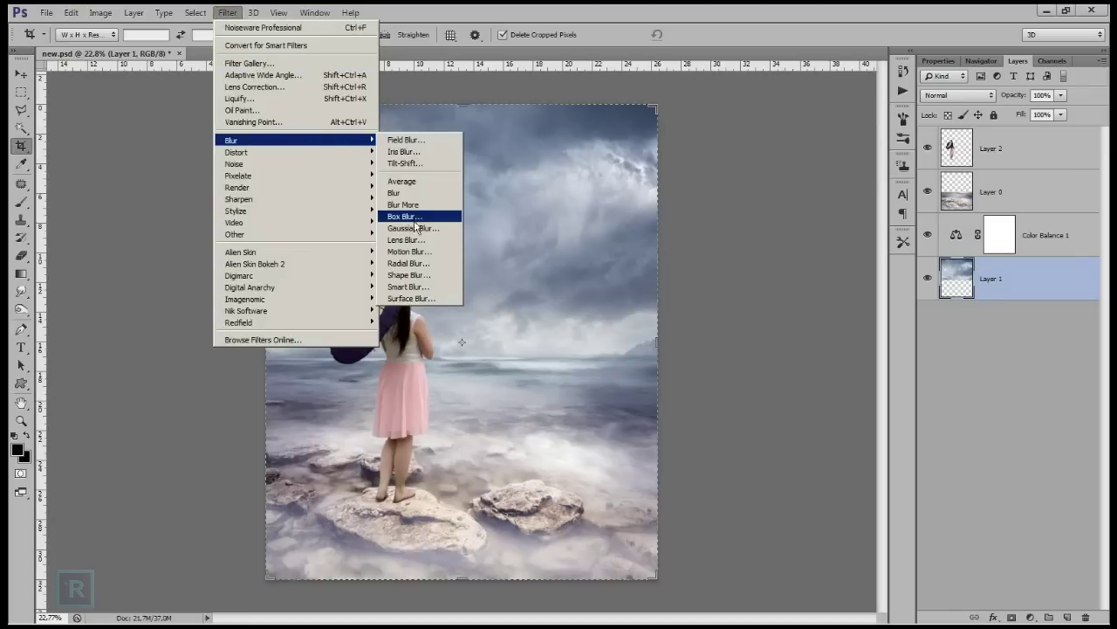
Gaussian-blur the sky on Layer 1, then add Color Balance to Layer 2: Cyan/Red -20, Yellow/Blue -16.
click(411, 219)
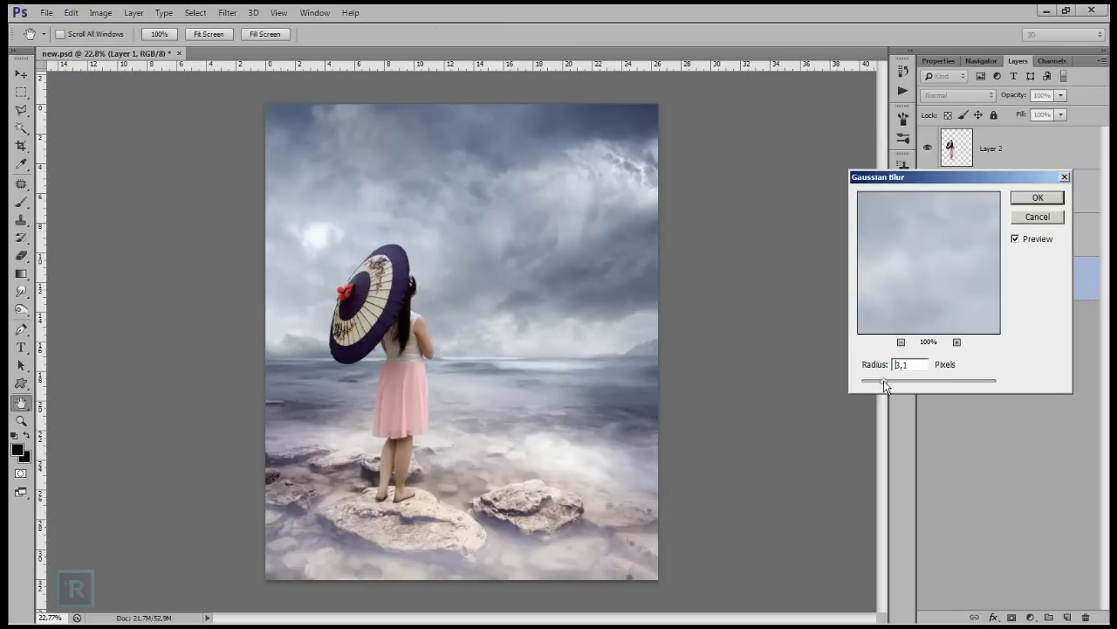
click(1033, 202)
click(1025, 157)
click(1031, 616)
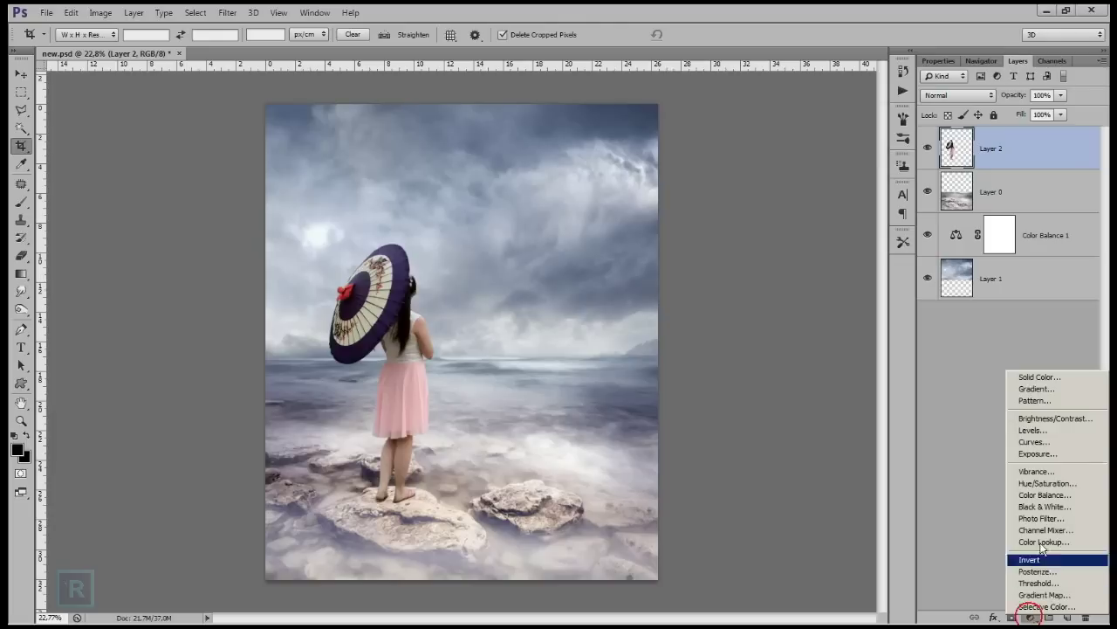
click(1048, 494)
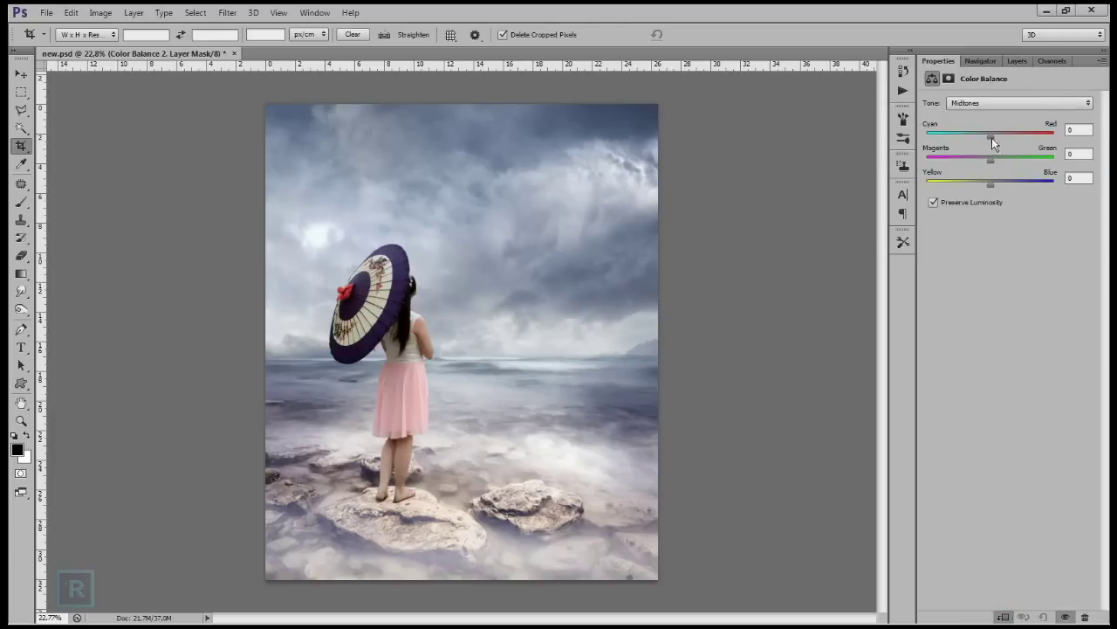
drag(991, 182, 980, 184)
drag(981, 135, 991, 162)
click(1014, 62)
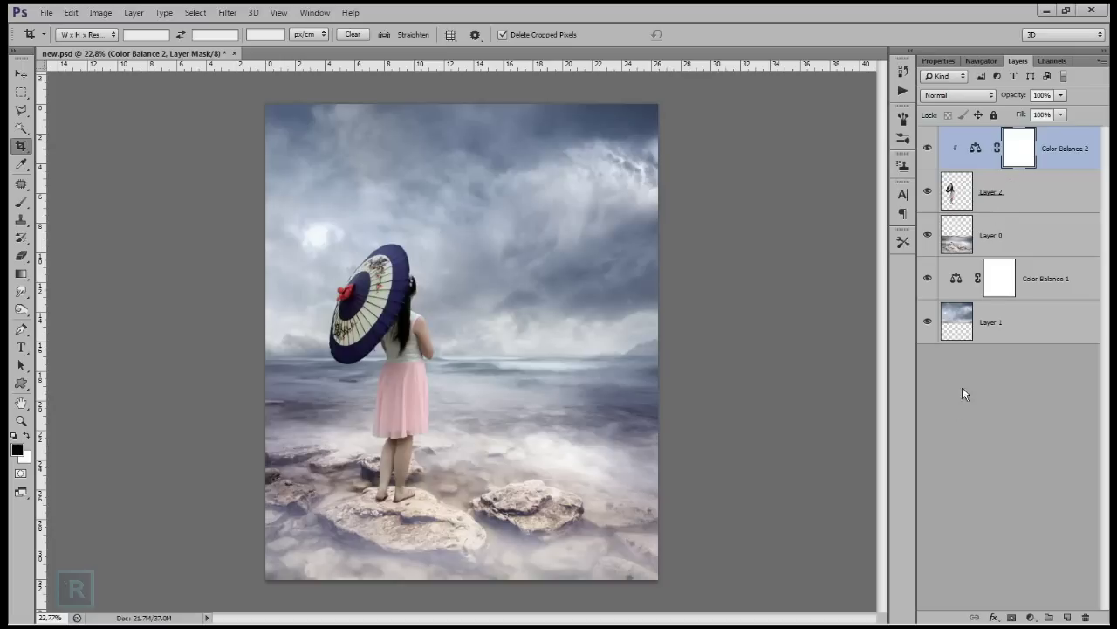
Add a new empty layer above the rocks and set up a fully soft 64 px brush.
click(1064, 615)
scroll(528, 472, up, 1)
scroll(528, 472, up, 2)
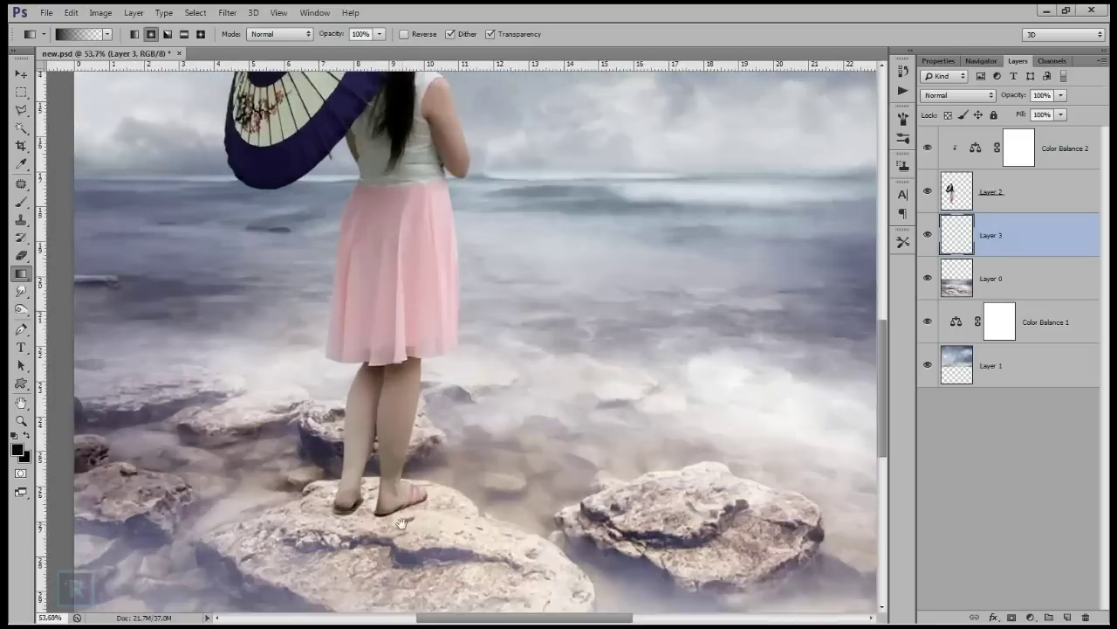
scroll(451, 410, up, 2)
scroll(451, 410, up, 1)
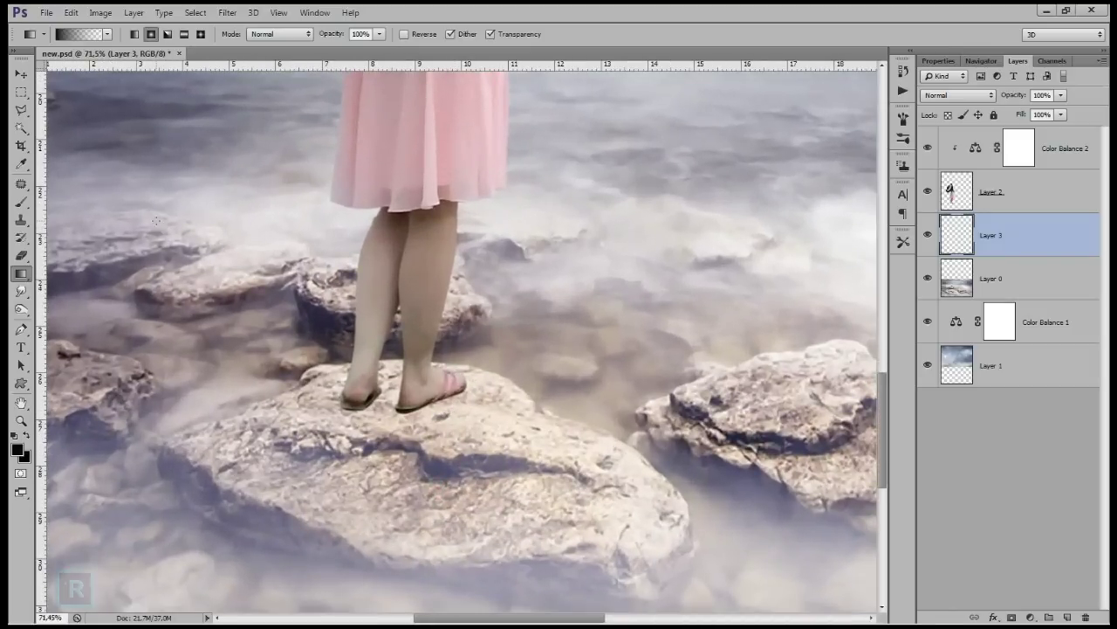
click(21, 202)
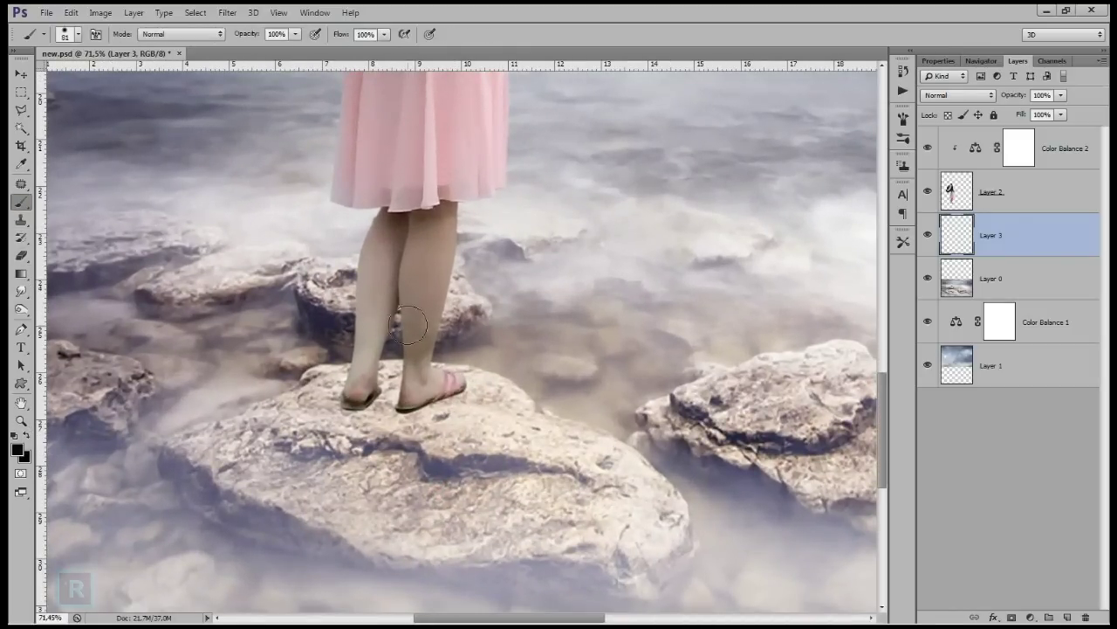
right_click(464, 395)
click(479, 454)
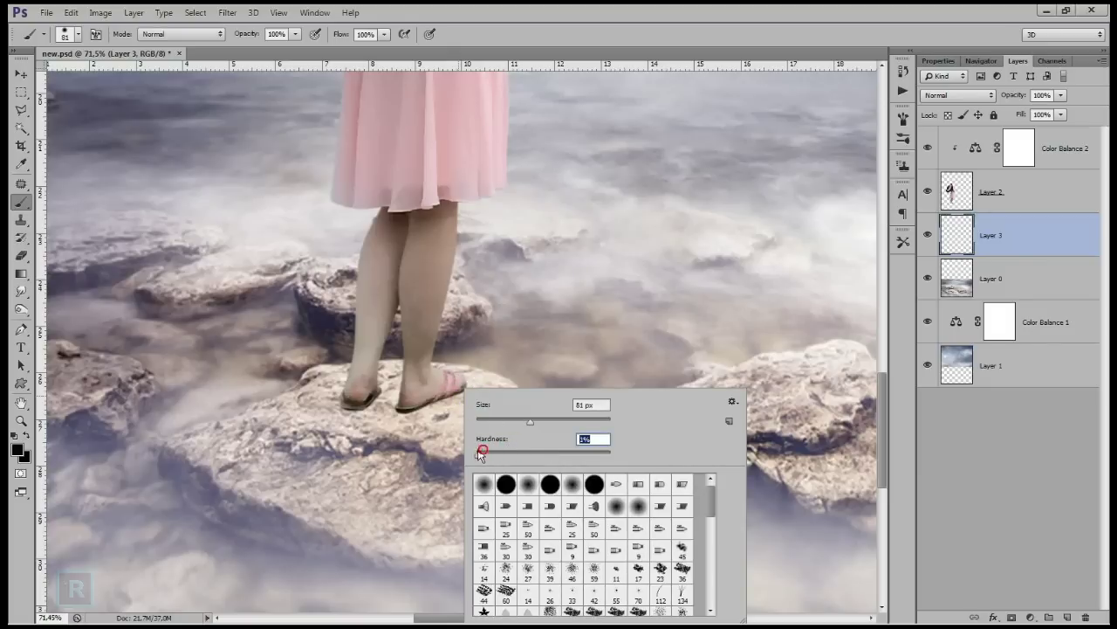
click(508, 420)
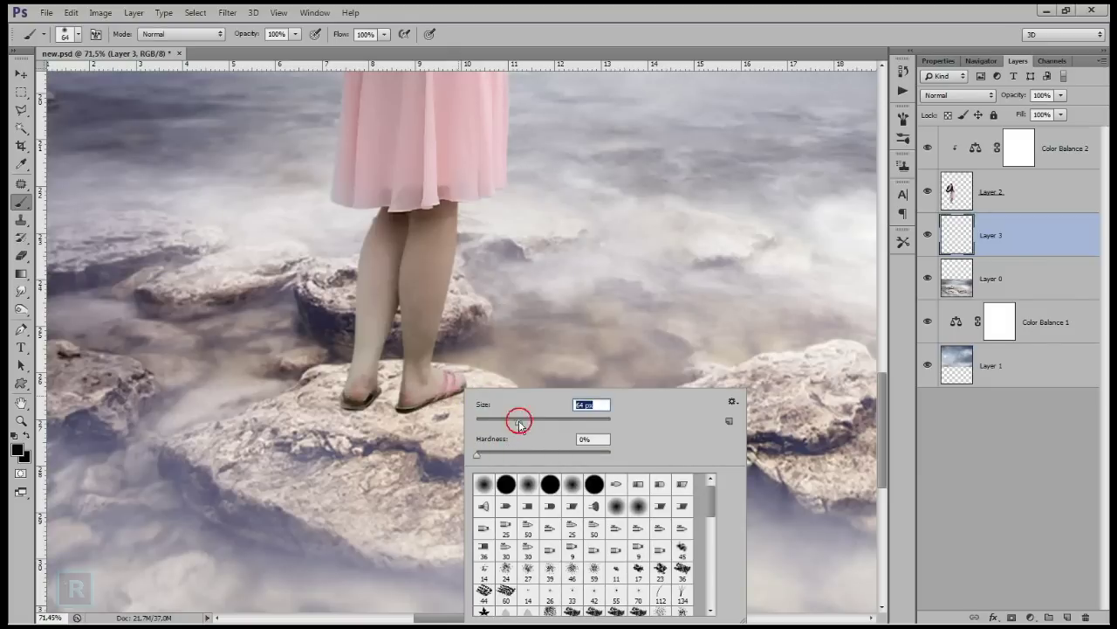
click(436, 389)
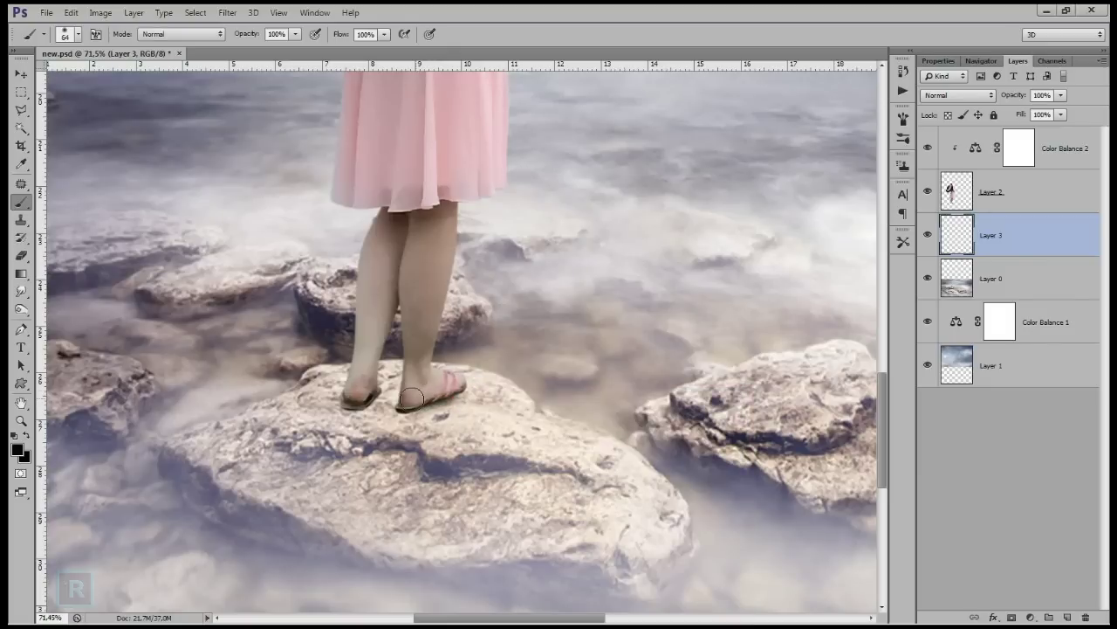
Paint over the right sandal strap, then enlarge the brush with about 30% flow and 32% opacity.
drag(450, 387, 407, 405)
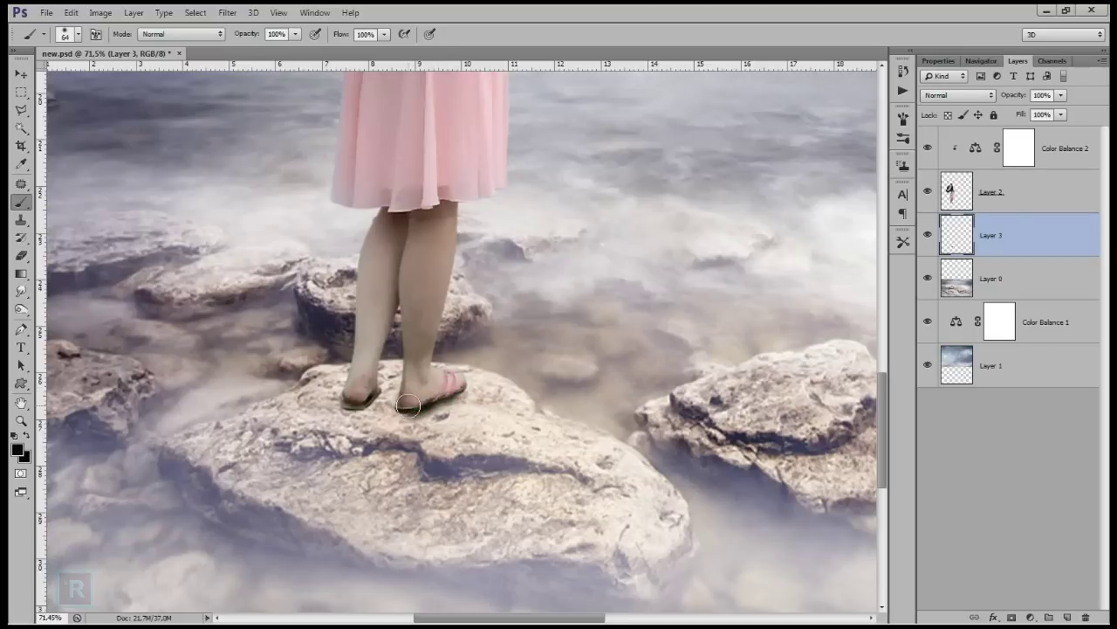
click(457, 386)
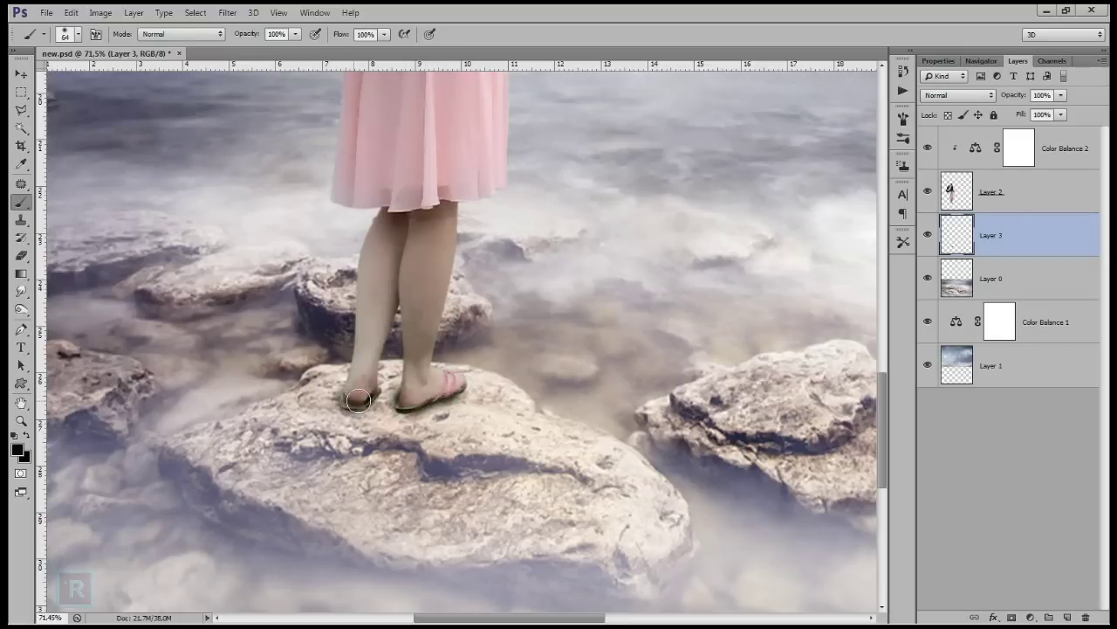
scroll(381, 423, down, 3)
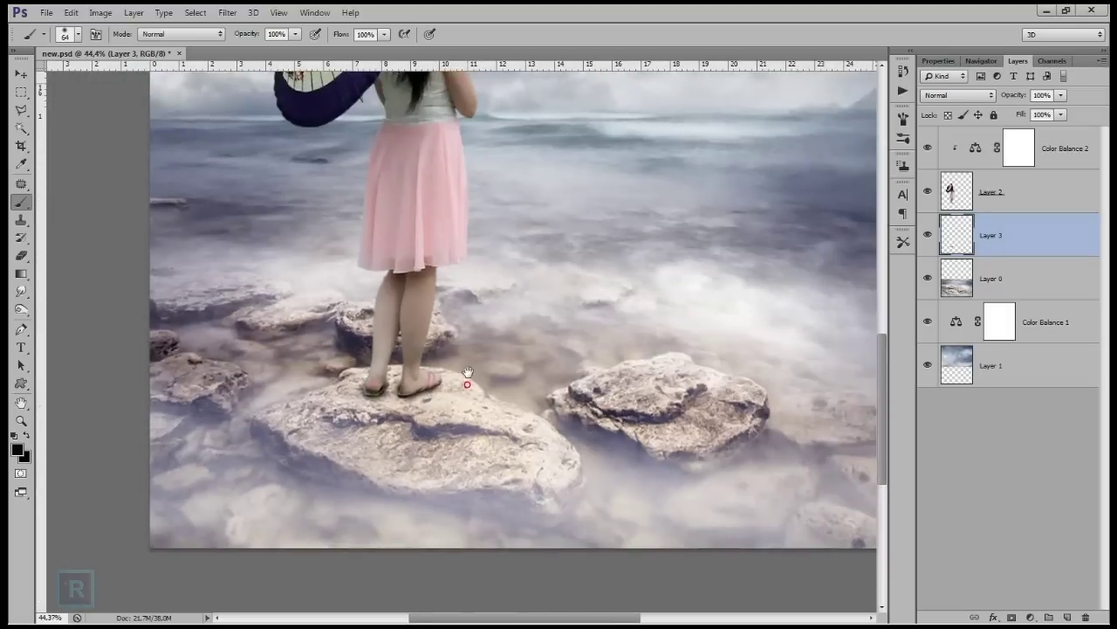
right_click(484, 379)
drag(551, 407, 577, 409)
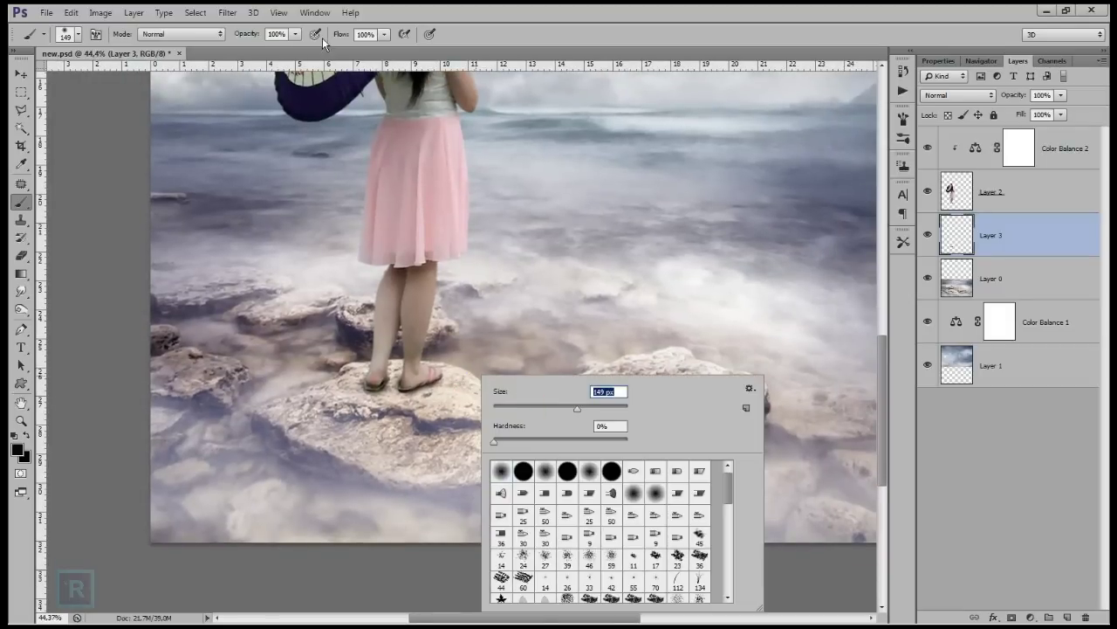
click(384, 34)
drag(385, 50, 248, 50)
click(296, 34)
Paint a soft shadow on the rock around her feet and nudge it slightly into place.
mouse_move(380, 400)
mouse_down()
mouse_move(422, 405)
mouse_move(440, 387)
mouse_move(363, 412)
mouse_up()
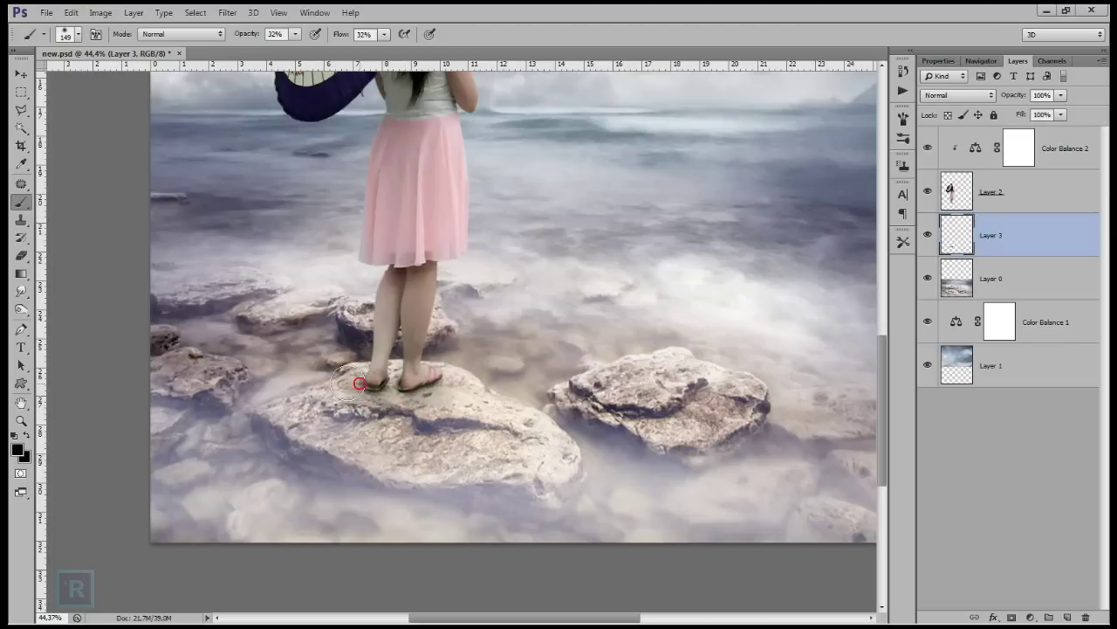
drag(422, 393, 502, 454)
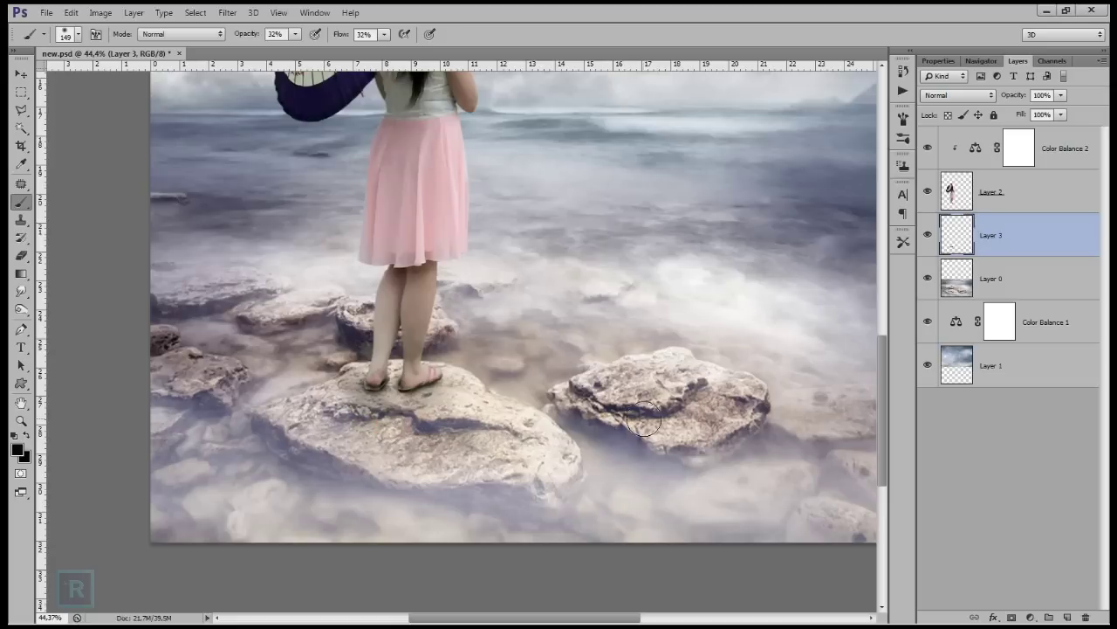
scroll(493, 445, down, 1)
scroll(463, 433, down, 1)
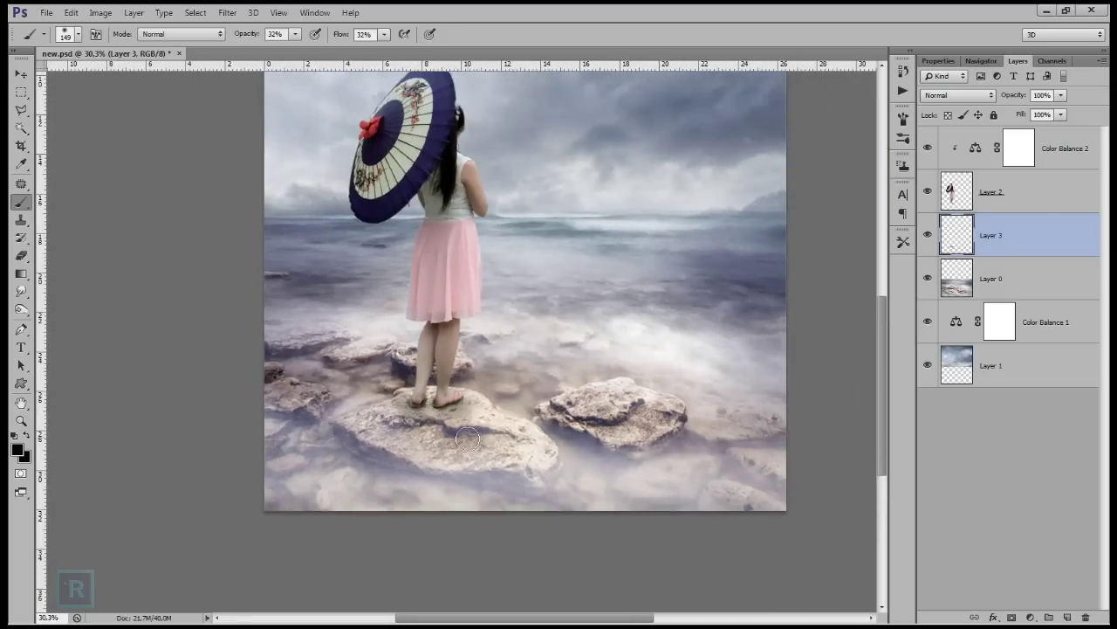
scroll(476, 439, up, 2)
click(404, 386)
scroll(450, 401, up, 1)
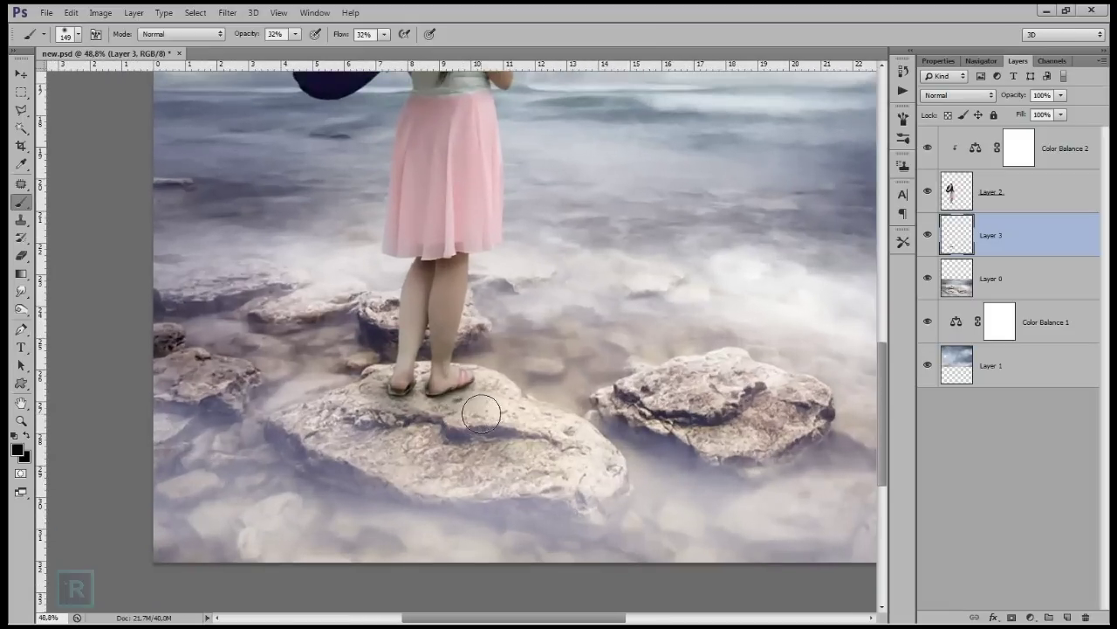
key(ctrl+t)
drag(518, 381, 524, 380)
key(Return)
Switch to the Eraser and set its size to 72 px.
key(e)
right_click(486, 389)
click(510, 424)
key(Return)
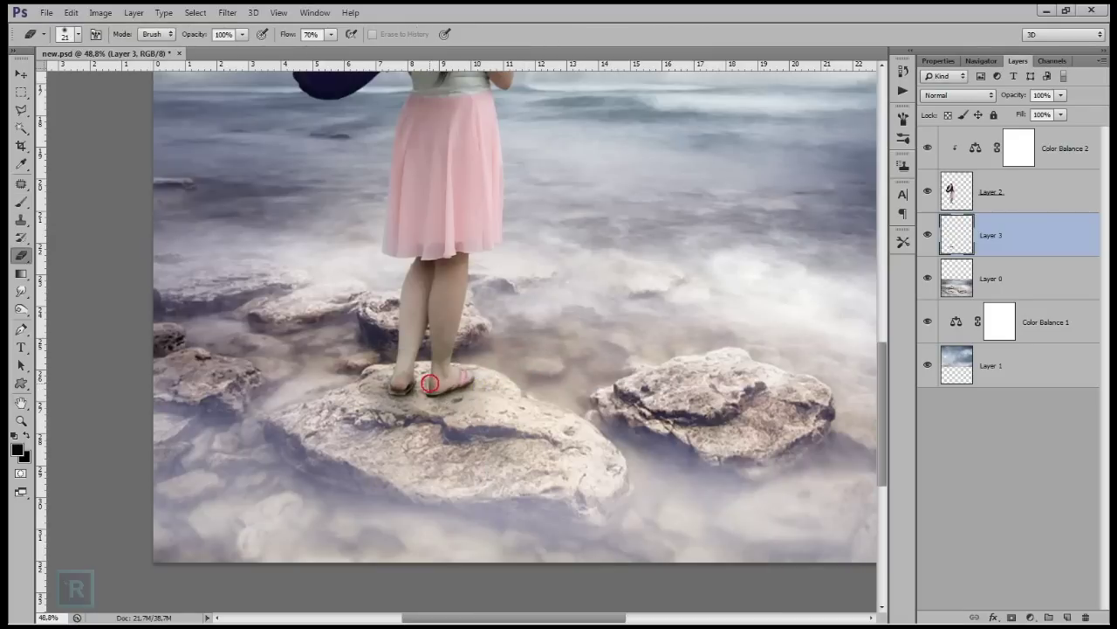
right_click(460, 375)
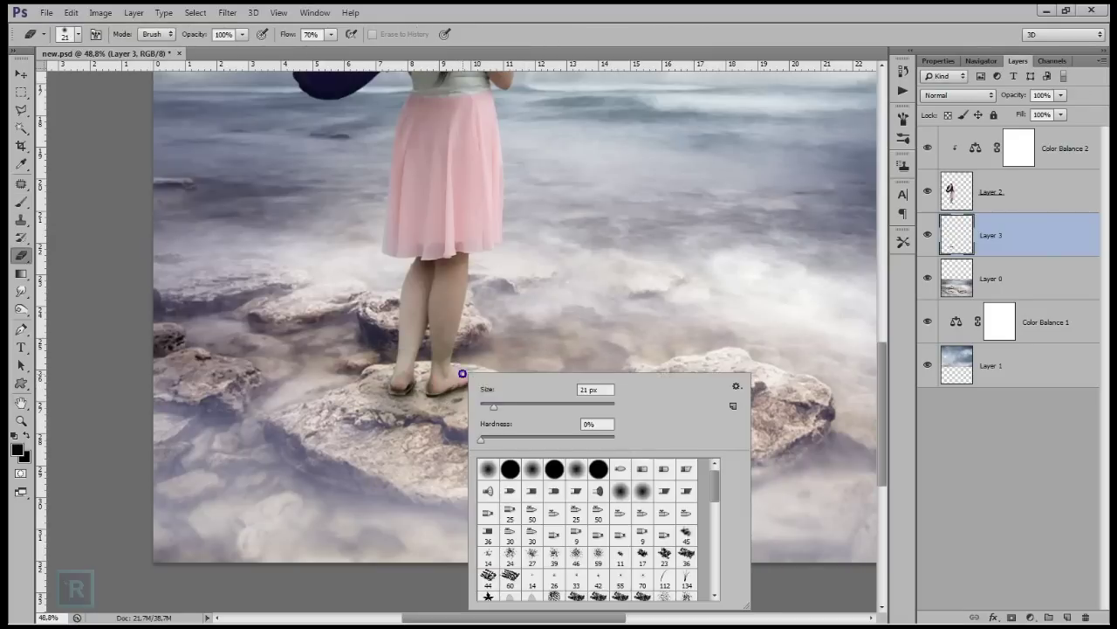
text(72)
key(Return)
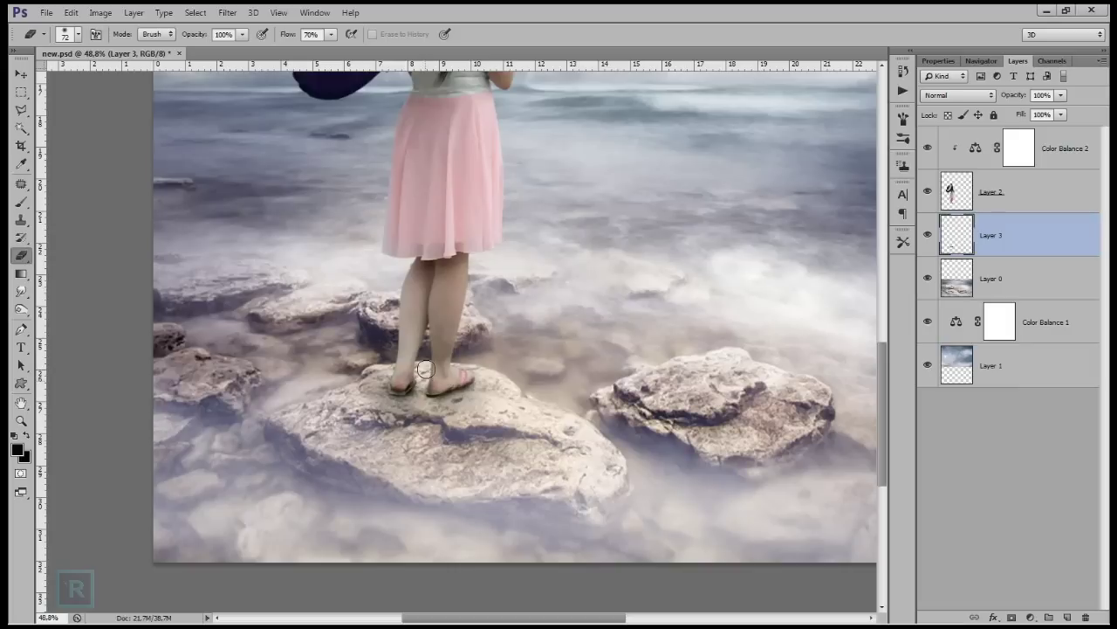
Erase mist near the girl's feet, make Layer 3 visible again and select Layer 2.
click(479, 368)
scroll(470, 366, down, 3)
scroll(536, 309, up, 1)
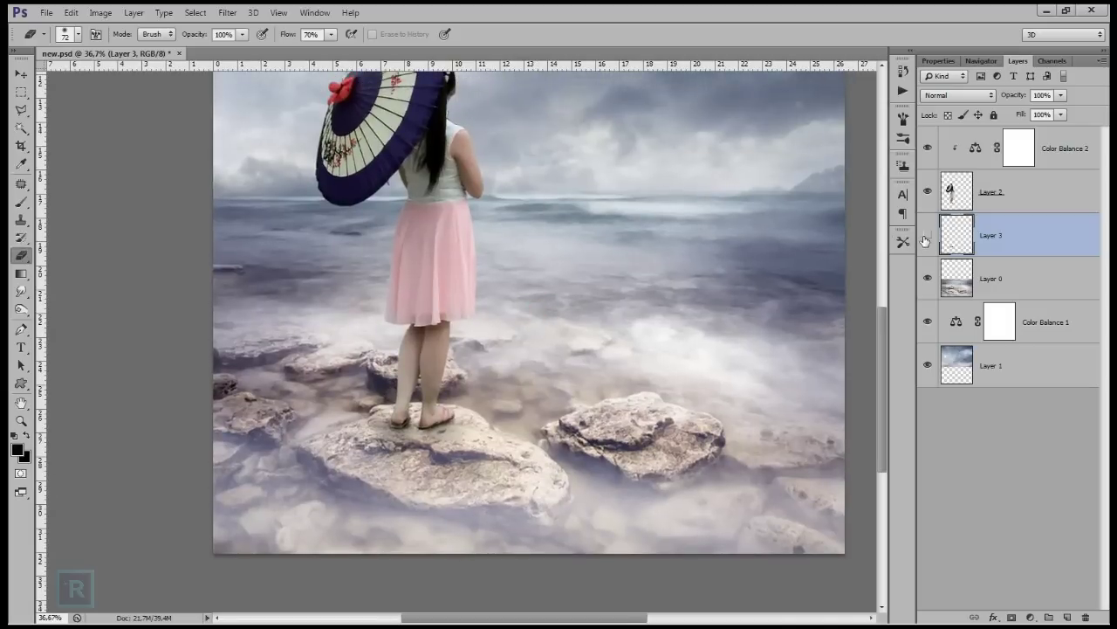
click(927, 235)
scroll(515, 324, down, 2)
scroll(524, 323, up, 1)
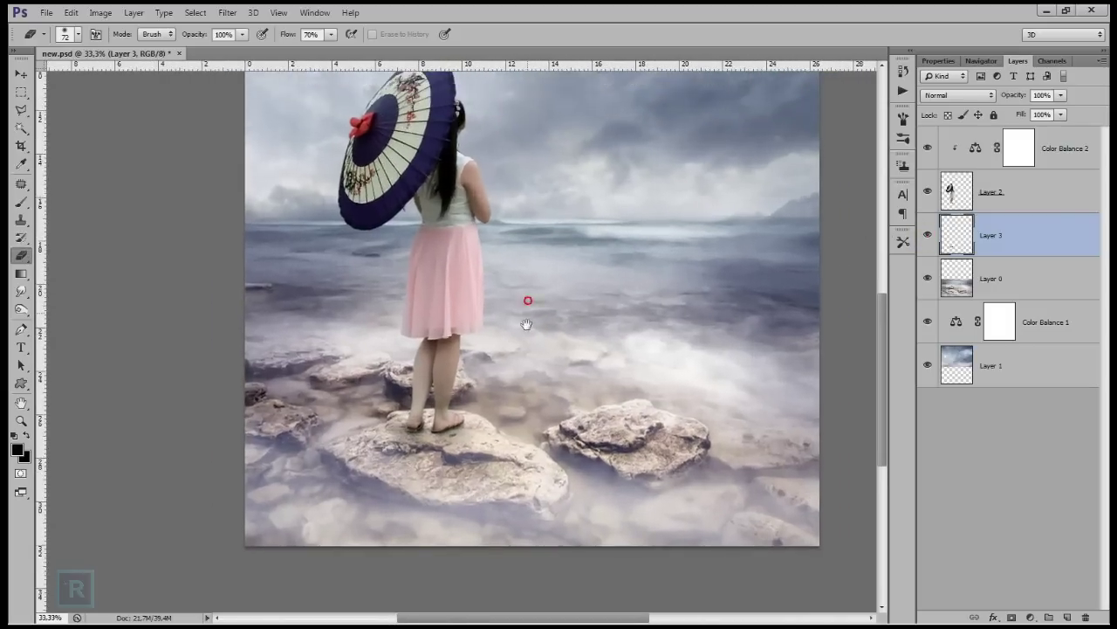
drag(526, 323, 525, 340)
click(1040, 190)
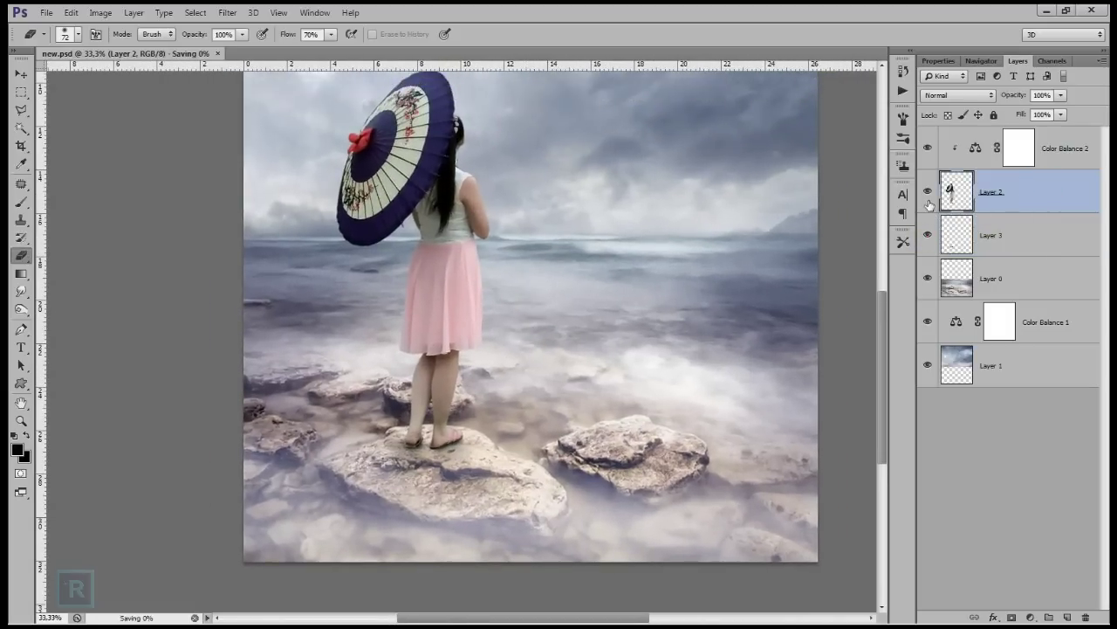
Delete the Color Balance 2 adjustment and set the Burn tool to a 112 px brush.
click(1041, 169)
key(Delete)
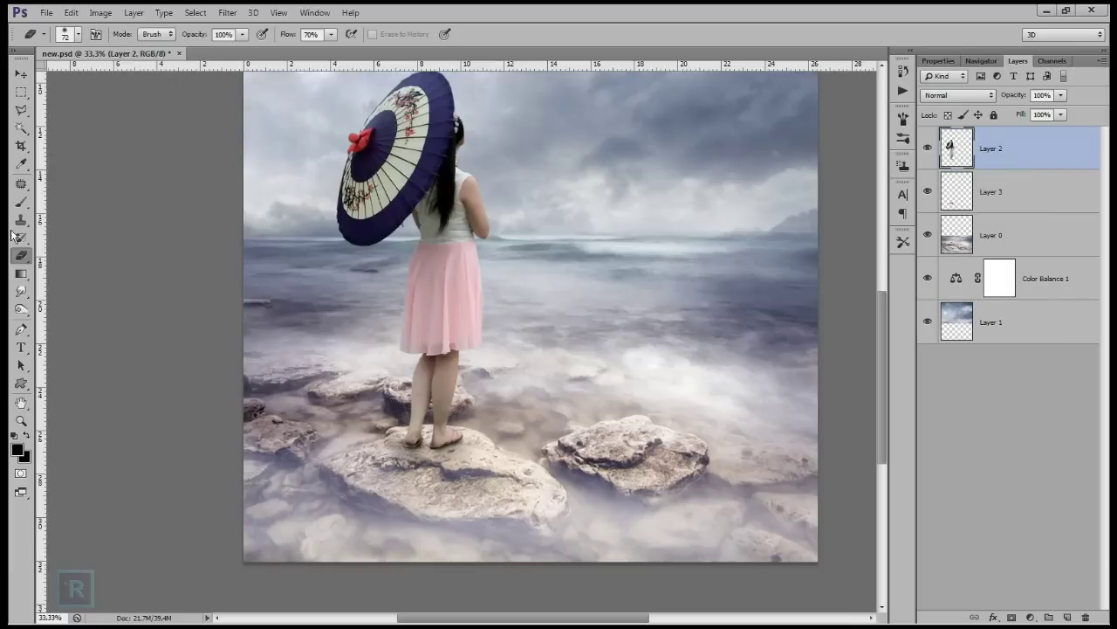
click(22, 309)
right_click(559, 388)
drag(625, 422, 647, 422)
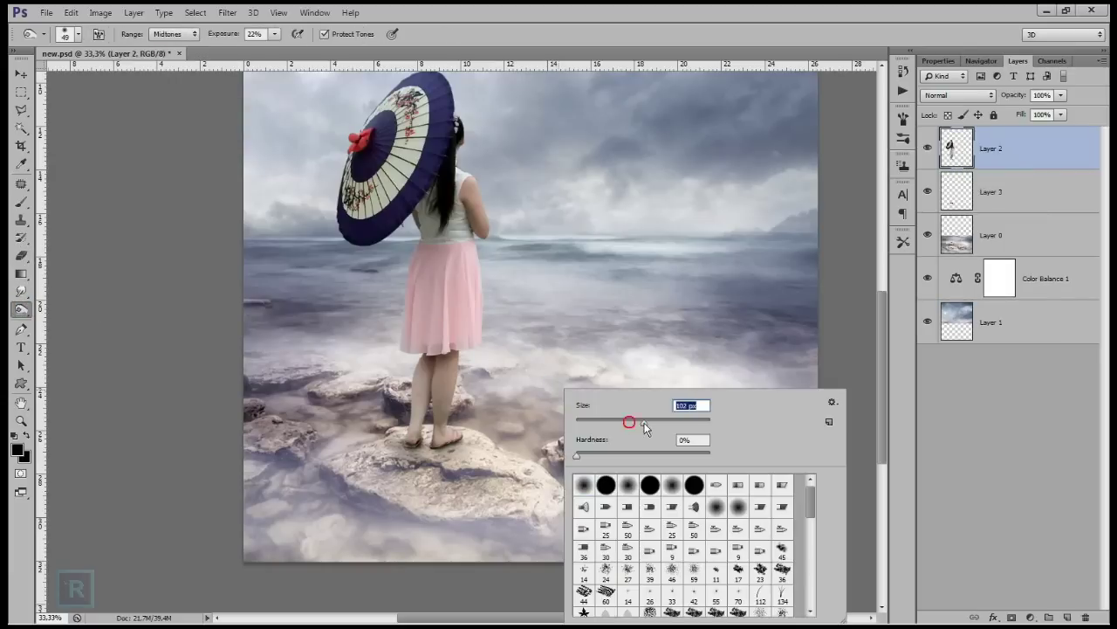
click(444, 367)
Darken the girl's leg and the edge of her hair with burn strokes.
drag(420, 392, 428, 366)
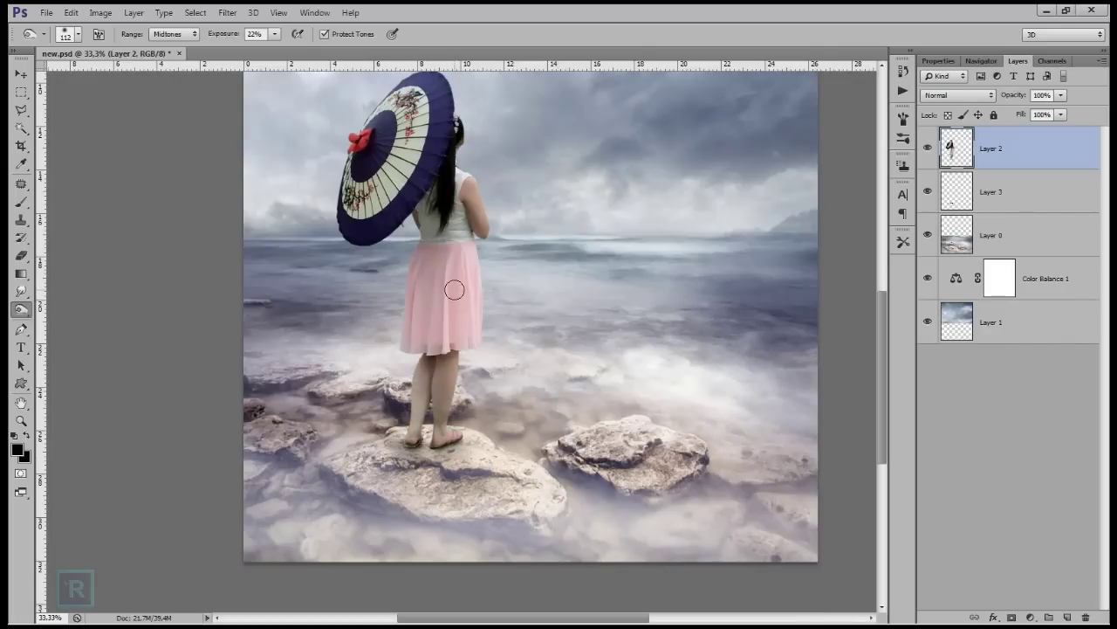
drag(447, 221, 442, 267)
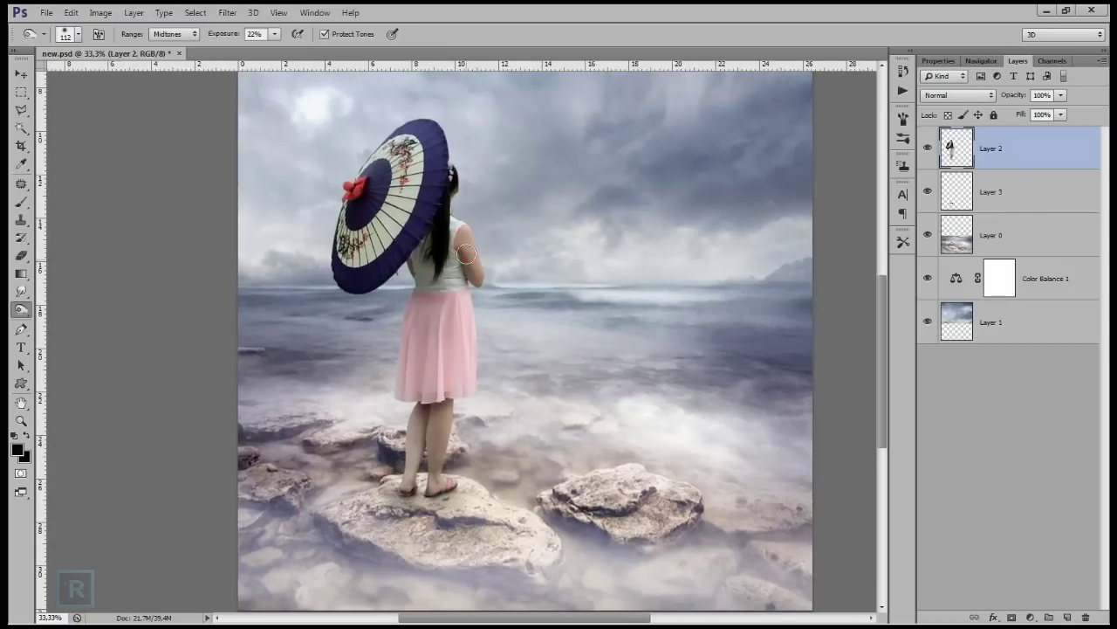
scroll(439, 253, up, 1)
scroll(454, 257, up, 1)
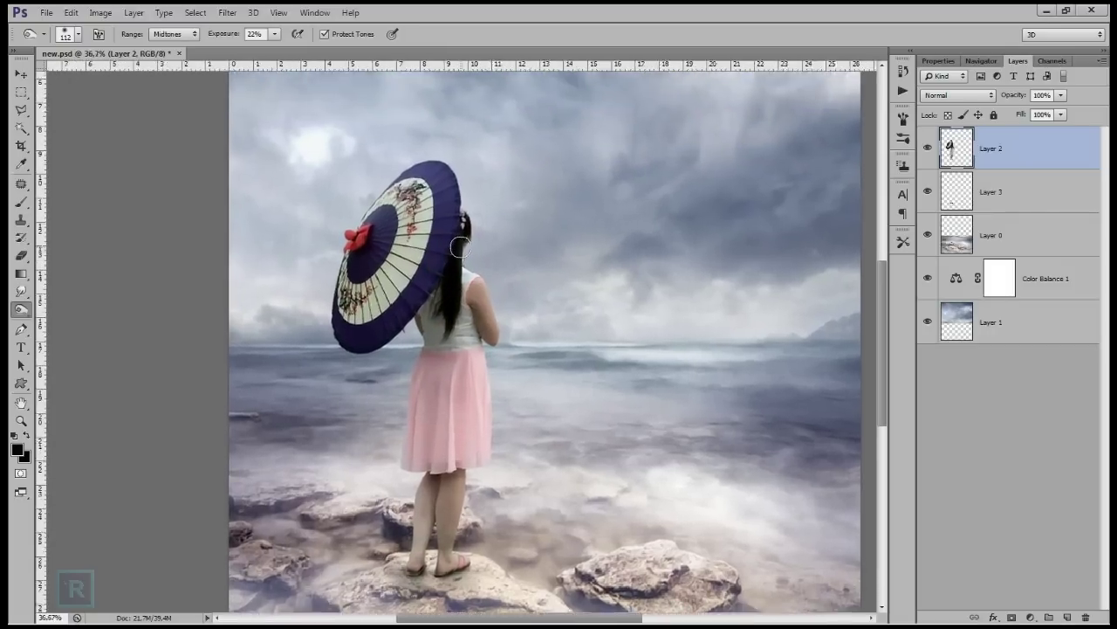
drag(467, 245, 455, 276)
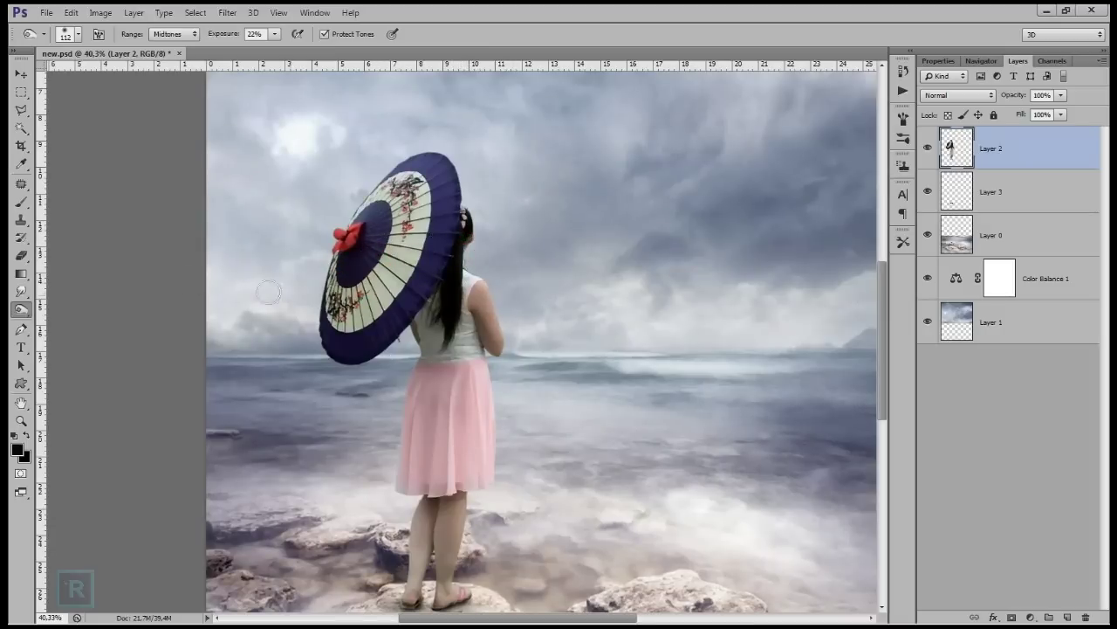
Switch to the Dodge tool and enlarge its brush to 185 px.
right_click(21, 307)
click(70, 301)
right_click(418, 291)
drag(450, 324, 531, 324)
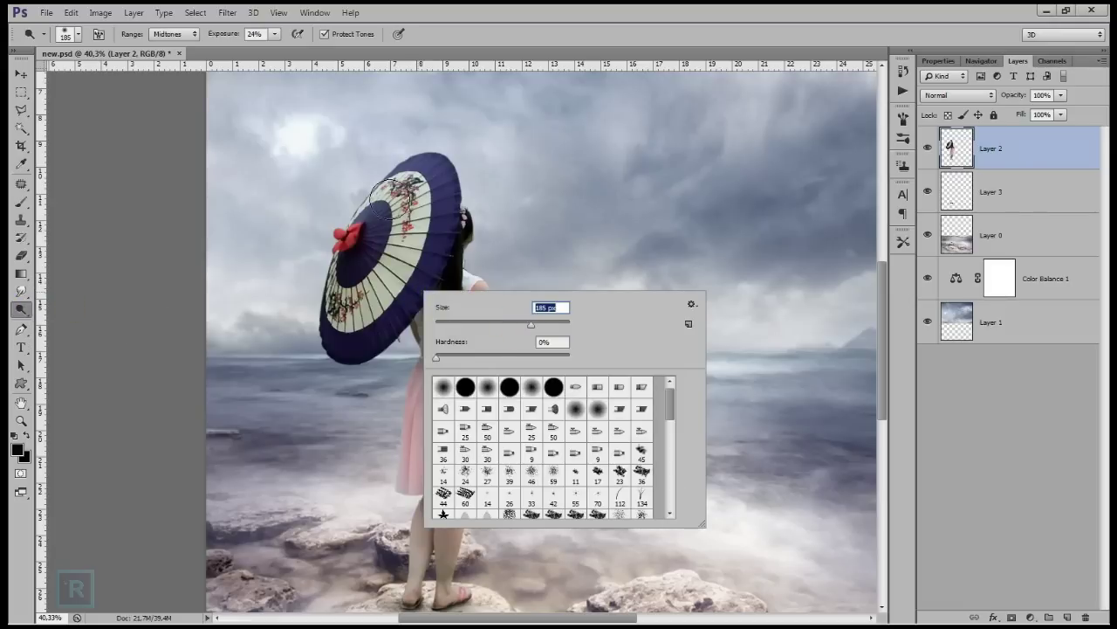
Dodge the top of the umbrella to give it a soft highlight.
click(426, 175)
mouse_move(426, 179)
mouse_down()
mouse_move(337, 231)
mouse_move(377, 210)
mouse_up()
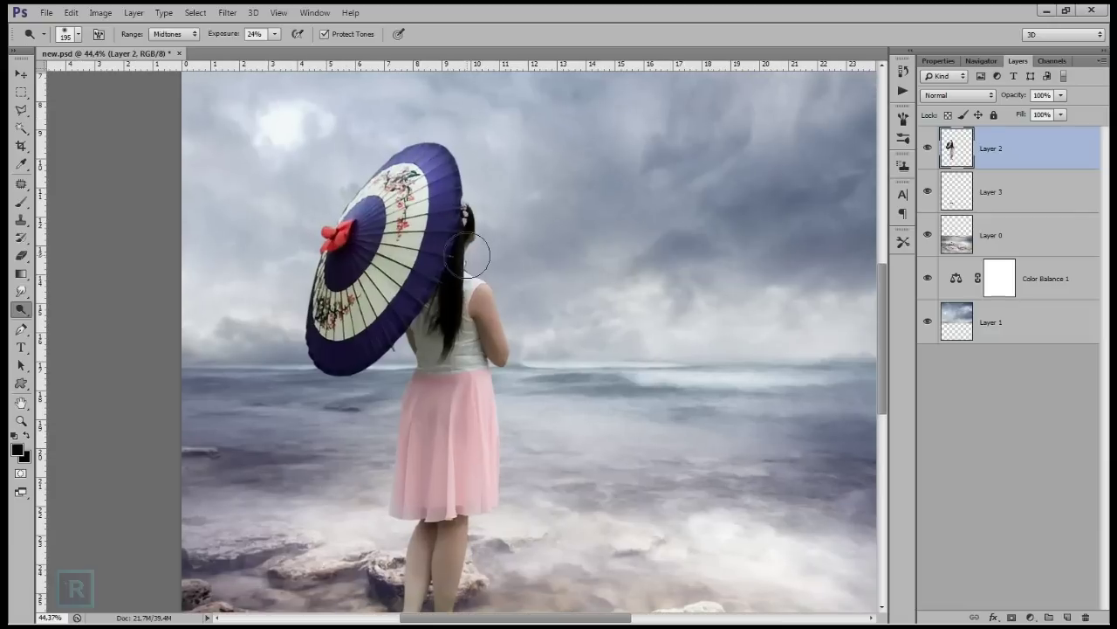
scroll(467, 229, up, 1)
mouse_move(492, 292)
mouse_down()
mouse_move(529, 335)
mouse_move(510, 280)
mouse_up()
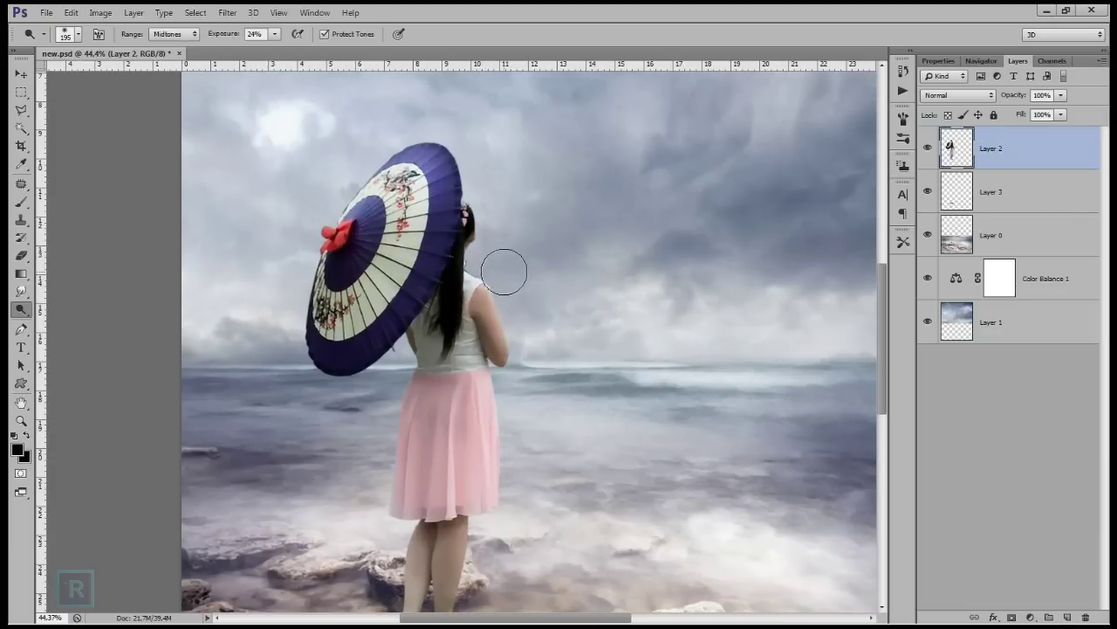
scroll(550, 384, down, 2)
scroll(507, 349, down, 2)
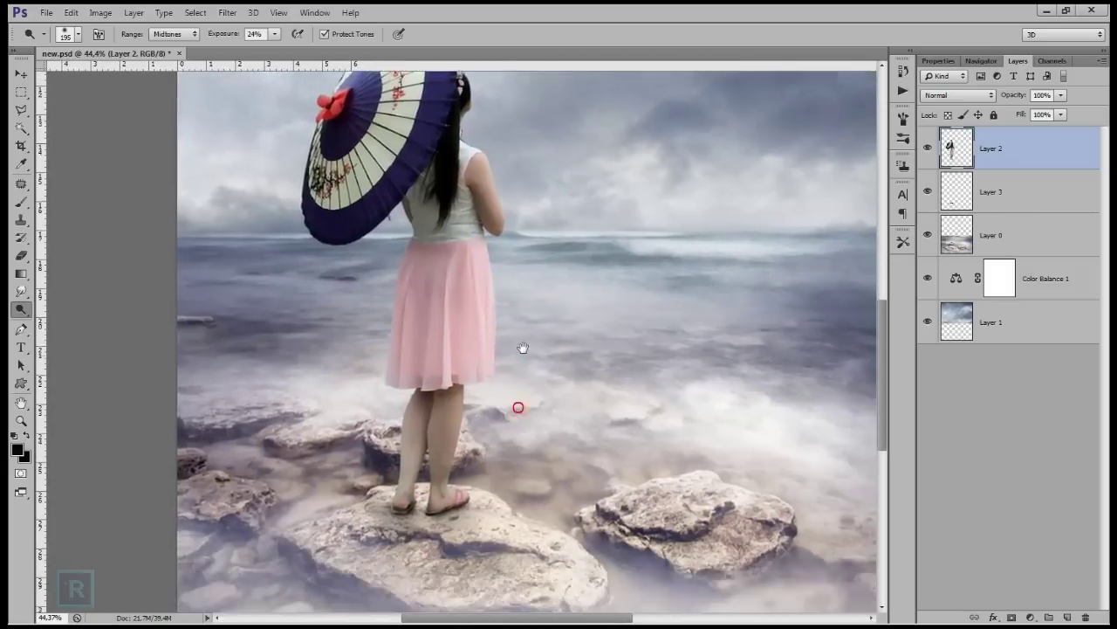
Dodge the girl's legs to lighten them.
mouse_move(476, 395)
mouse_down()
mouse_move(479, 466)
mouse_move(463, 475)
mouse_move(413, 399)
mouse_up()
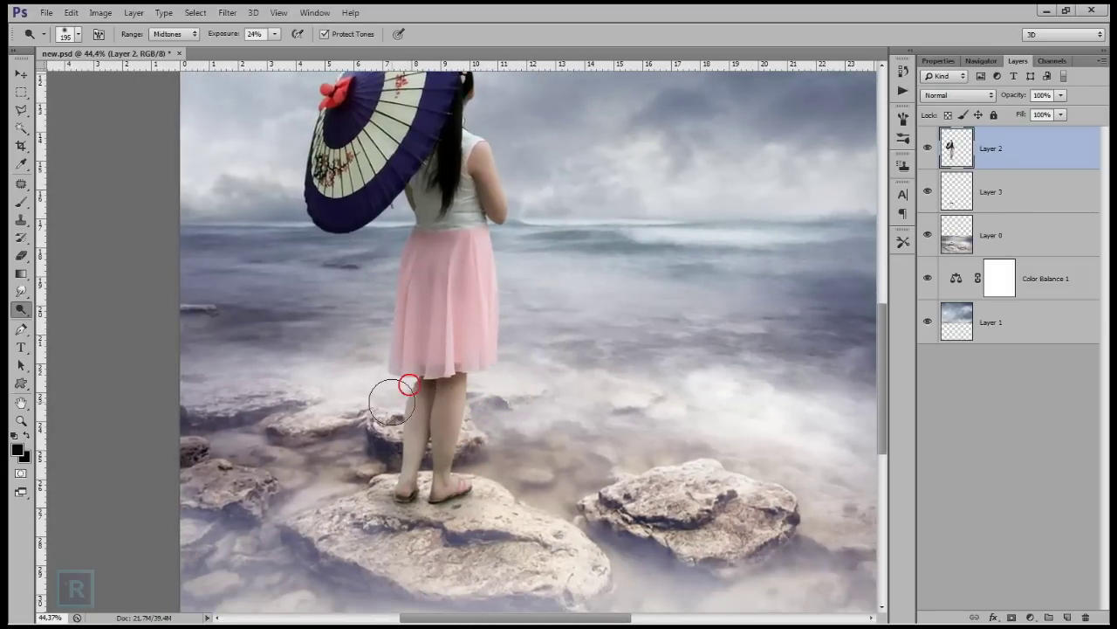
scroll(453, 253, down, 1)
scroll(453, 253, down, 2)
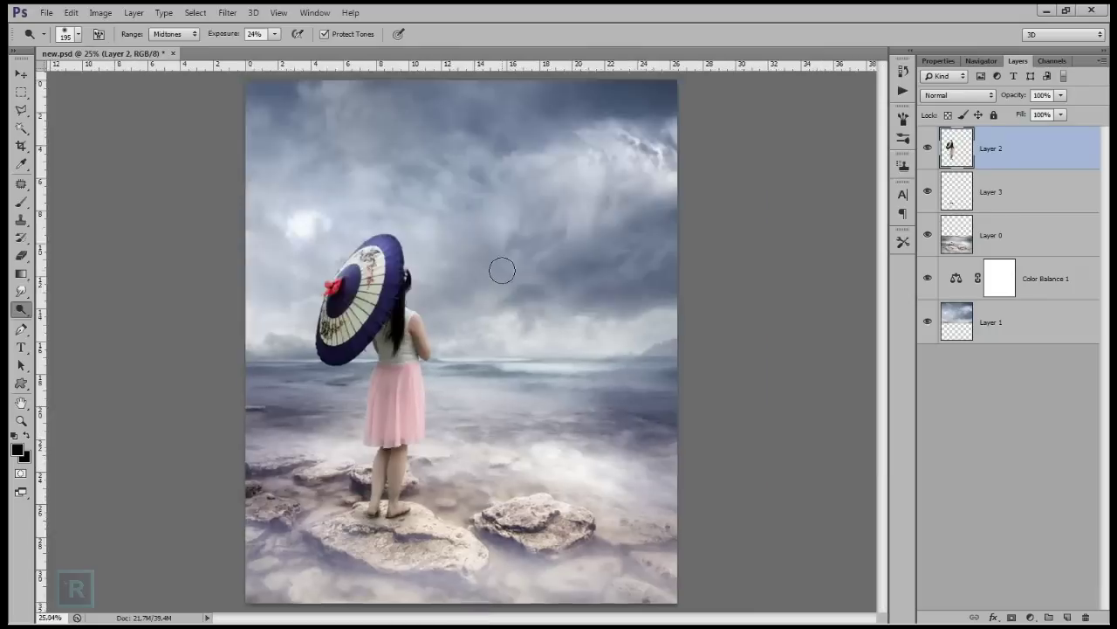
scroll(487, 279, up, 1)
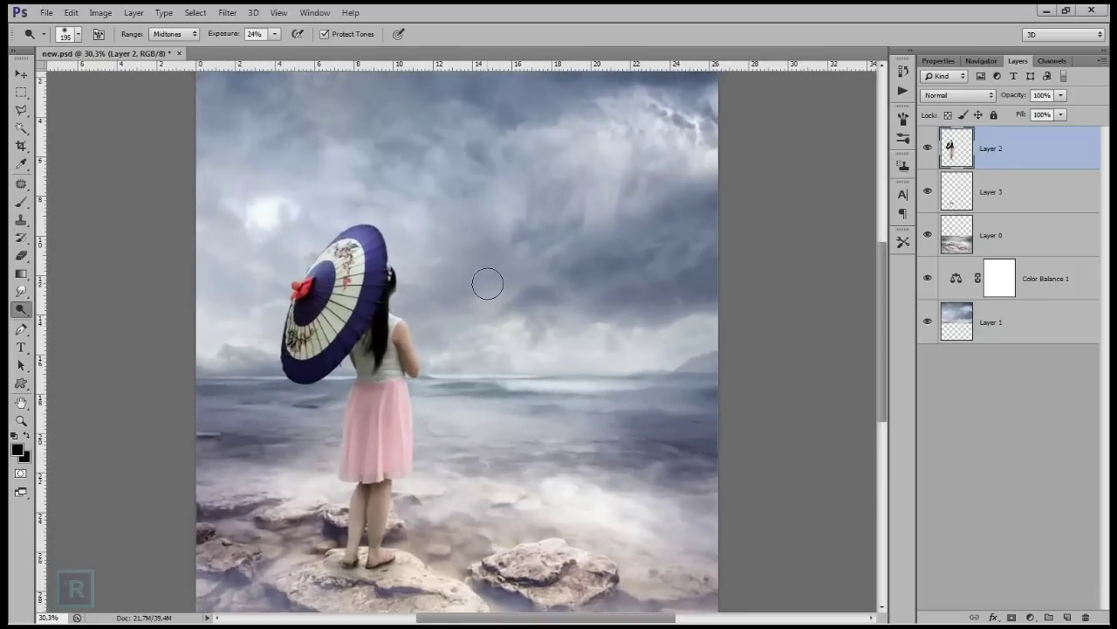
scroll(436, 297, up, 2)
scroll(300, 312, up, 3)
scroll(324, 250, up, 1)
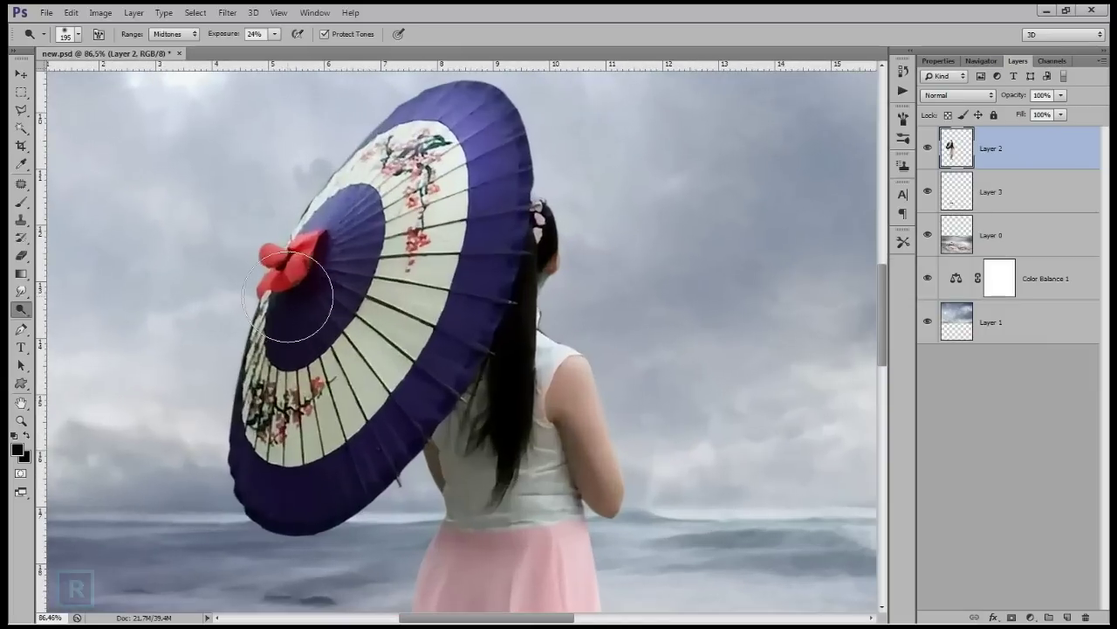
Zoom to the umbrella top and begin a Polygonal Lasso selection near its tip.
drag(373, 196, 376, 230)
drag(21, 109, 61, 123)
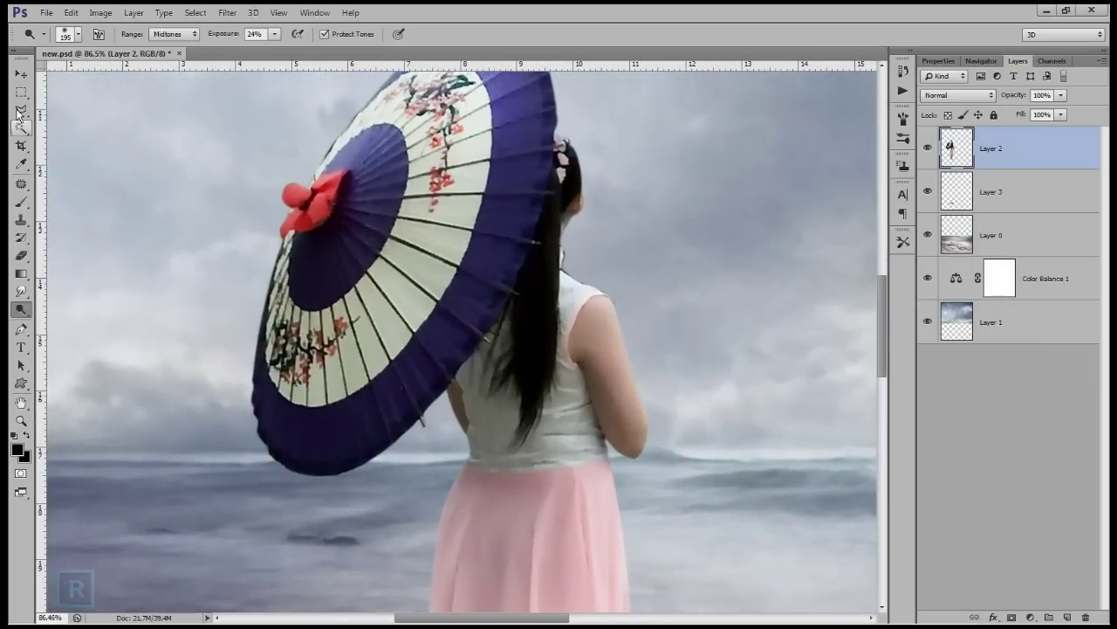
click(280, 111)
Outline the umbrella tip, then deselect it and zoom in on the umbrella's lower rim.
click(304, 187)
click(264, 156)
click(279, 112)
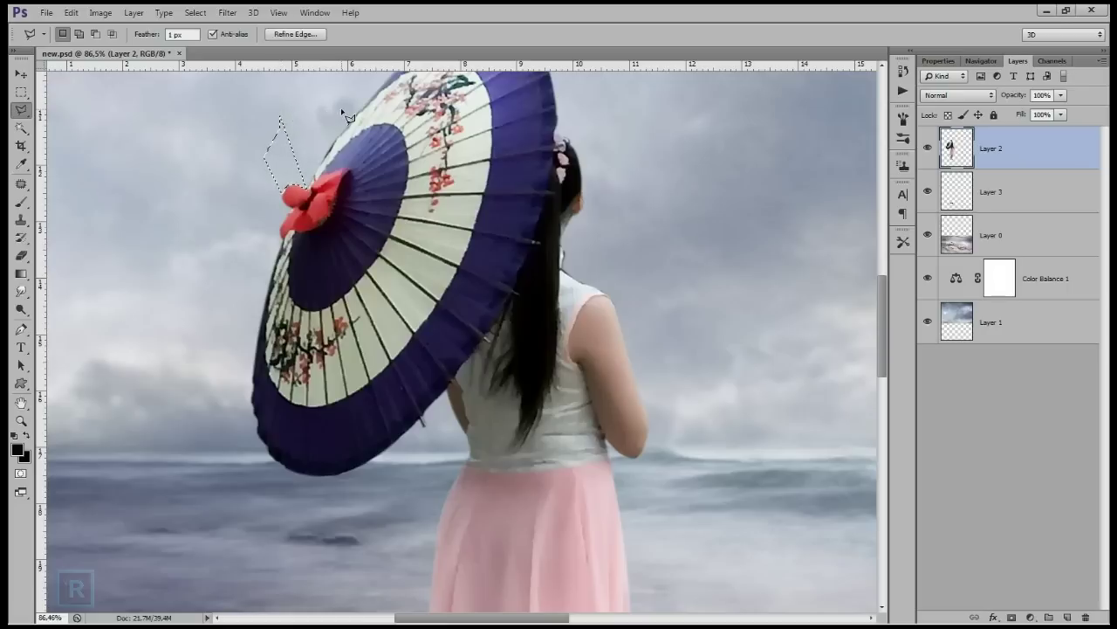
key(ctrl+d)
drag(386, 241, 444, 382)
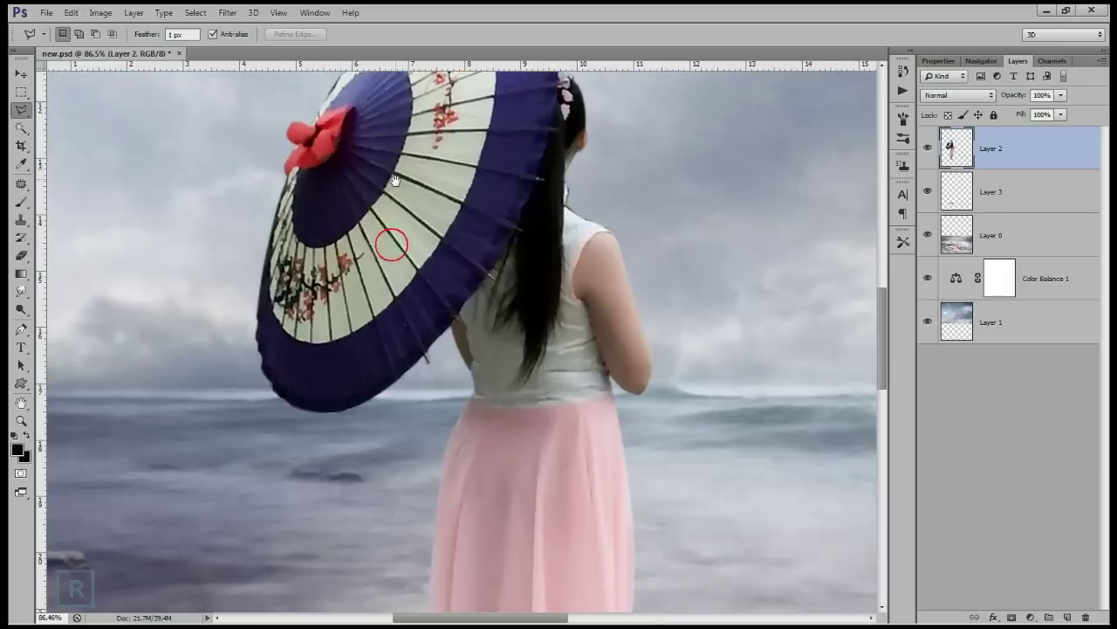
Select a single rib tip on the lower rim and copy-paste it onto a new layer.
click(420, 369)
double_click(431, 365)
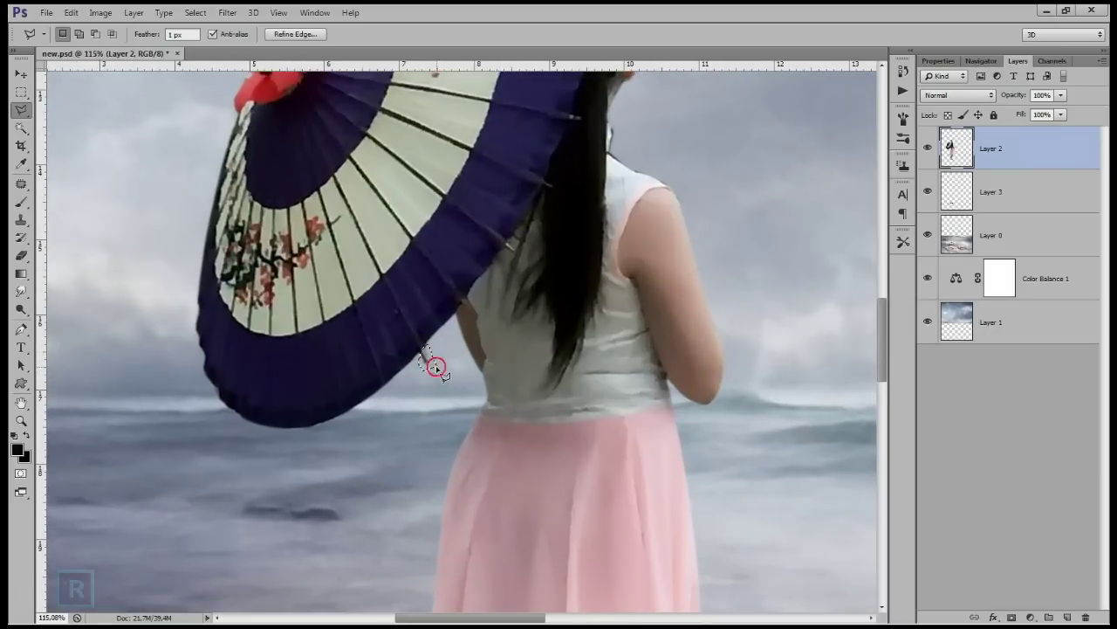
click(71, 12)
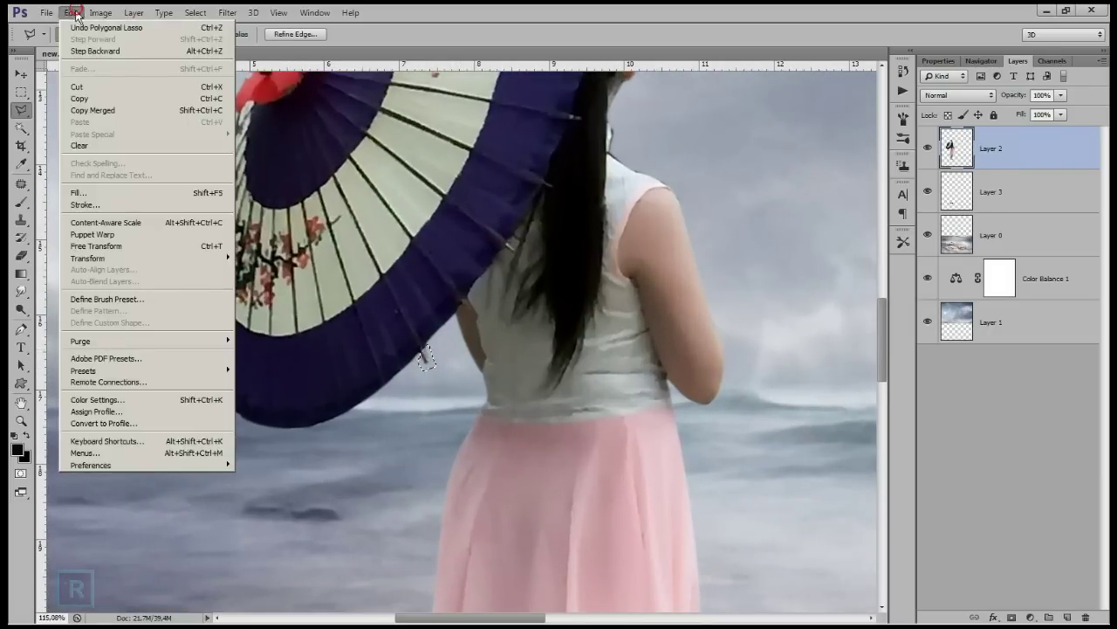
click(94, 99)
click(70, 13)
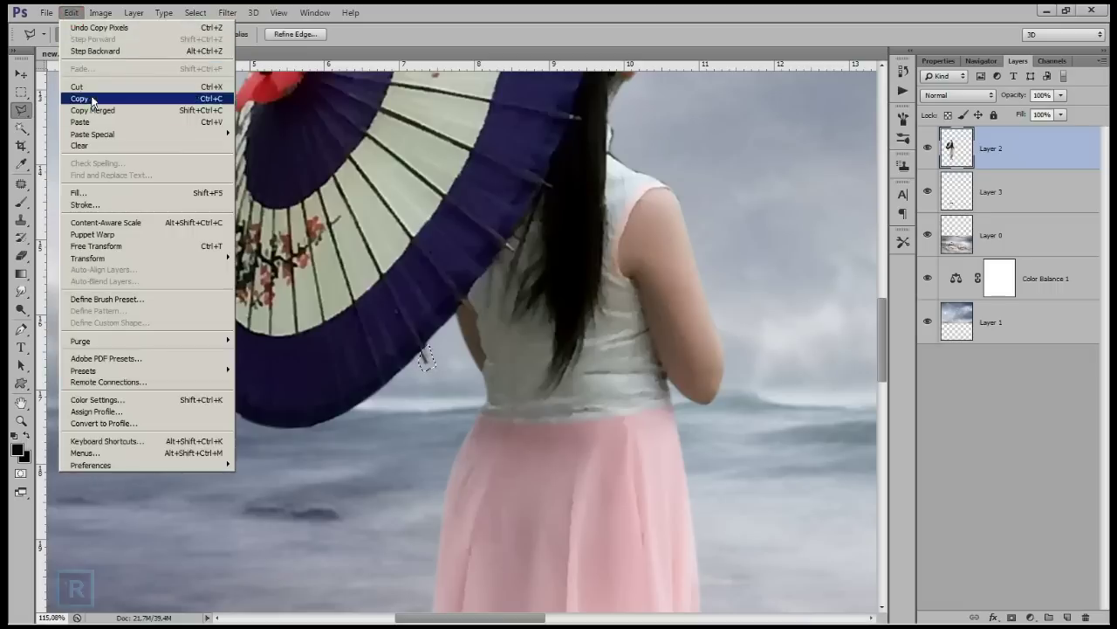
click(93, 122)
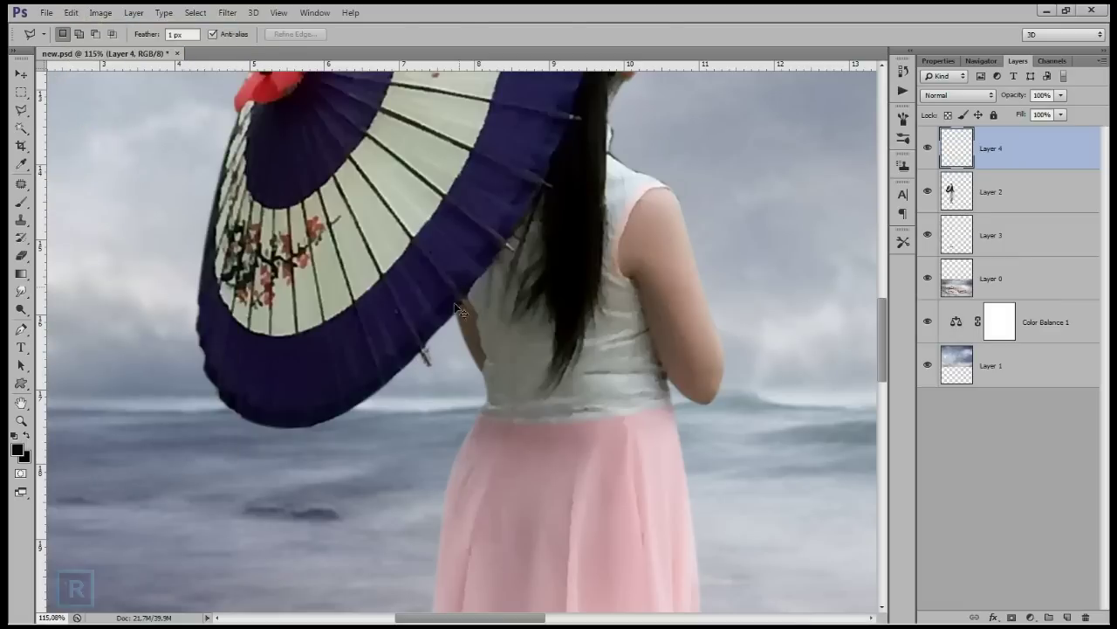
Move the pasted rib tip down-left along the rim into place.
key(ctrl+t)
scroll(430, 373, up, 2)
drag(433, 348, 381, 388)
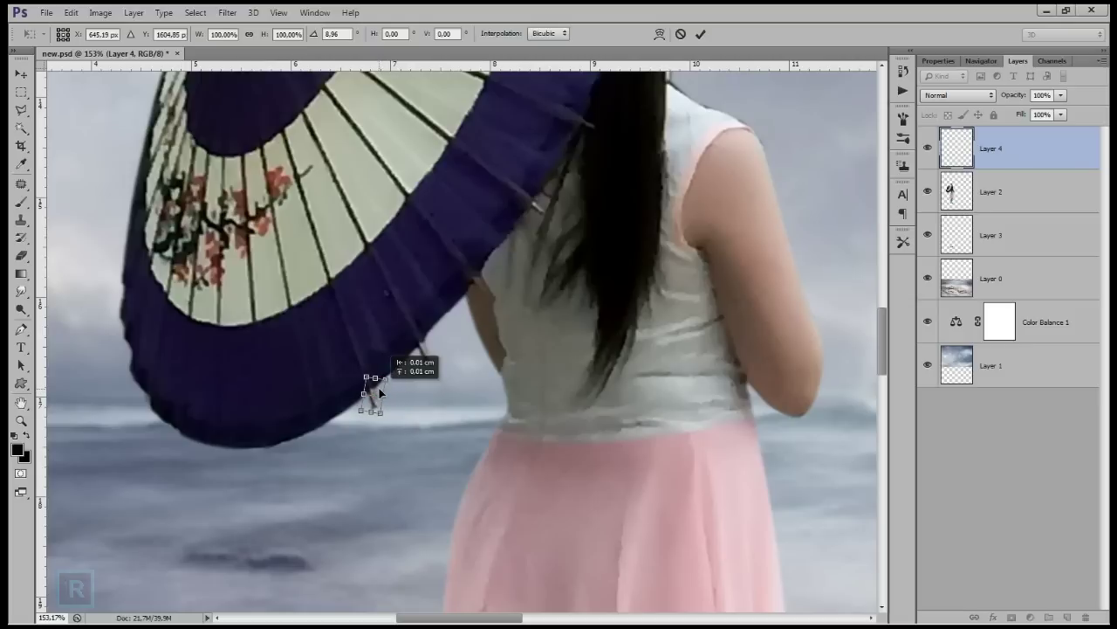
key(Return)
key(l)
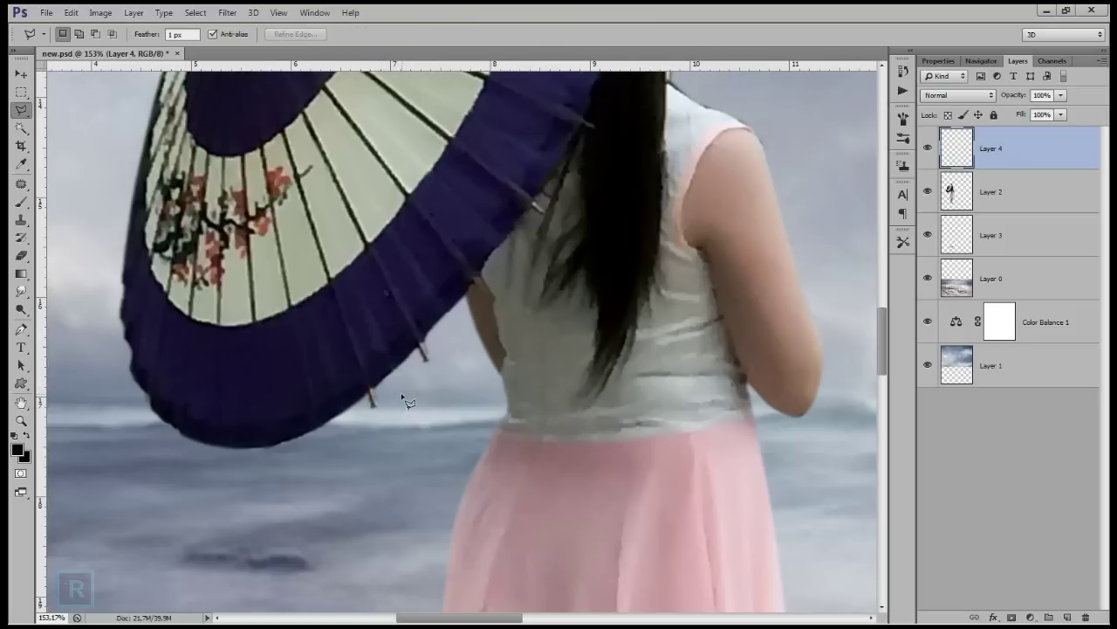
key(v)
drag(372, 400, 318, 436)
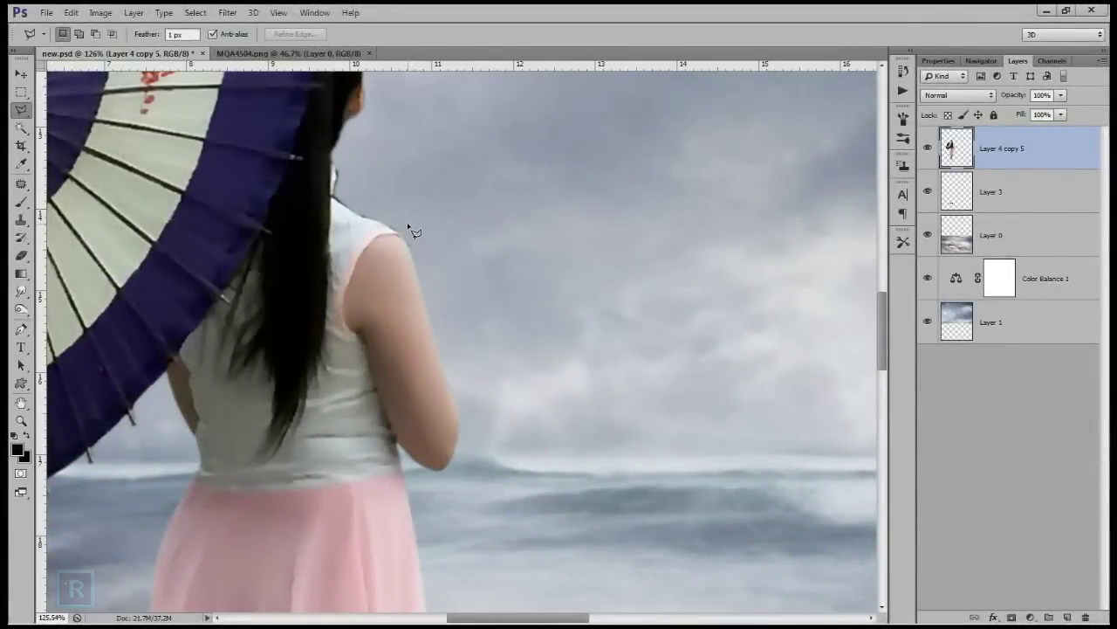
Lasso the stray background beside the girl's right shoulder, clear it, and deselect.
click(409, 201)
click(449, 401)
click(460, 429)
click(487, 405)
click(459, 300)
click(409, 205)
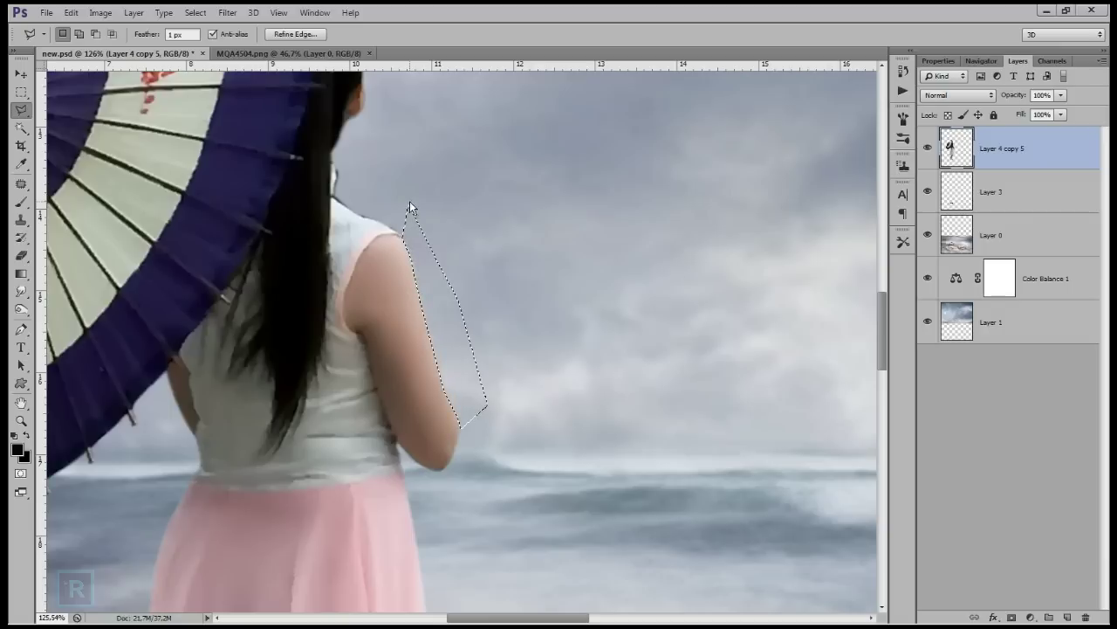
key(ctrl+d)
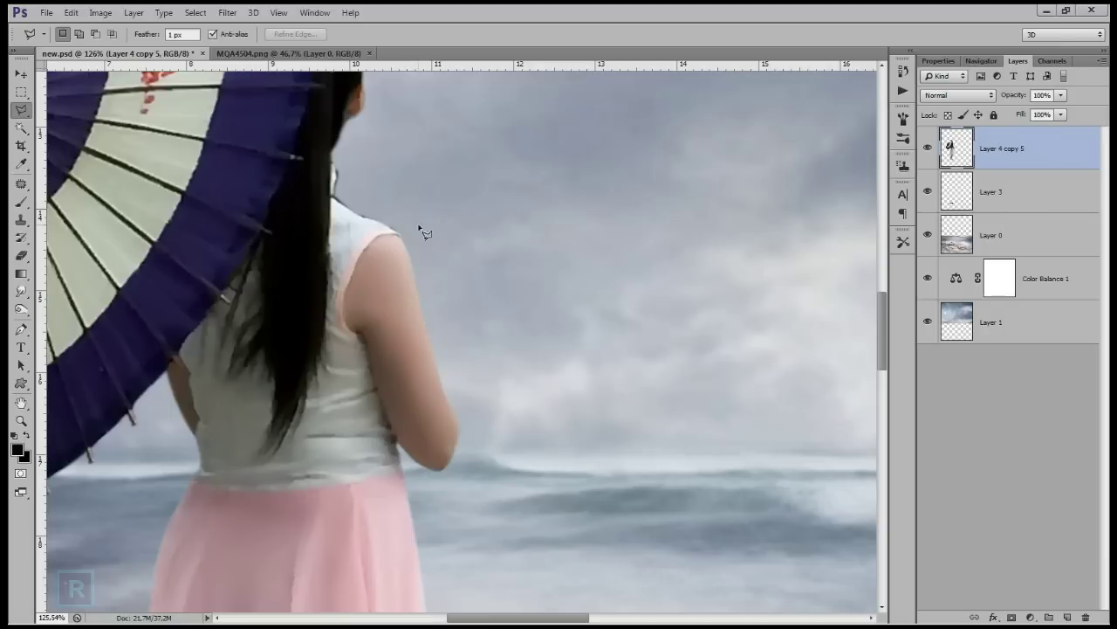
Return to the full-image view and switch to the Dodge tool.
scroll(424, 230, down, 4)
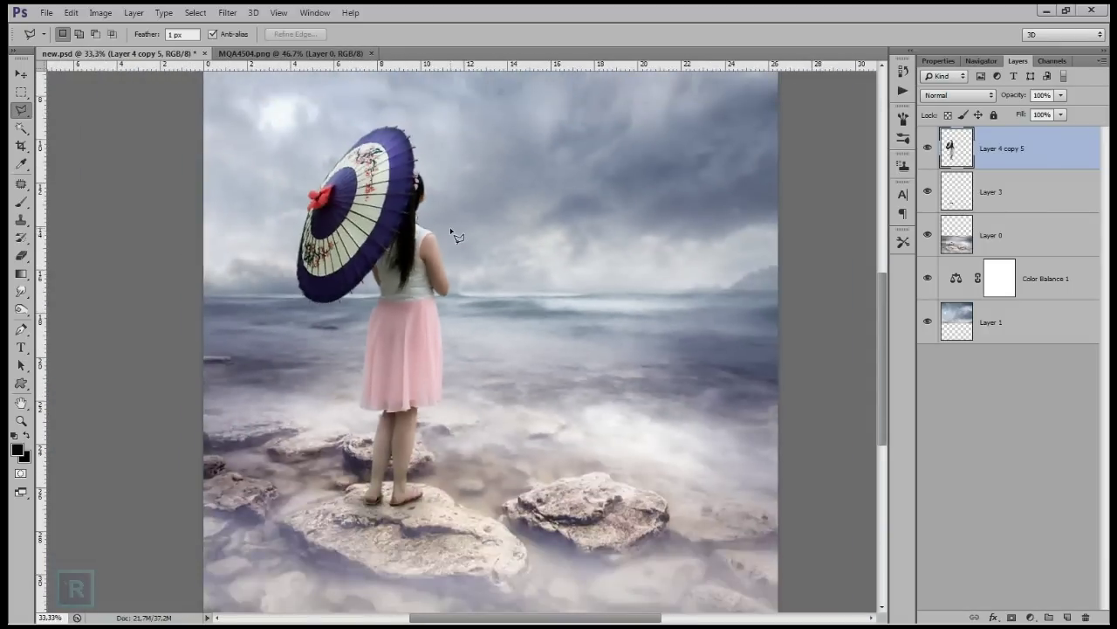
scroll(397, 190, up, 2)
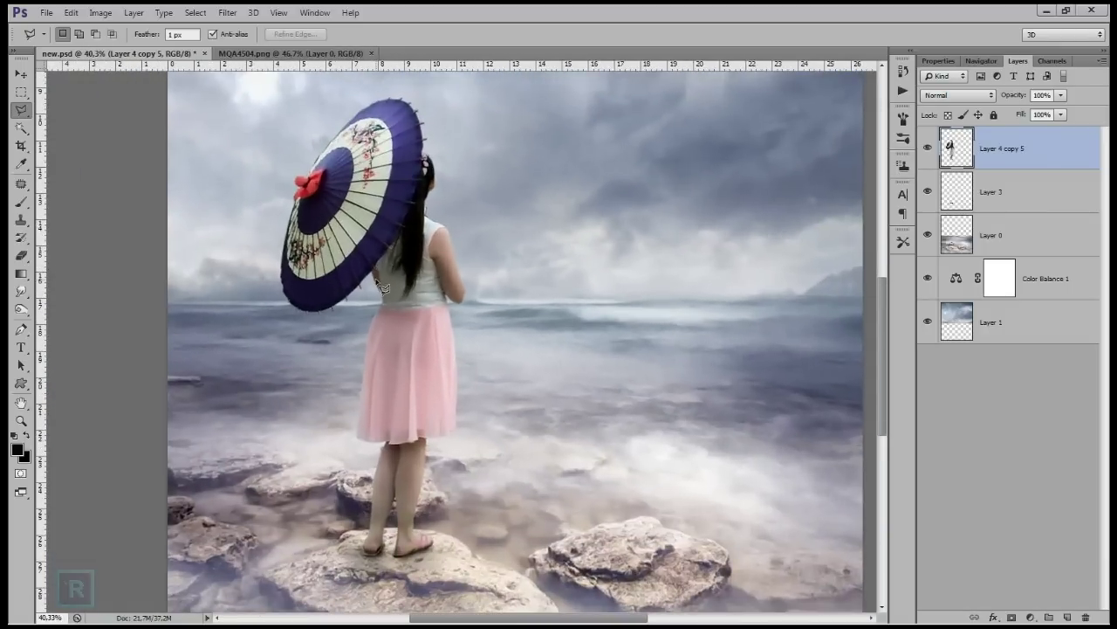
scroll(398, 191, down, 1)
click(21, 311)
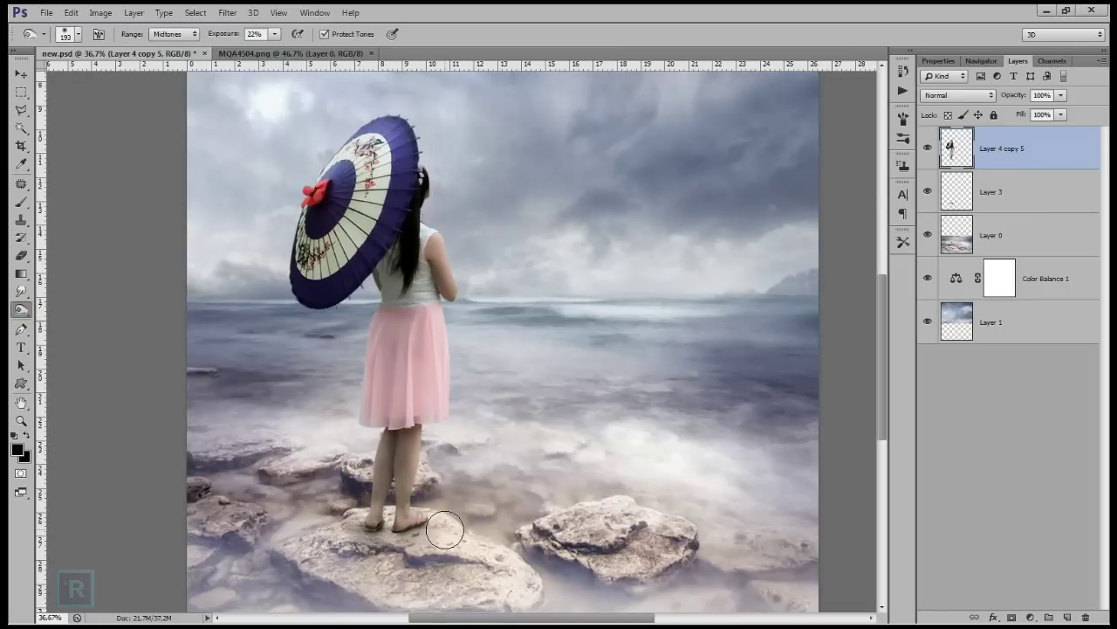
Dodge the girl's legs with a small Midtones brush at about 24% exposure.
scroll(471, 467, up, 1)
scroll(469, 257, up, 1)
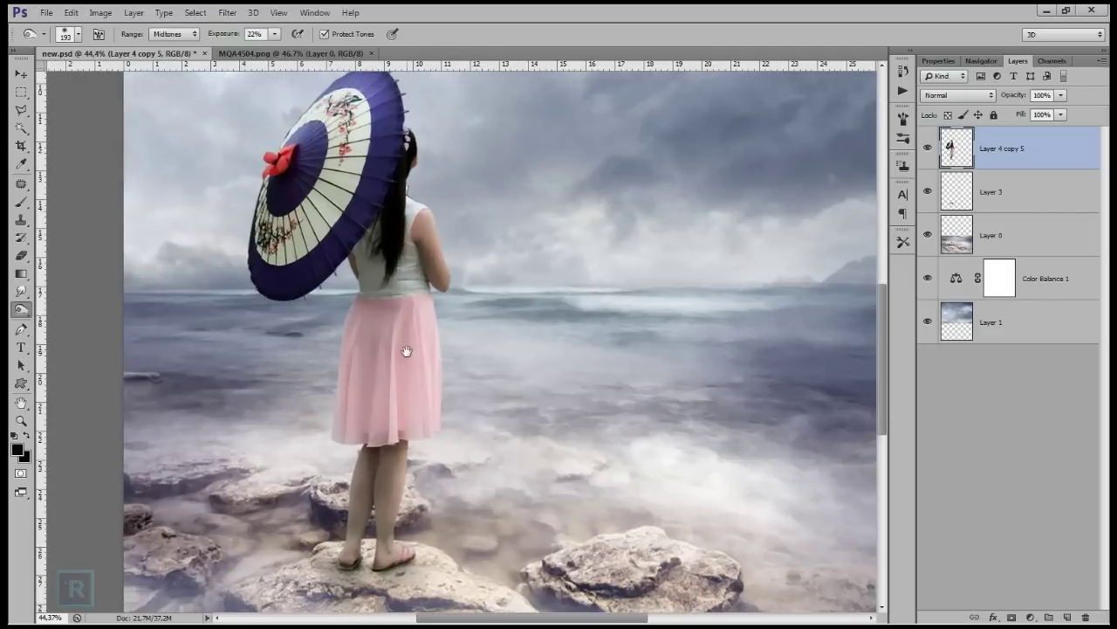
scroll(406, 349, up, 1)
right_click(22, 309)
click(74, 305)
scroll(472, 349, up, 1)
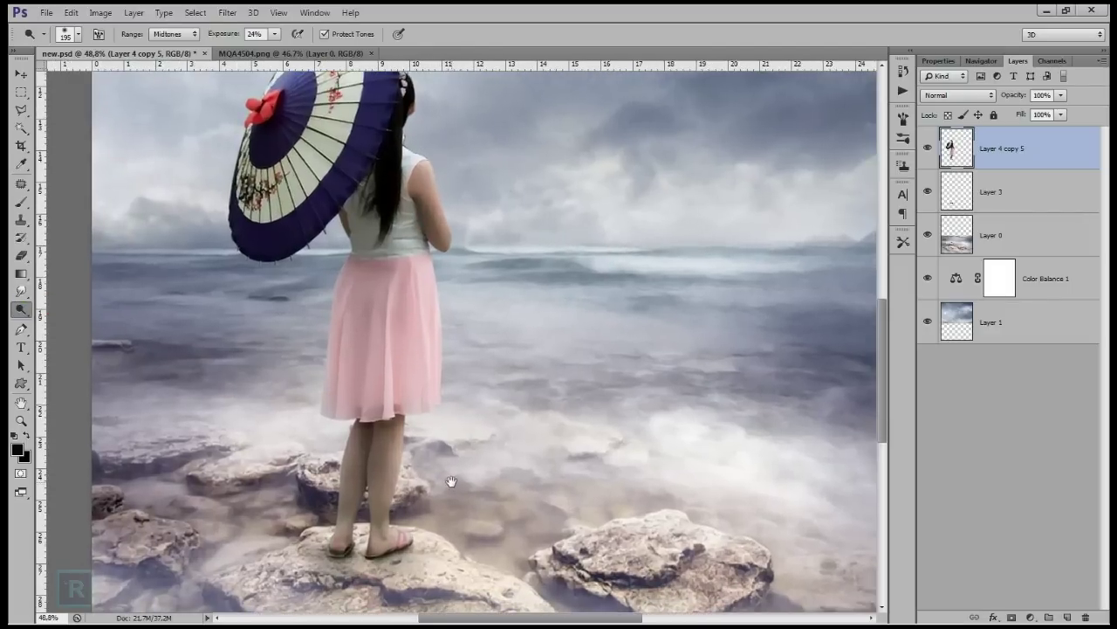
right_click(537, 424)
click(537, 423)
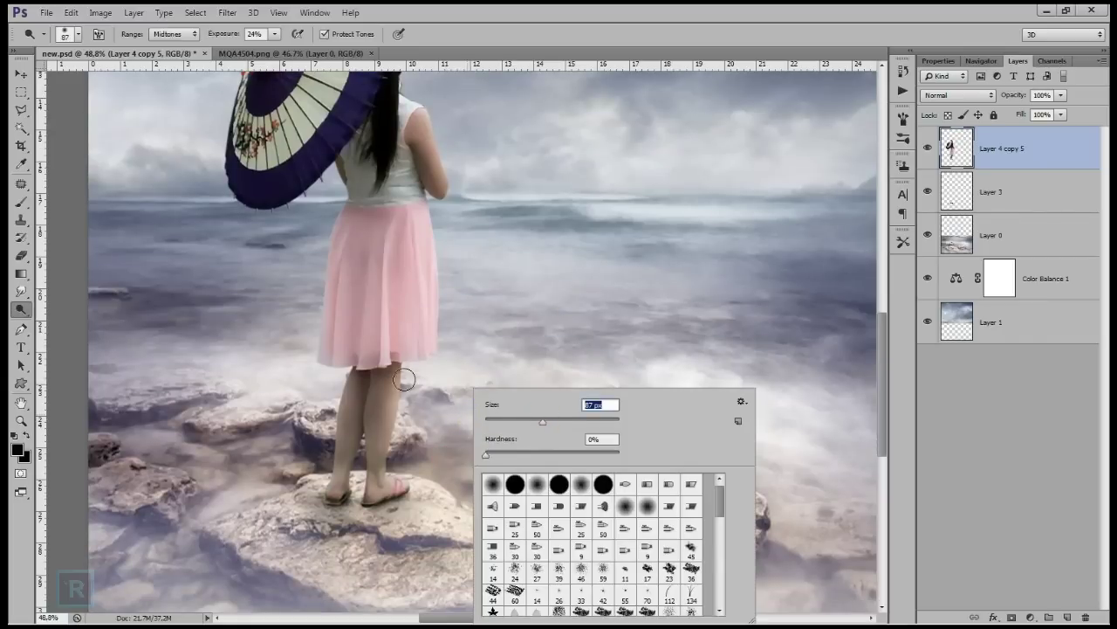
key(Return)
right_click(511, 418)
click(576, 417)
click(374, 465)
drag(374, 446, 382, 375)
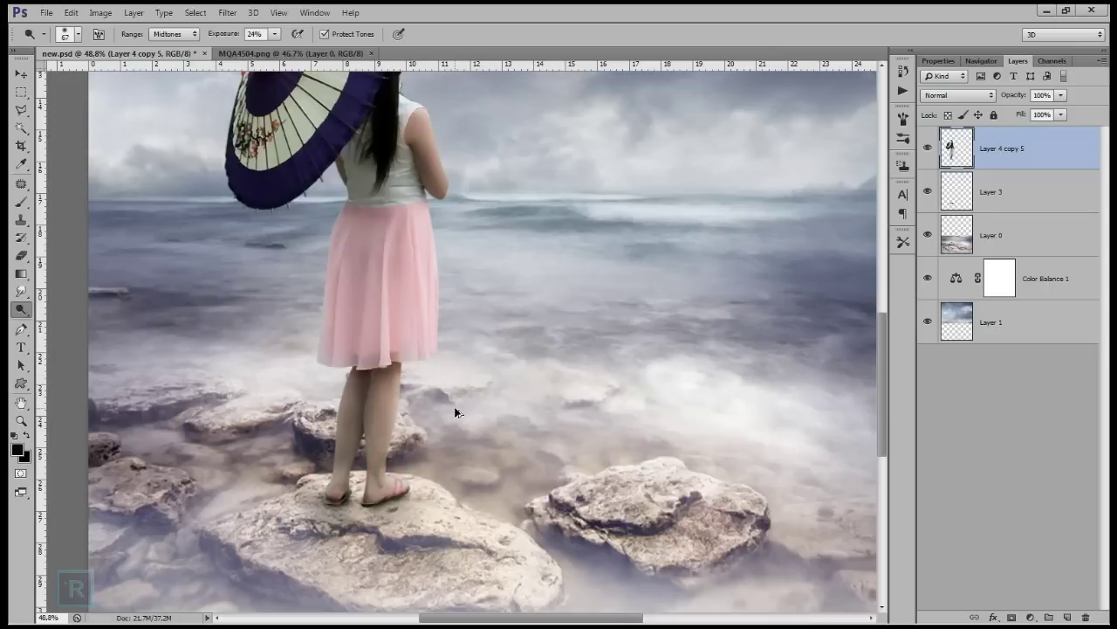
mouse_move(400, 376)
mouse_down()
mouse_move(399, 426)
mouse_move(354, 371)
mouse_move(333, 411)
mouse_up()
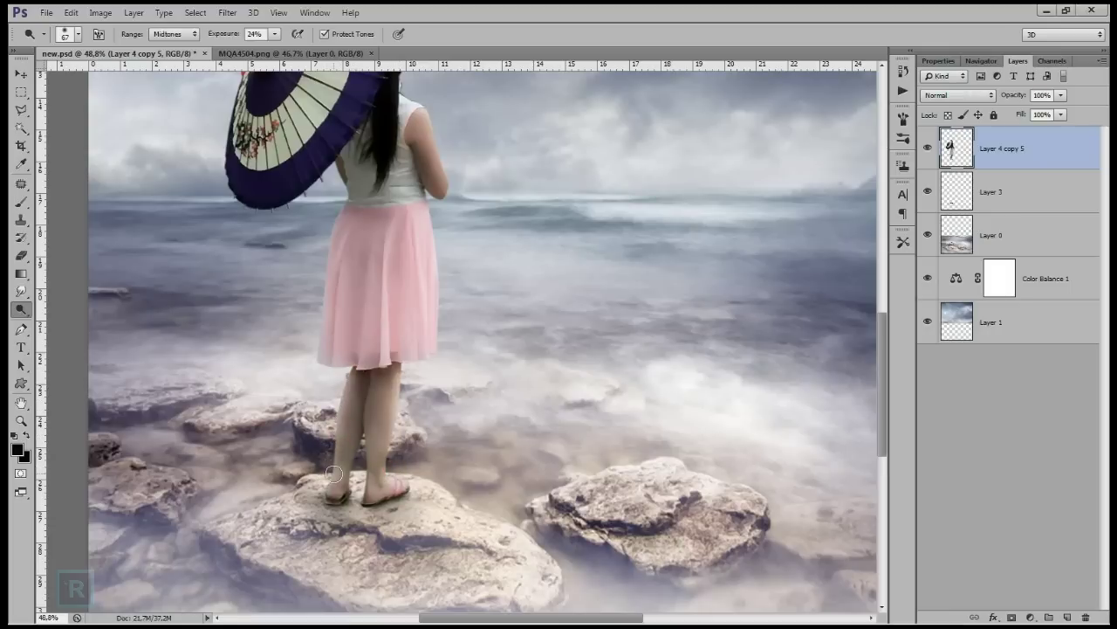
Lighten the girl's arm with the same Dodge brush.
scroll(381, 324, down, 2)
drag(414, 305, 410, 426)
scroll(417, 353, up, 1)
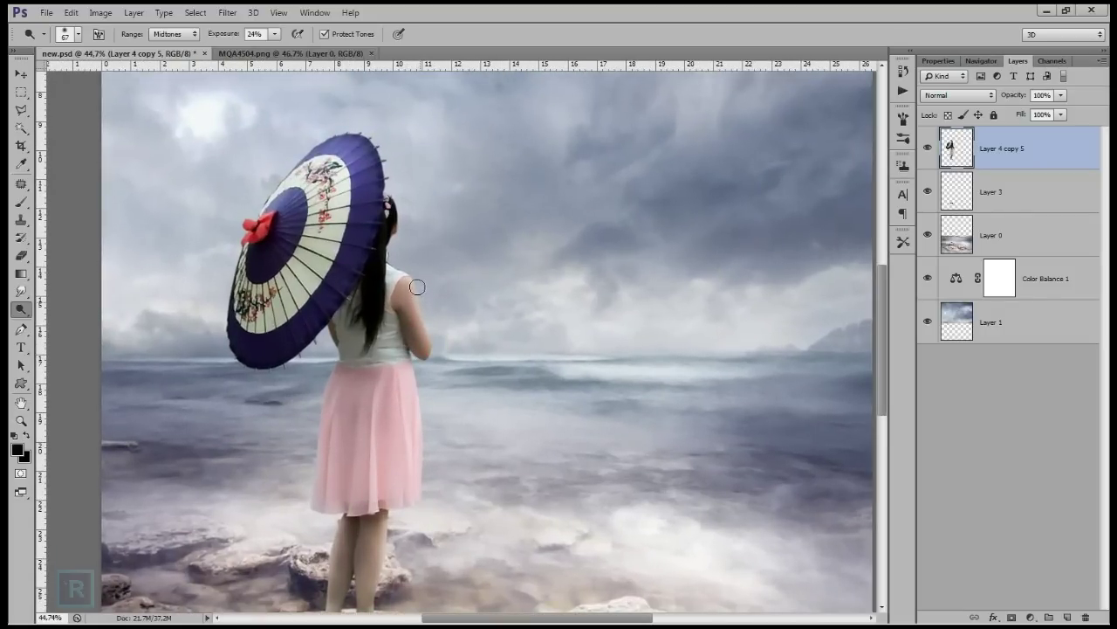
mouse_move(407, 292)
mouse_down()
mouse_move(412, 321)
mouse_move(419, 274)
mouse_up()
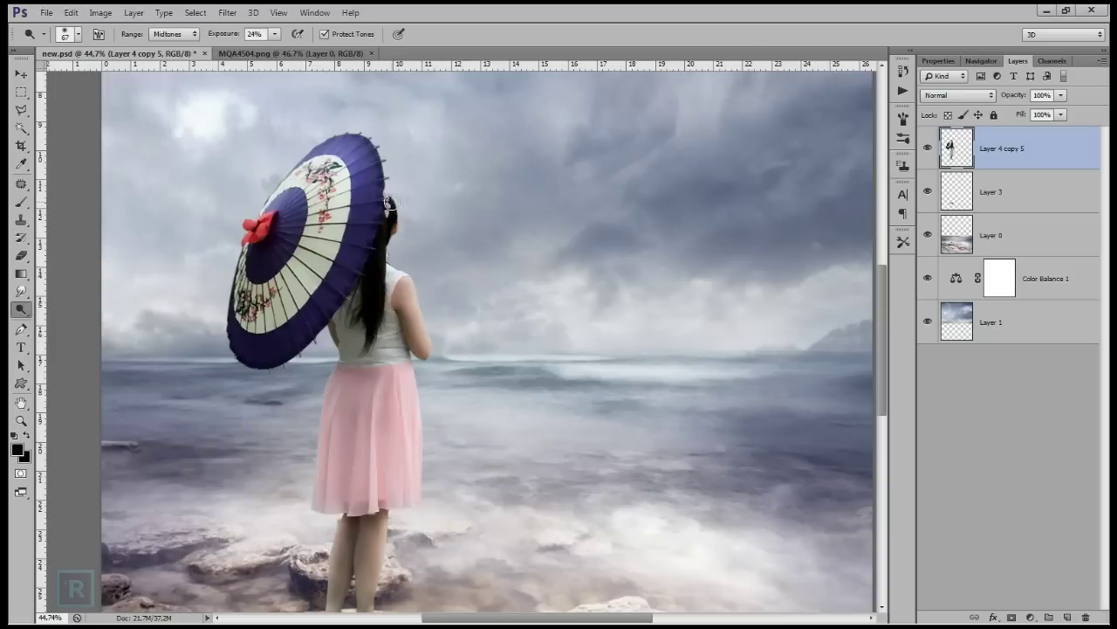
scroll(410, 524, down, 5)
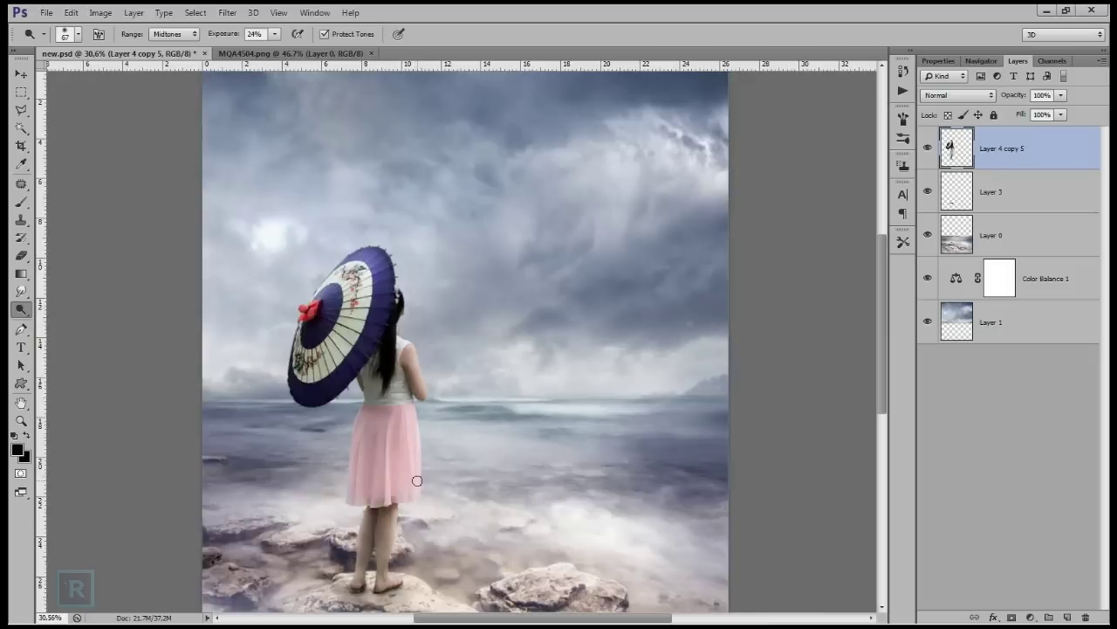
scroll(446, 485, down, 1)
scroll(465, 489, up, 2)
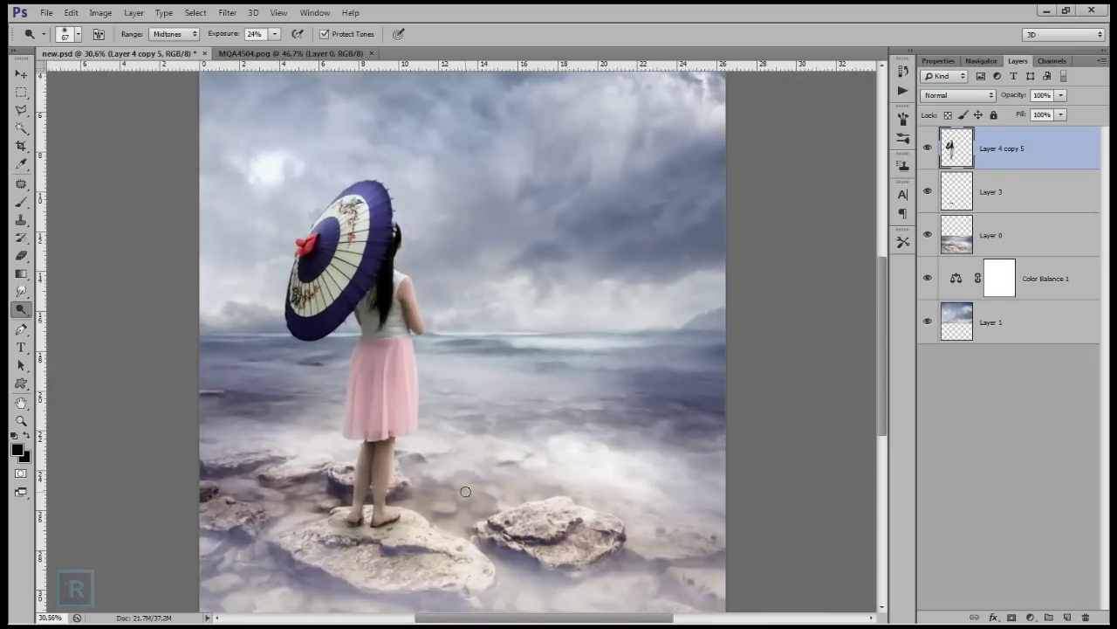
scroll(465, 491, up, 1)
Enlarge the brush and add a new empty Layer 4 at the top of the stack.
right_click(466, 492)
key(Return)
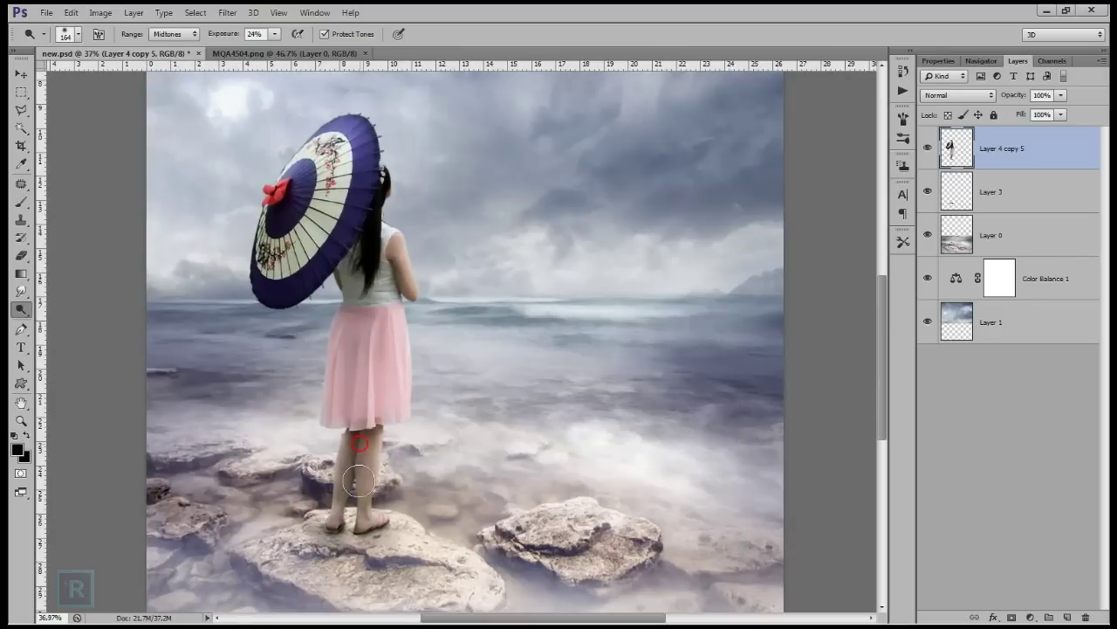
scroll(417, 475, up, 1)
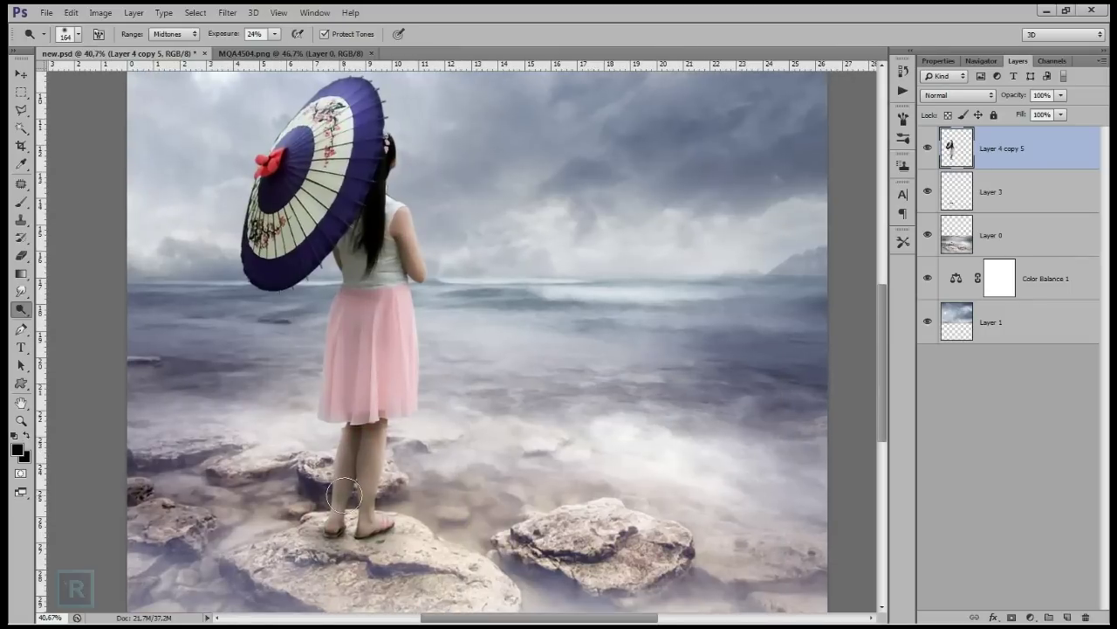
scroll(358, 482, up, 1)
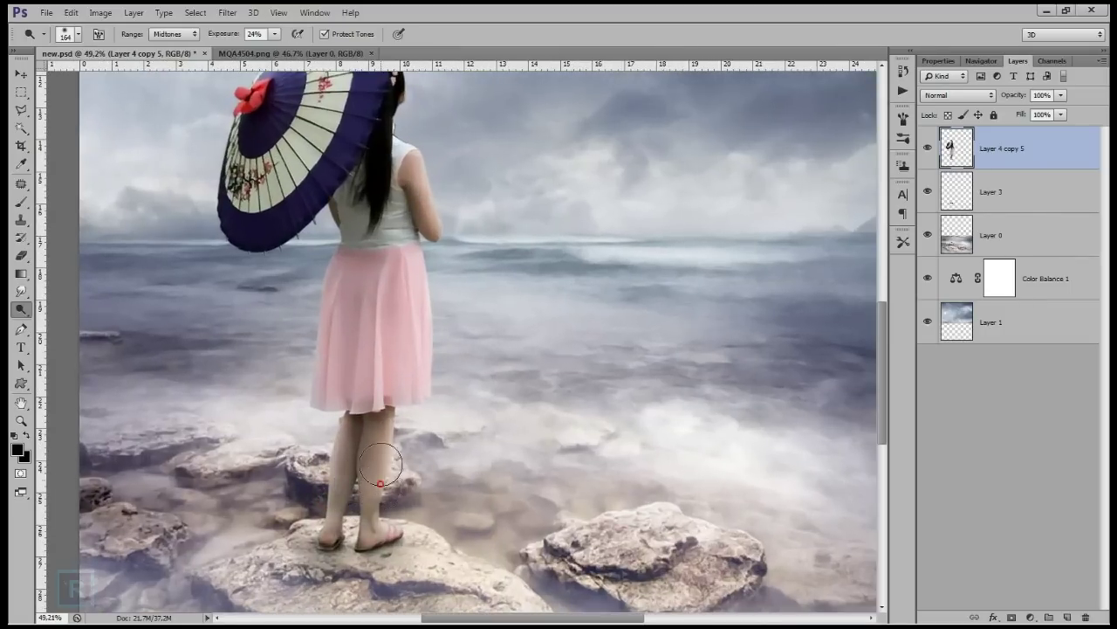
scroll(441, 410, down, 1)
scroll(428, 426, down, 1)
scroll(446, 416, up, 1)
scroll(432, 454, down, 2)
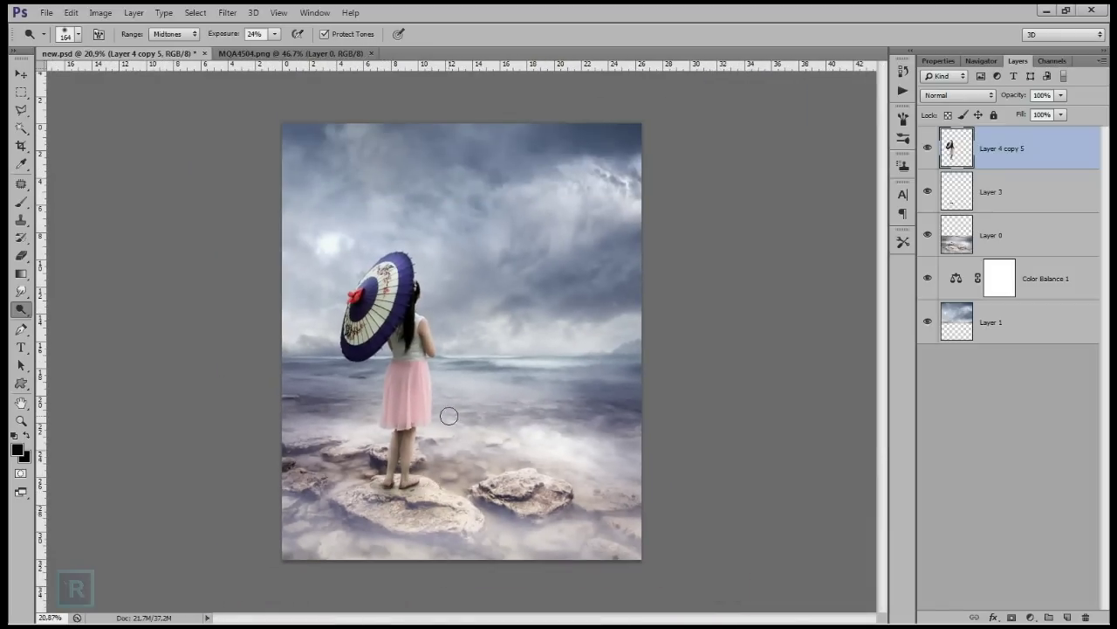
scroll(449, 416, up, 1)
scroll(489, 401, up, 3)
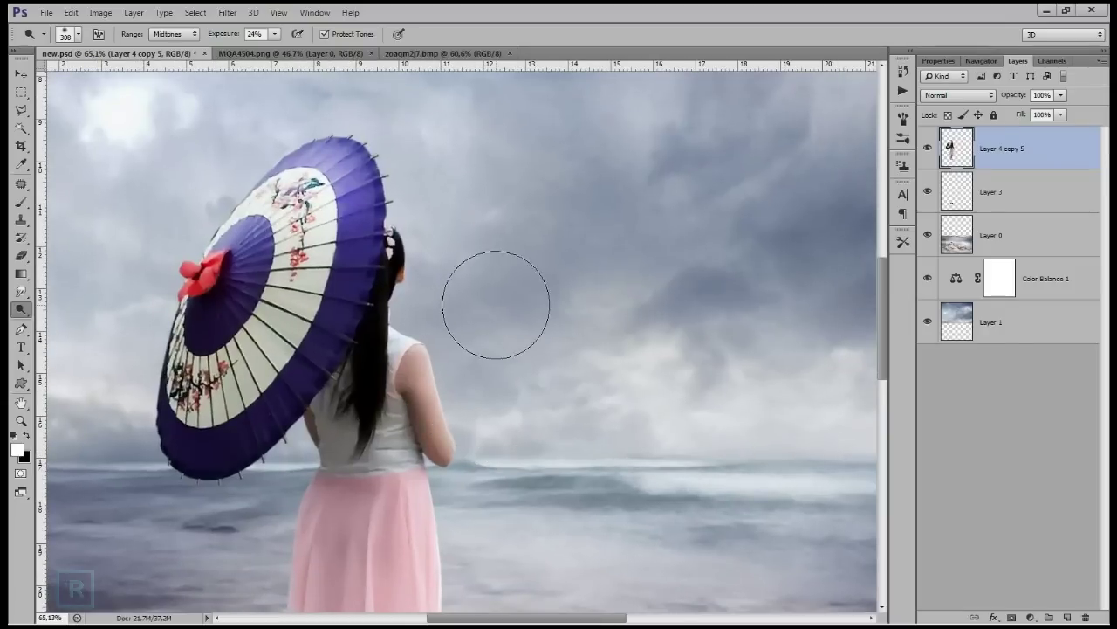
click(1067, 618)
scroll(334, 305, up, 1)
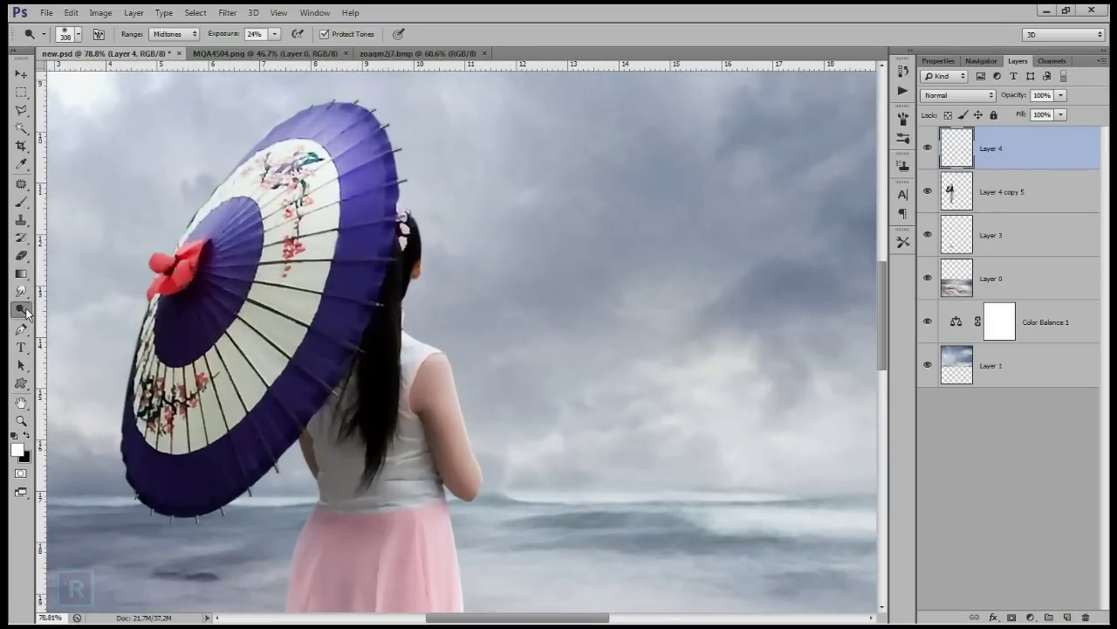
Set the foreground colour to a warm light orange.
key(i)
click(16, 449)
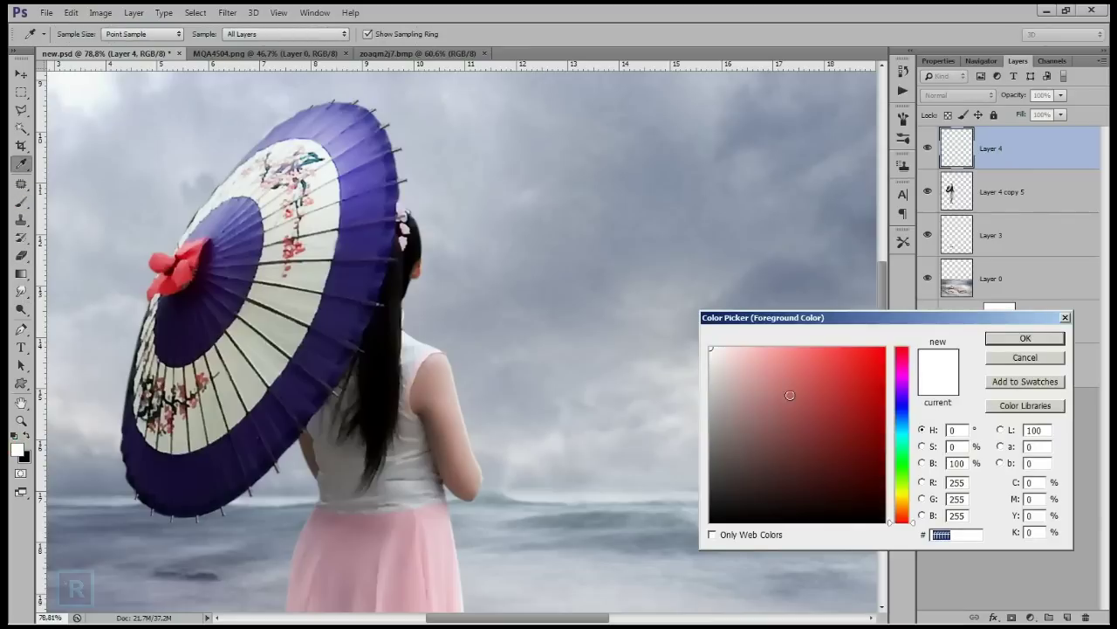
click(902, 506)
drag(836, 386, 820, 361)
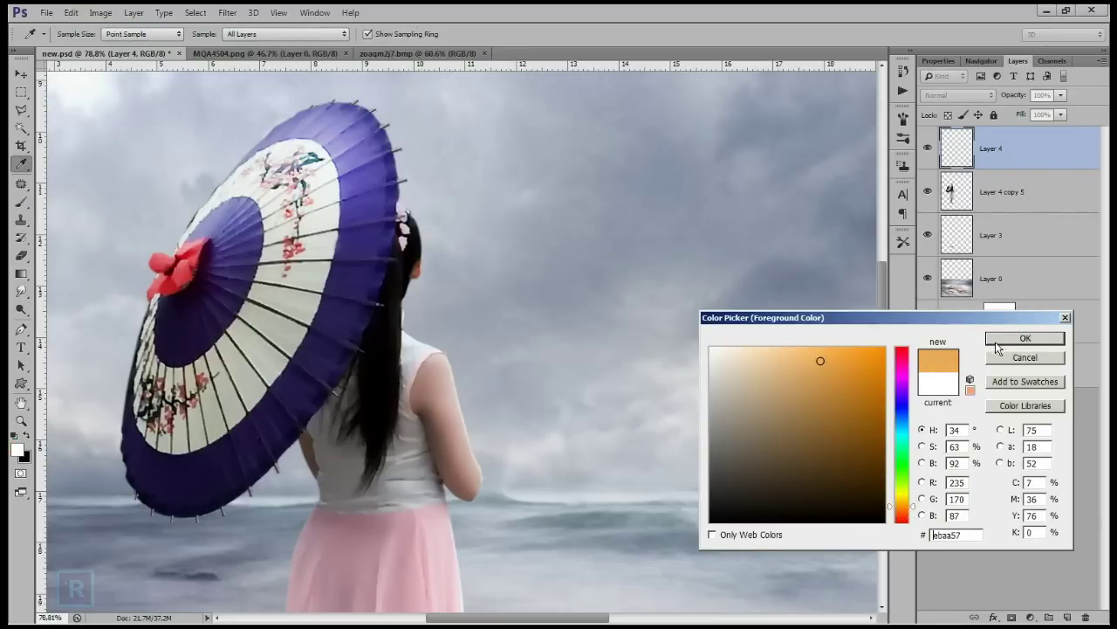
click(1000, 338)
Pick the scattered 200 hair-like brush tip, make it smaller, and raise opacity to full.
key(b)
right_click(422, 286)
scroll(548, 471, down, 1)
scroll(548, 472, down, 1)
scroll(548, 472, down, 1)
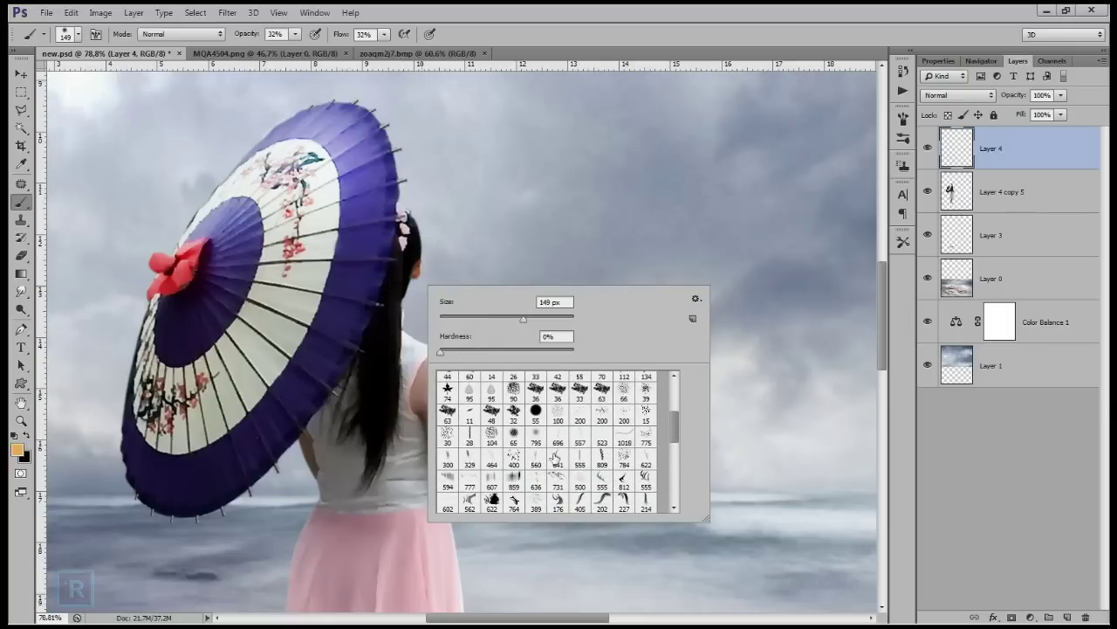
click(585, 414)
drag(542, 318, 502, 317)
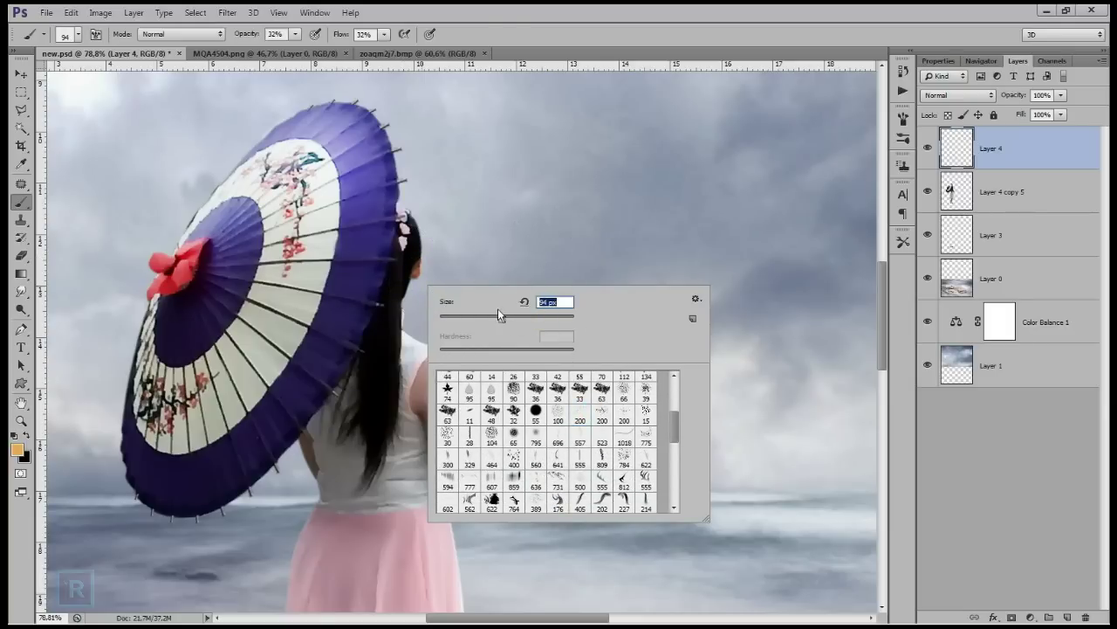
text(67)
key(Return)
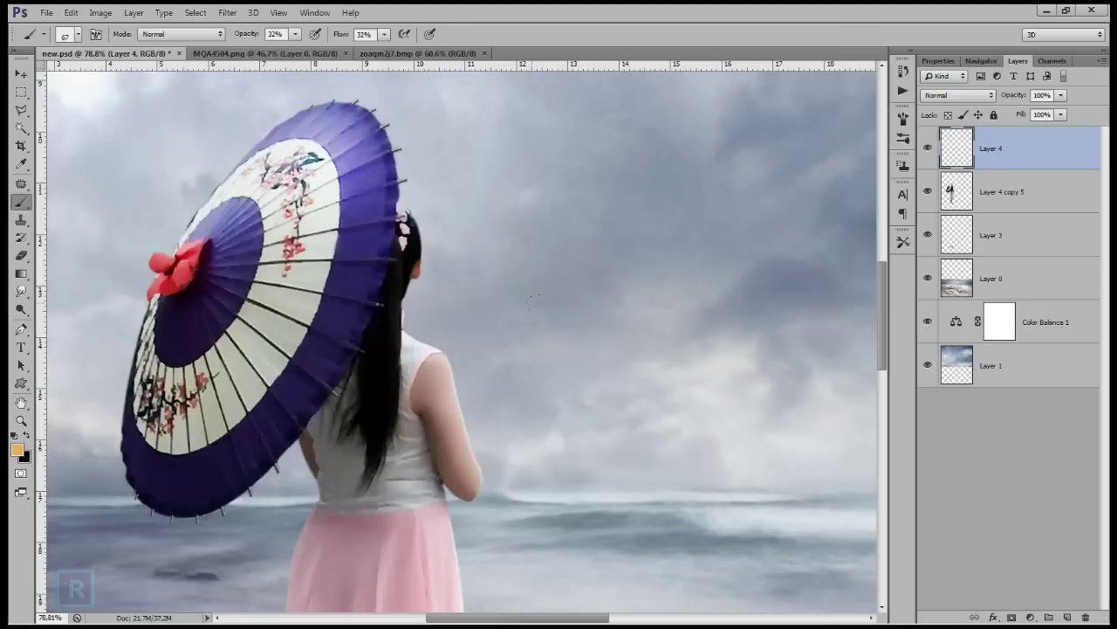
drag(295, 34, 456, 58)
click(385, 35)
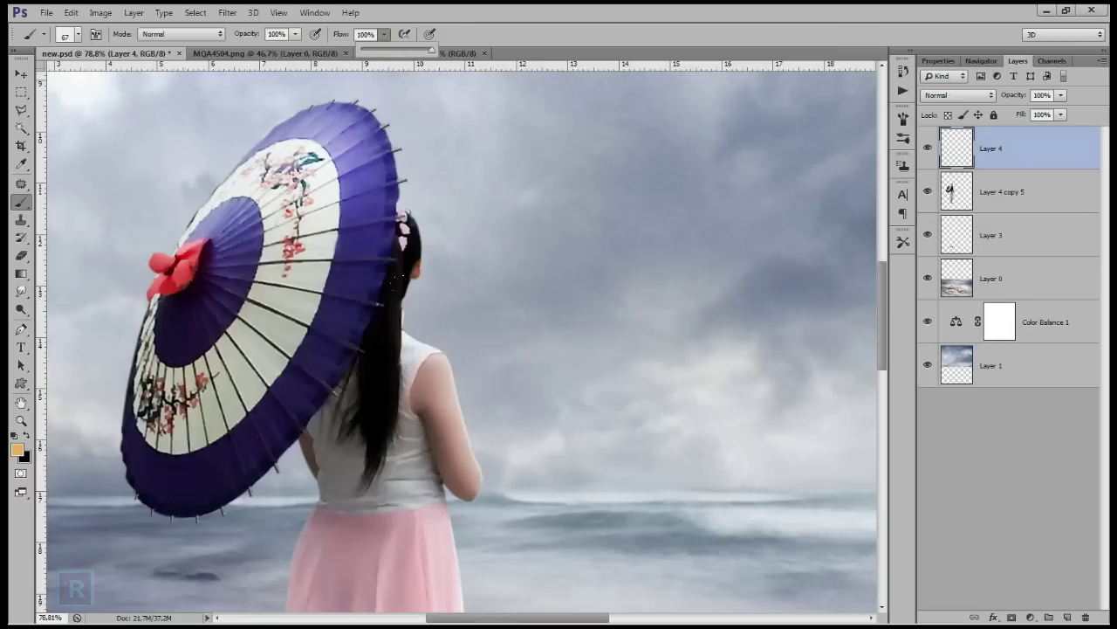
Test-paint golden strands down the hair, undoing each one.
drag(393, 276, 389, 367)
key(ctrl+z)
right_click(506, 260)
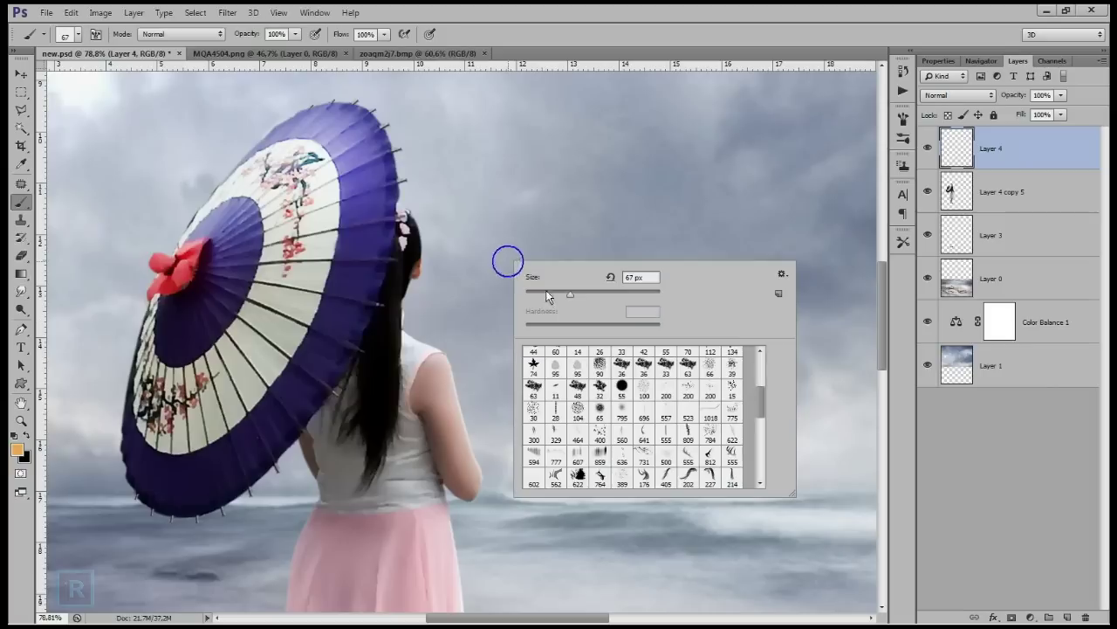
click(377, 271)
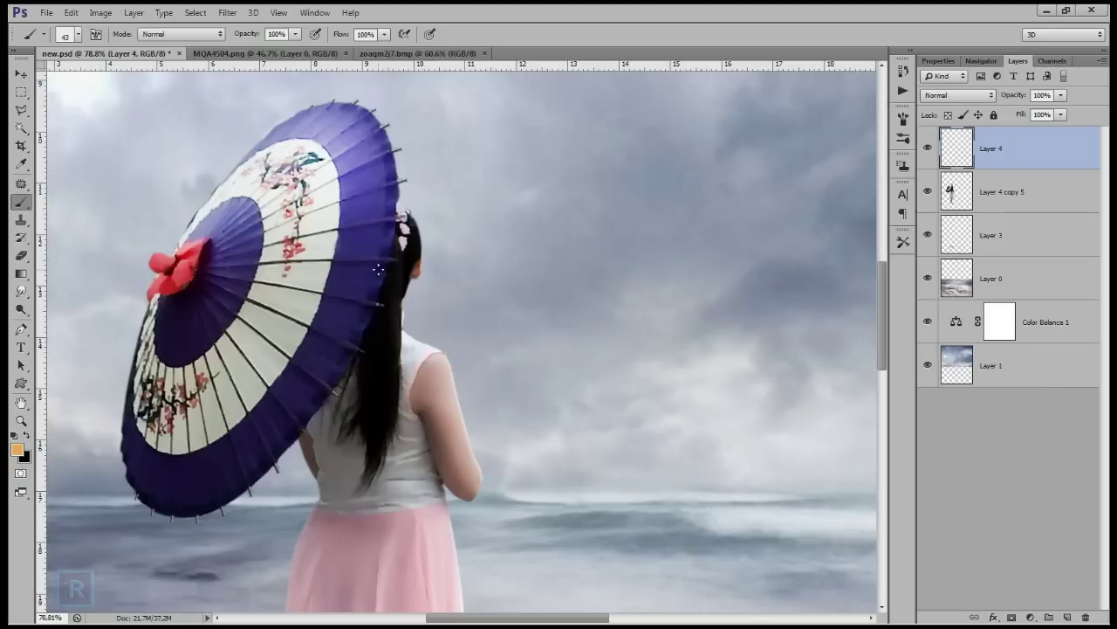
drag(378, 267, 383, 314)
key(ctrl+z)
scroll(428, 305, up, 2)
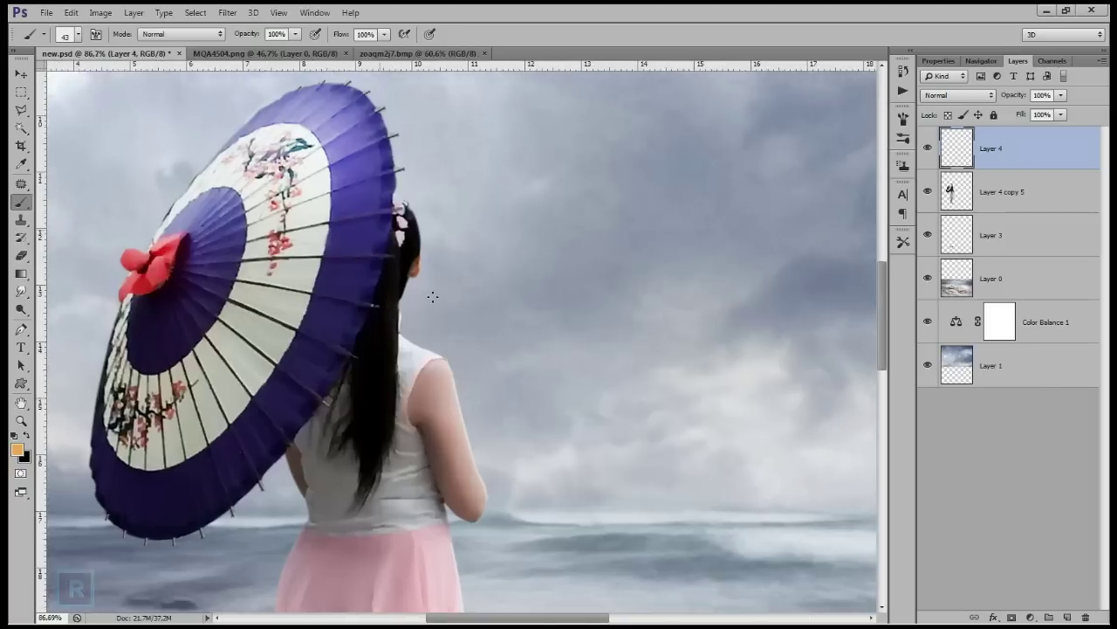
Rotate the brush tip angle to -87° in the Brush panel, then close it.
click(904, 119)
drag(871, 288, 857, 319)
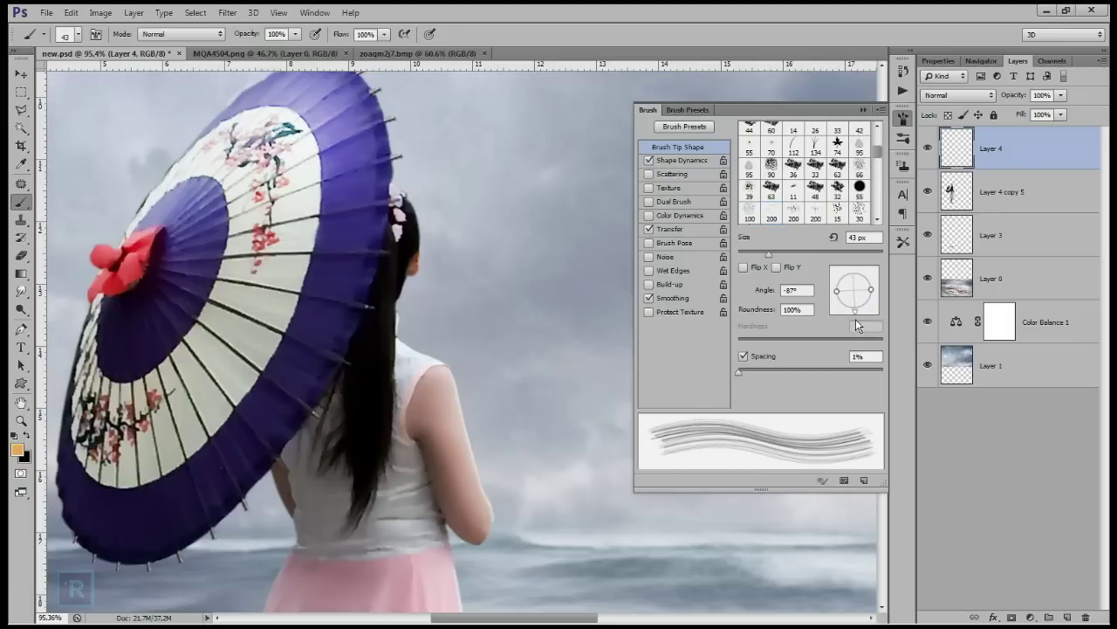
click(861, 110)
click(20, 329)
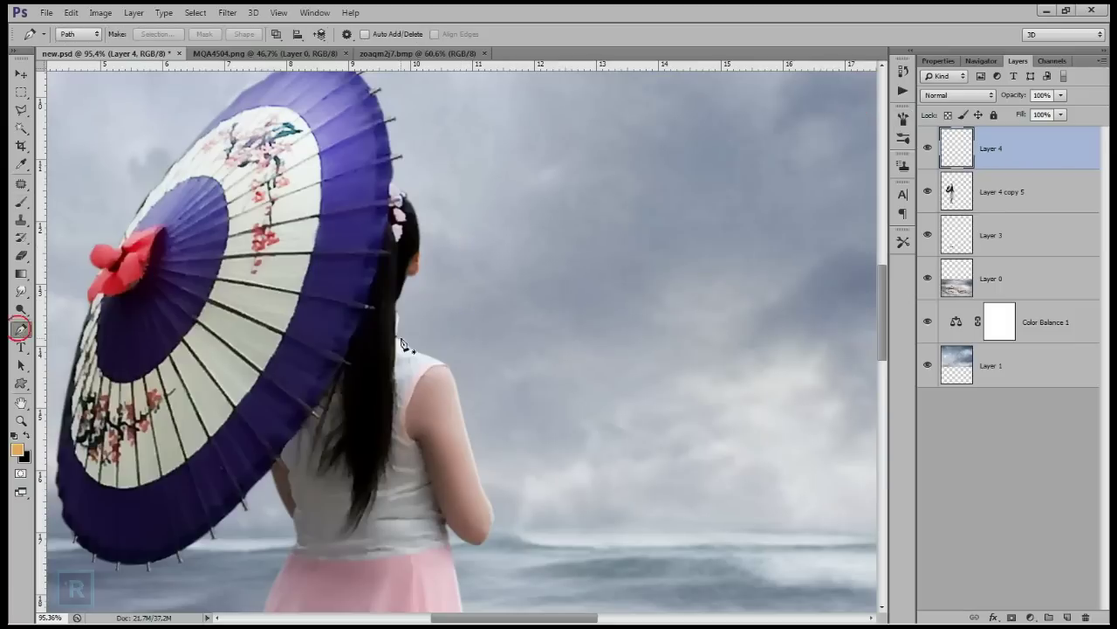
Draw a curved Pen path down the girl's hair and stroke it with the brush.
scroll(398, 359, up, 1)
click(393, 238)
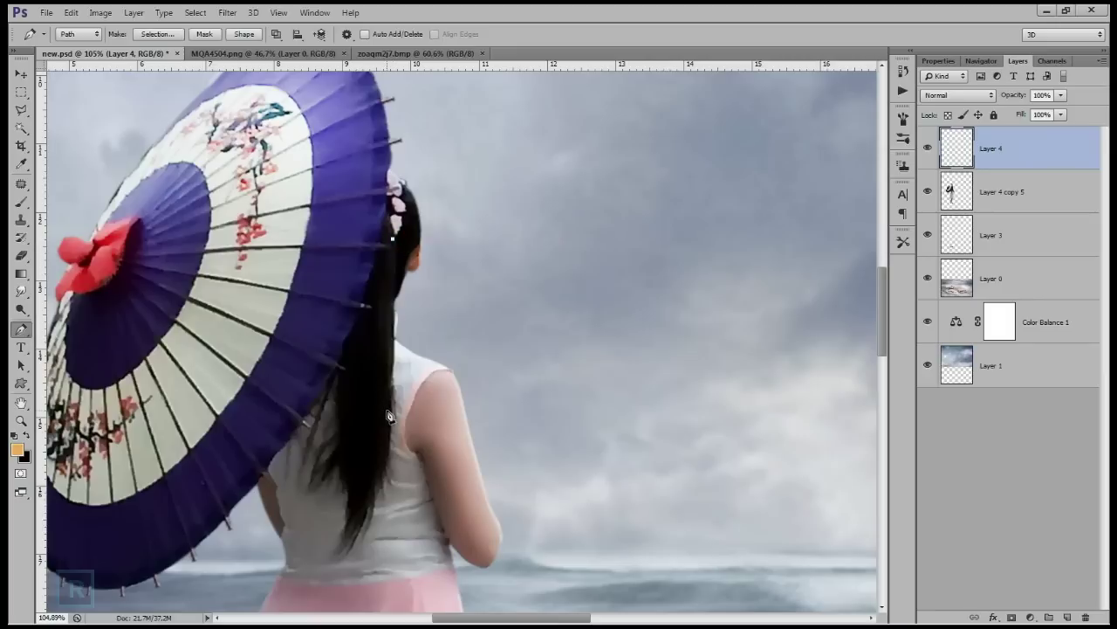
drag(386, 434, 375, 509)
click(360, 529)
right_click(362, 532)
click(407, 346)
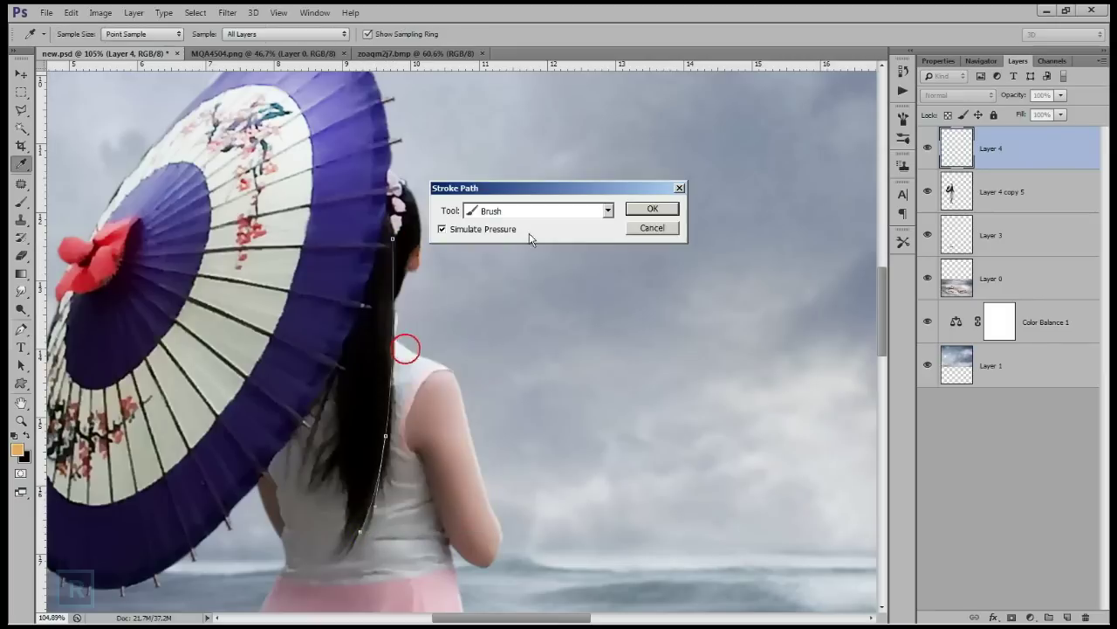
click(646, 209)
key(Return)
scroll(549, 262, up, 1)
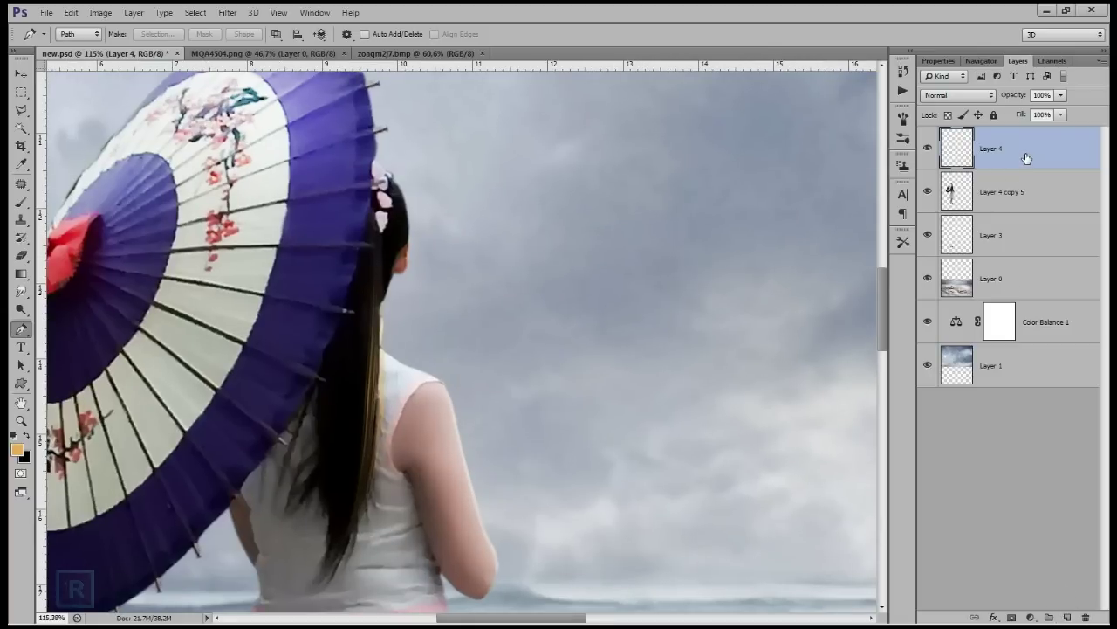
Duplicate the strand layer, shift the copy slightly left, and lower its opacity.
key(ctrl+j)
key(ctrl+t)
drag(378, 361, 366, 363)
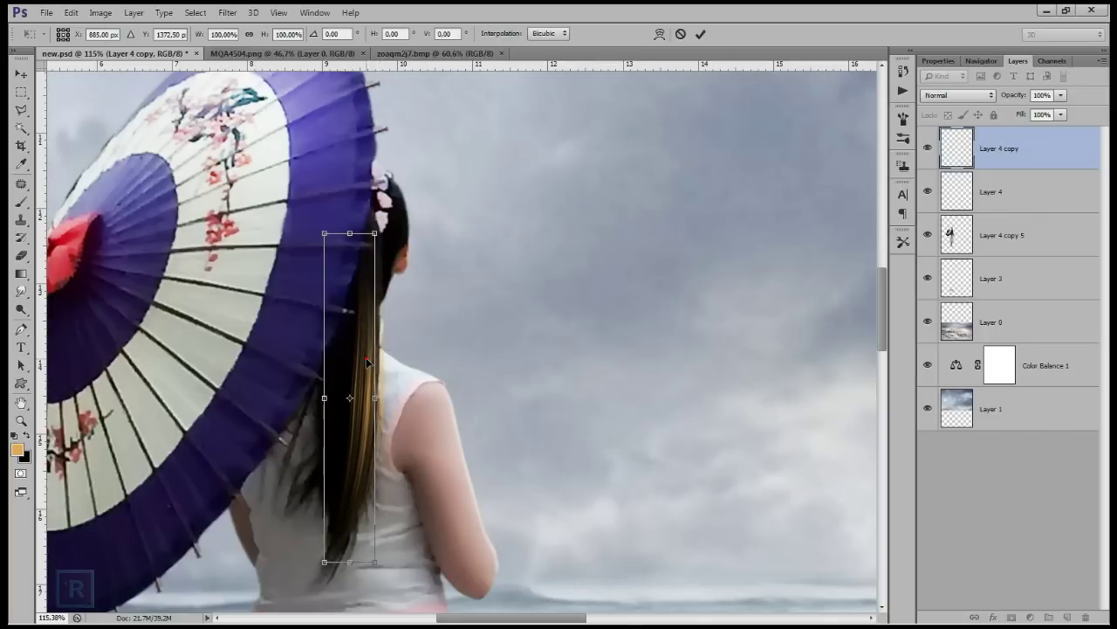
key(Return)
key(p)
click(1061, 95)
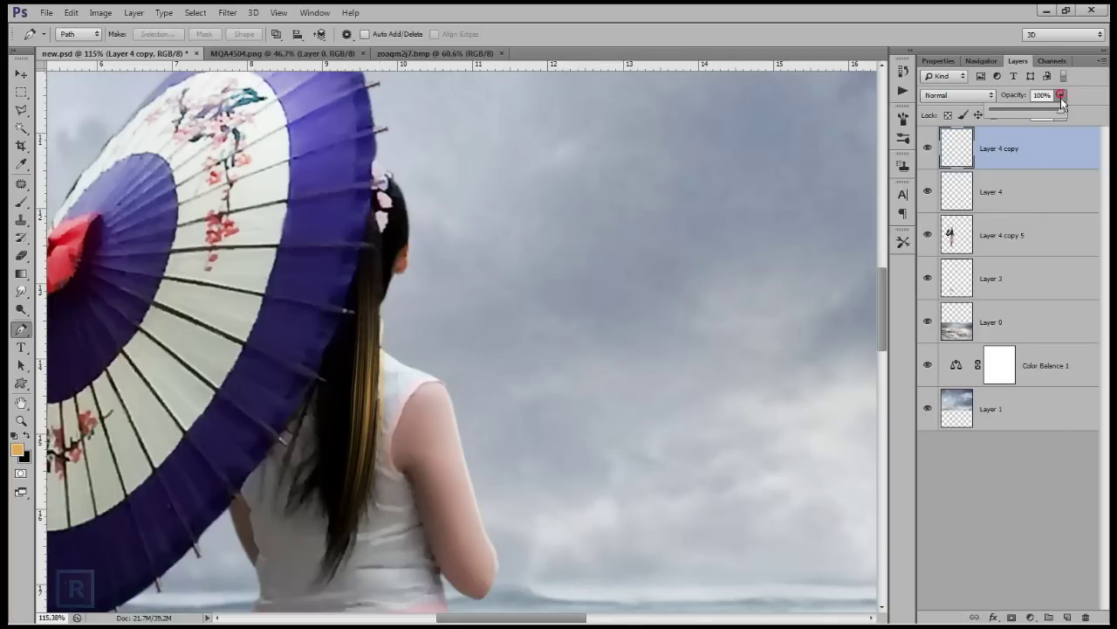
drag(1042, 111, 1039, 112)
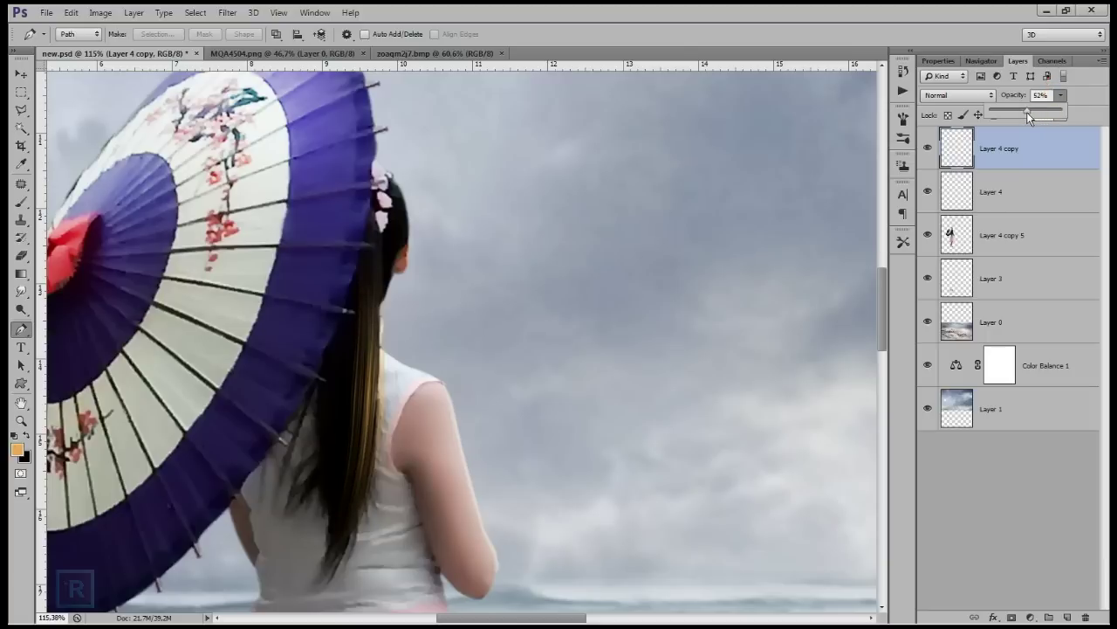
Make a second strand copy, move it further left, and fade it to about 26%.
drag(1072, 162, 1068, 614)
key(ctrl+t)
mouse_move(358, 380)
mouse_down()
mouse_move(345, 379)
mouse_move(341, 418)
mouse_up()
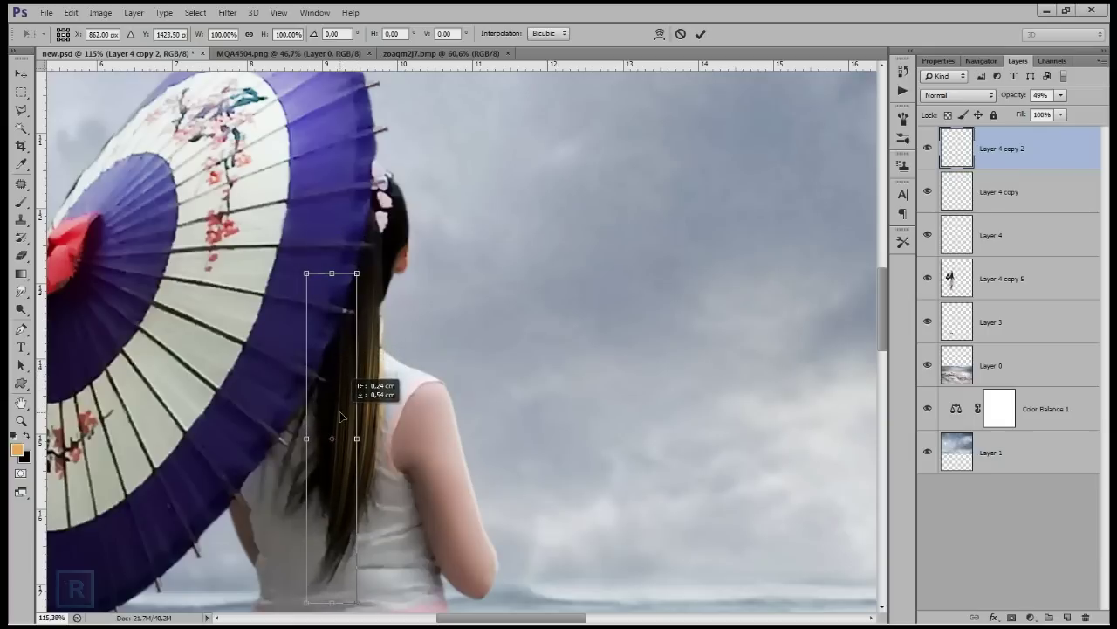
key(Return)
key(p)
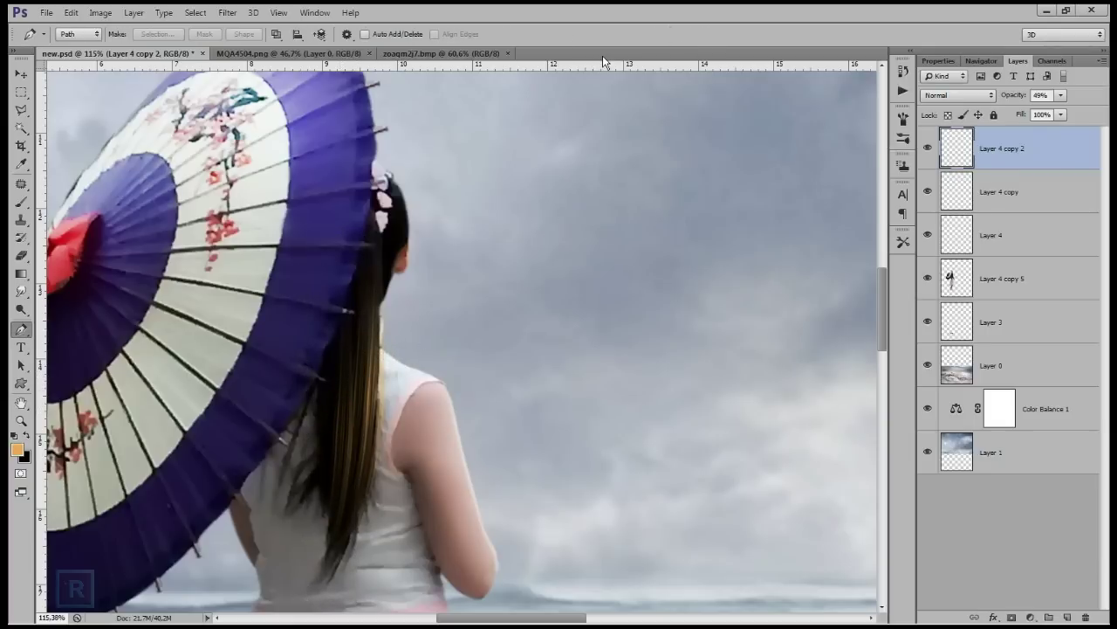
click(1061, 96)
drag(1055, 110, 1045, 112)
Fit the whole image in view and add a new empty Layer 5.
key(ctrl+0)
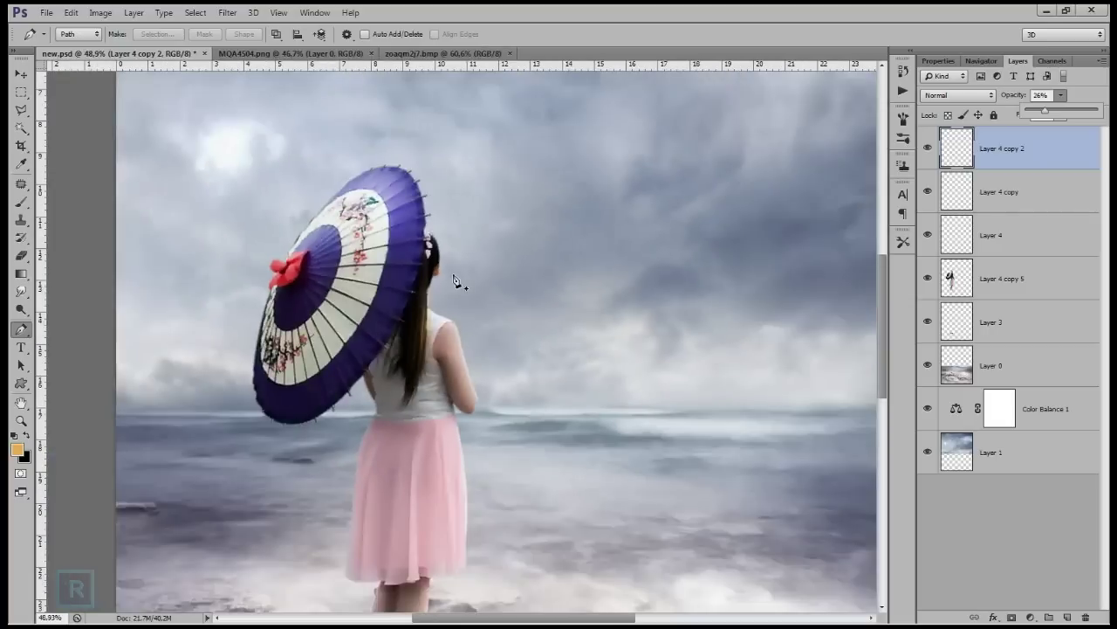
scroll(454, 280, up, 1)
scroll(454, 281, up, 1)
scroll(454, 284, up, 1)
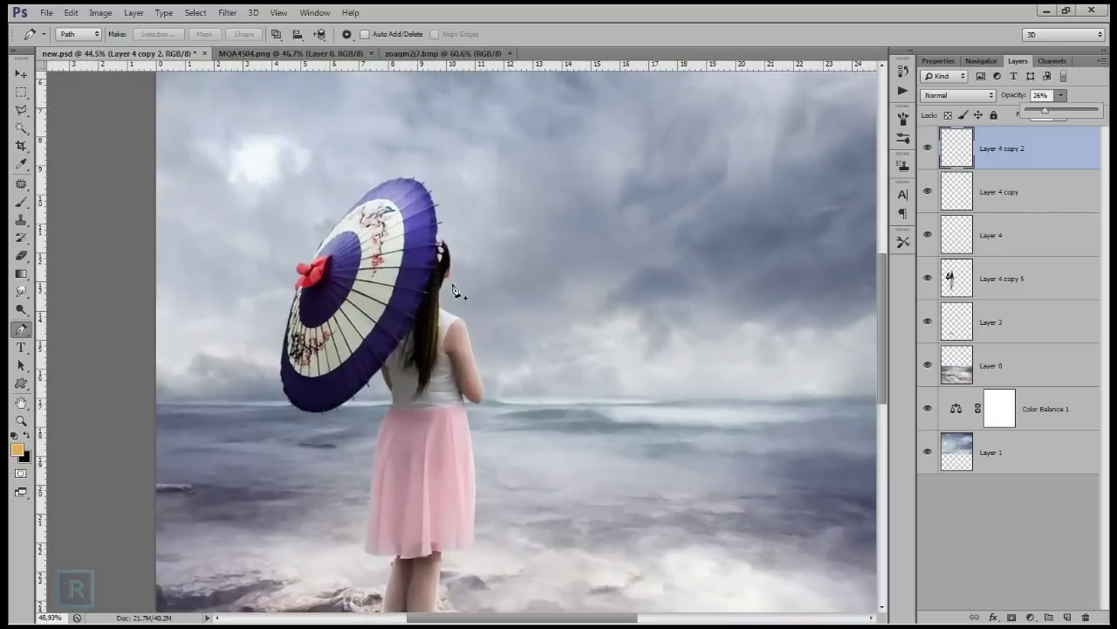
scroll(454, 293, up, 3)
scroll(452, 297, up, 1)
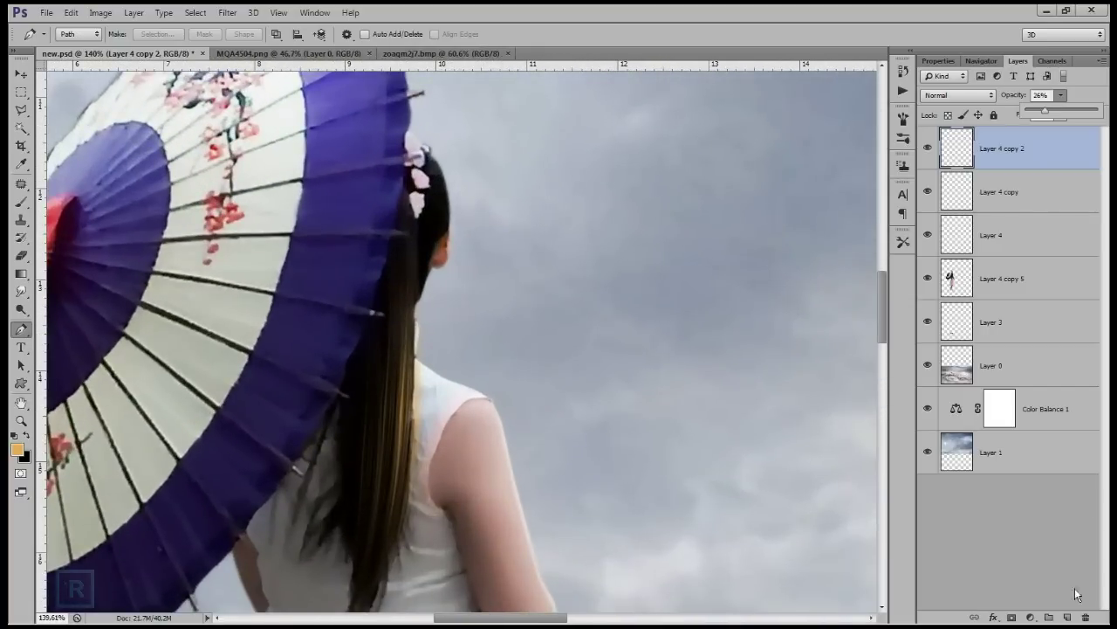
click(1066, 617)
scroll(450, 223, up, 1)
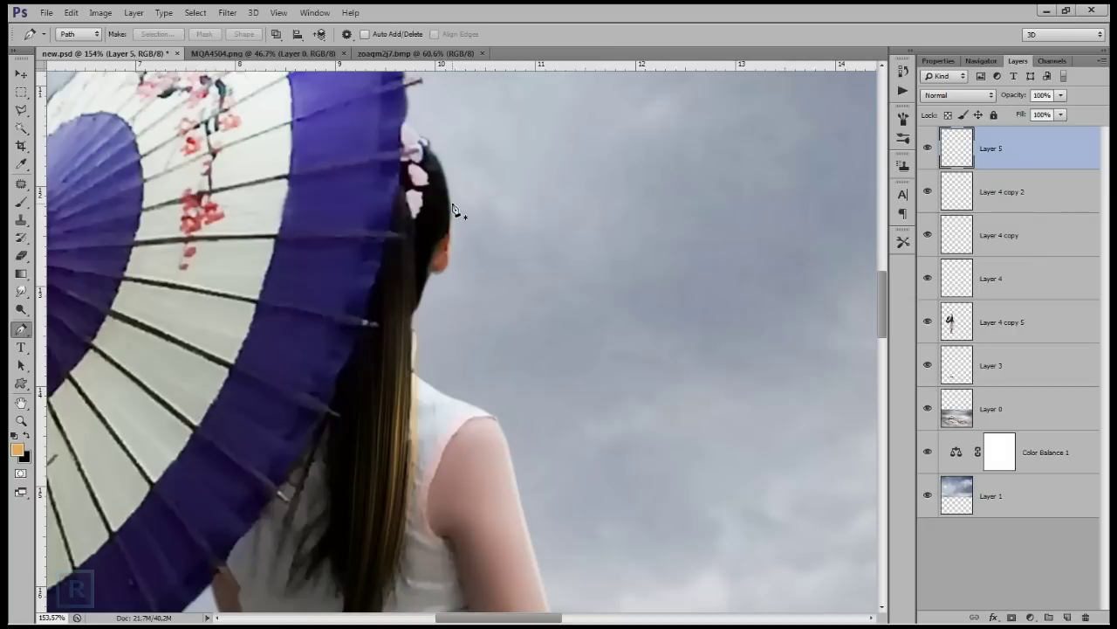
Pen a short curved path from the top of the hair and stroke it as a strand.
click(429, 154)
drag(429, 283, 378, 370)
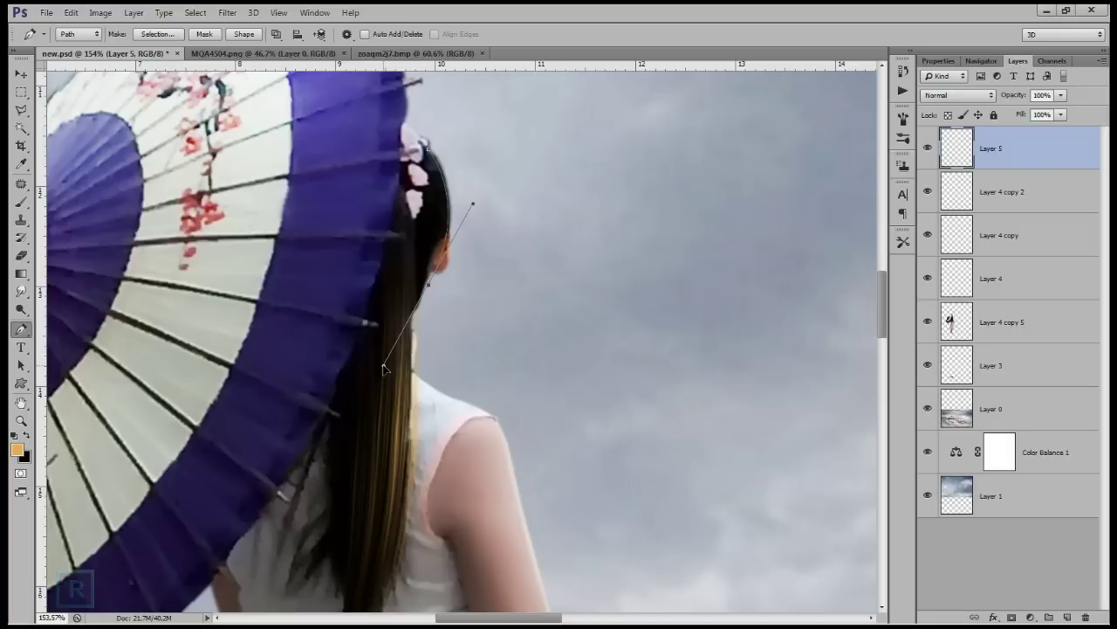
drag(428, 289, 427, 278)
right_click(429, 277)
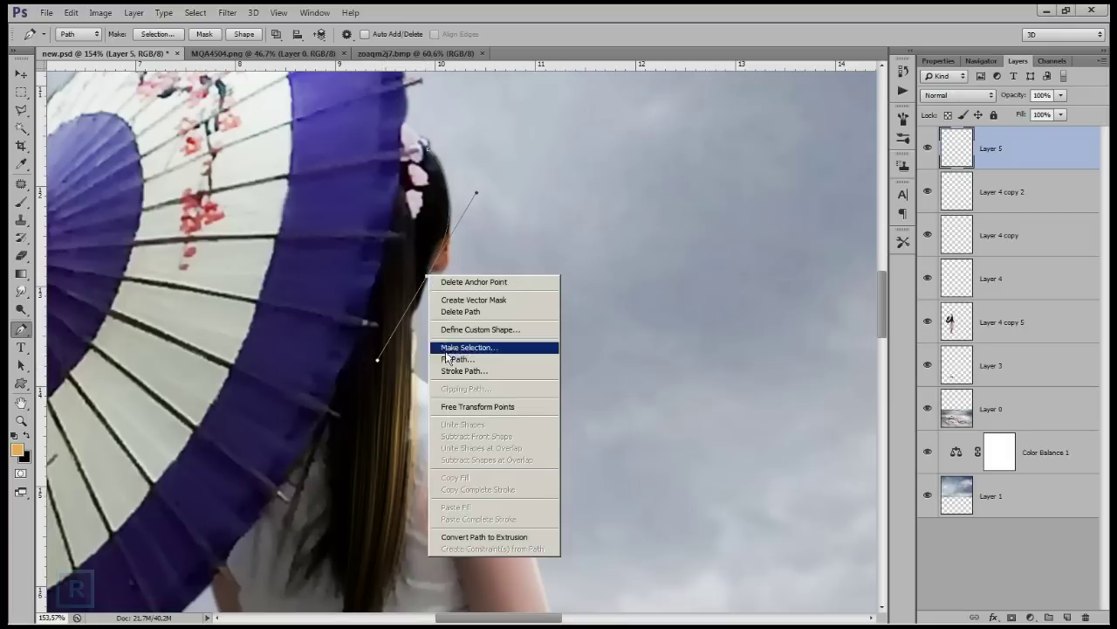
click(449, 373)
click(653, 210)
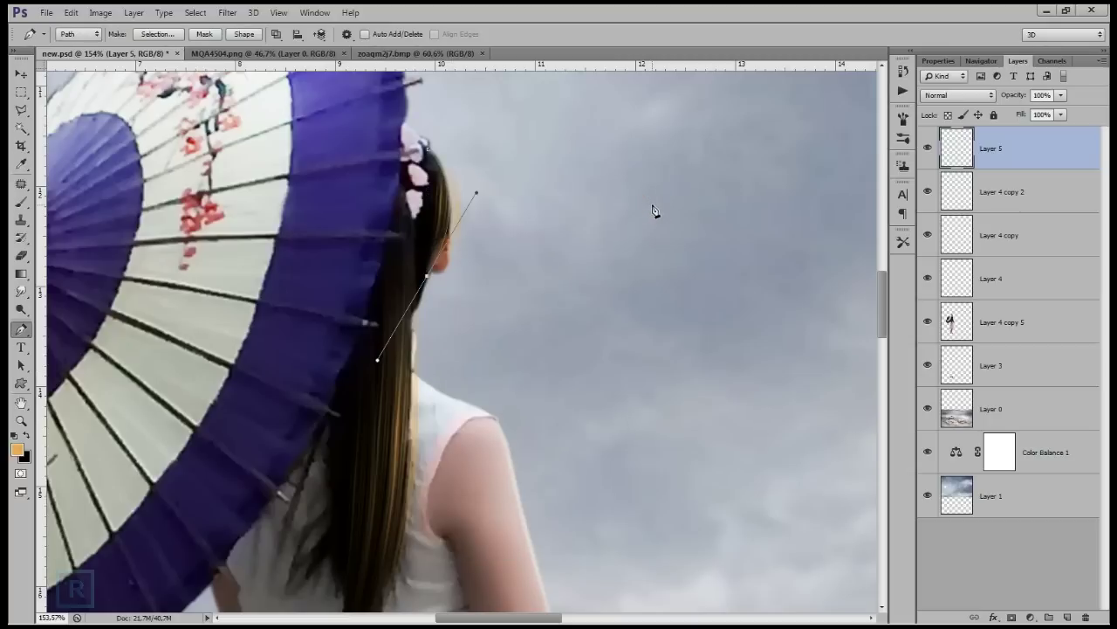
key(Escape)
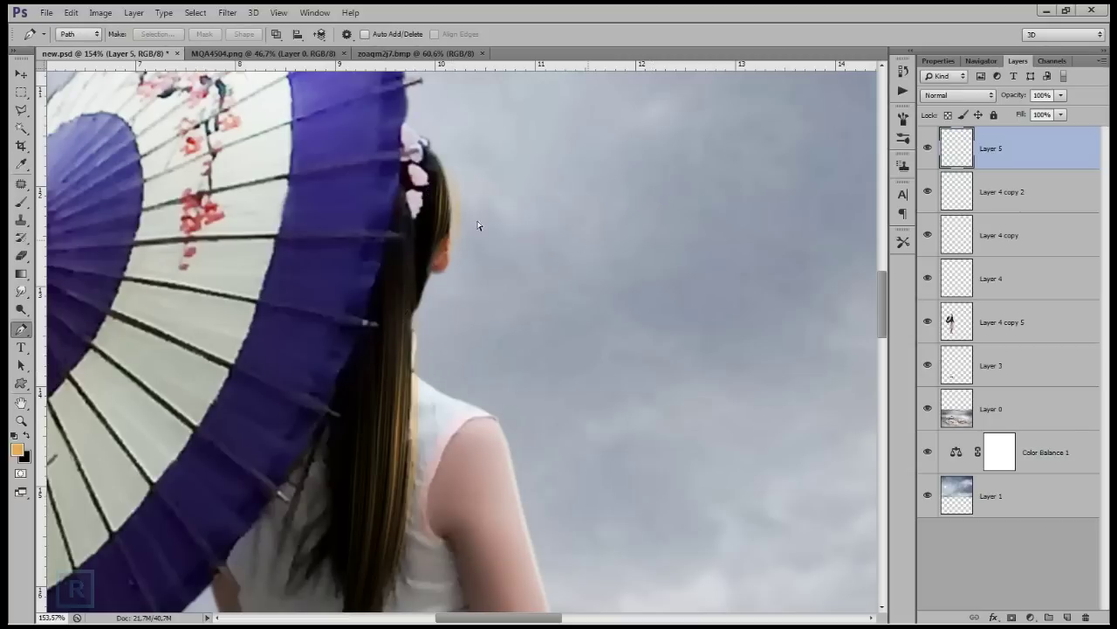
Nudge the new strand slightly up and to the left.
key(ctrl+t)
drag(457, 234, 451, 226)
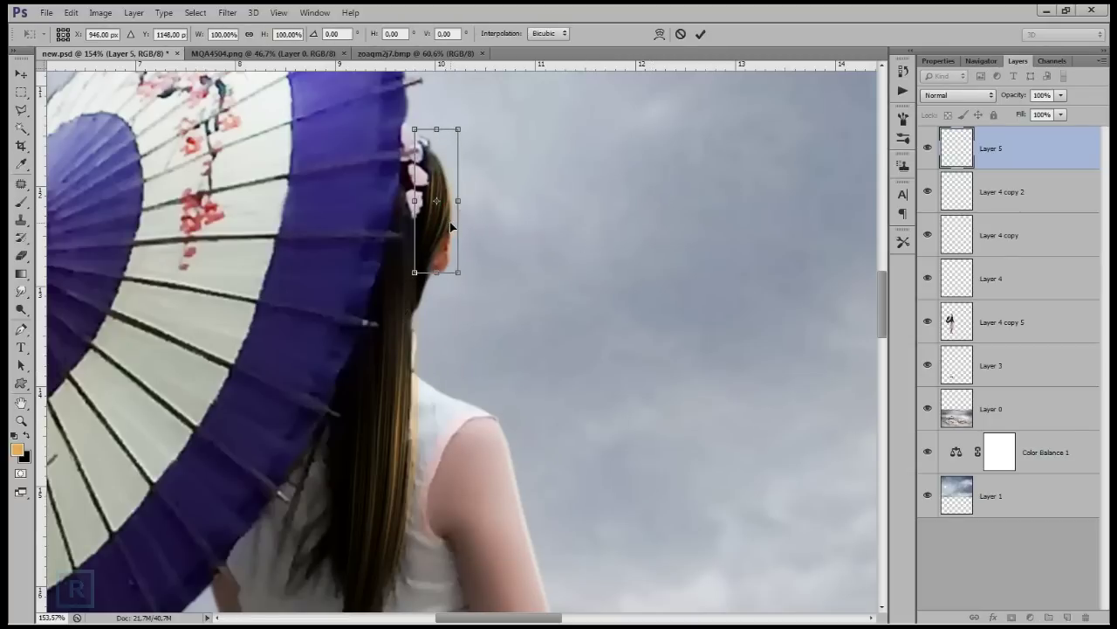
key(Return)
key(p)
scroll(514, 242, down, 5)
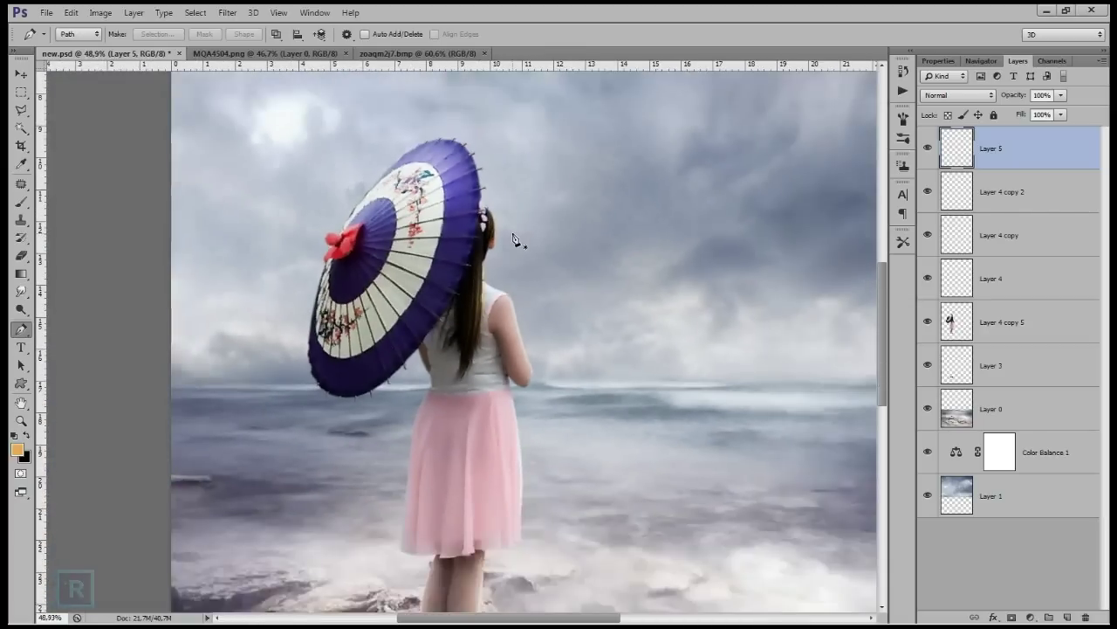
scroll(514, 242, down, 1)
scroll(515, 242, up, 2)
scroll(511, 243, up, 2)
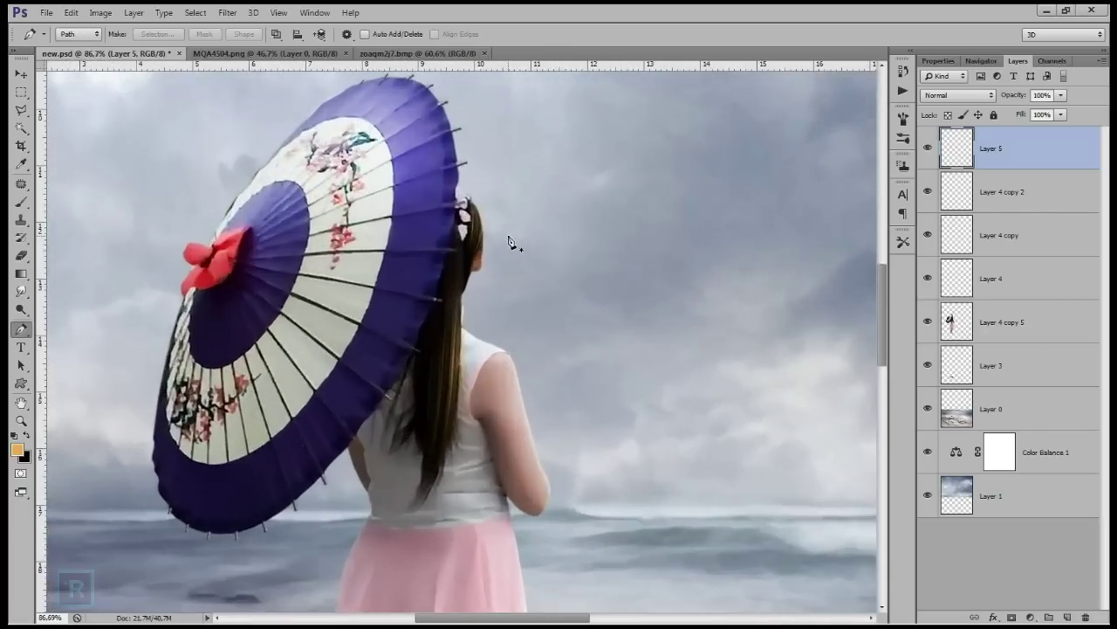
Merge Layer 4 copy 2 into Layer 5 and bring up Hue/Saturation.
shift+click(1026, 194)
key(ctrl+e)
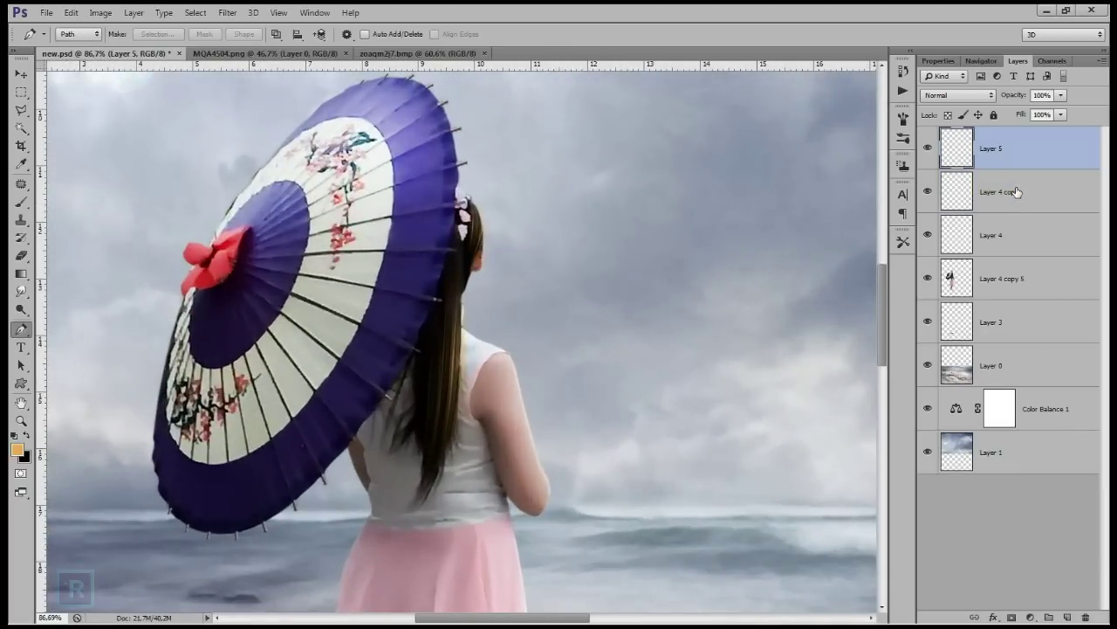
scroll(601, 229, down, 1)
scroll(599, 225, down, 1)
key(ctrl+u)
Brighten and hue-shift Layer 5's strands, then merge Layer 4 copy into it.
drag(842, 370, 864, 374)
mouse_move(839, 307)
mouse_down()
mouse_move(820, 304)
mouse_move(875, 300)
mouse_up()
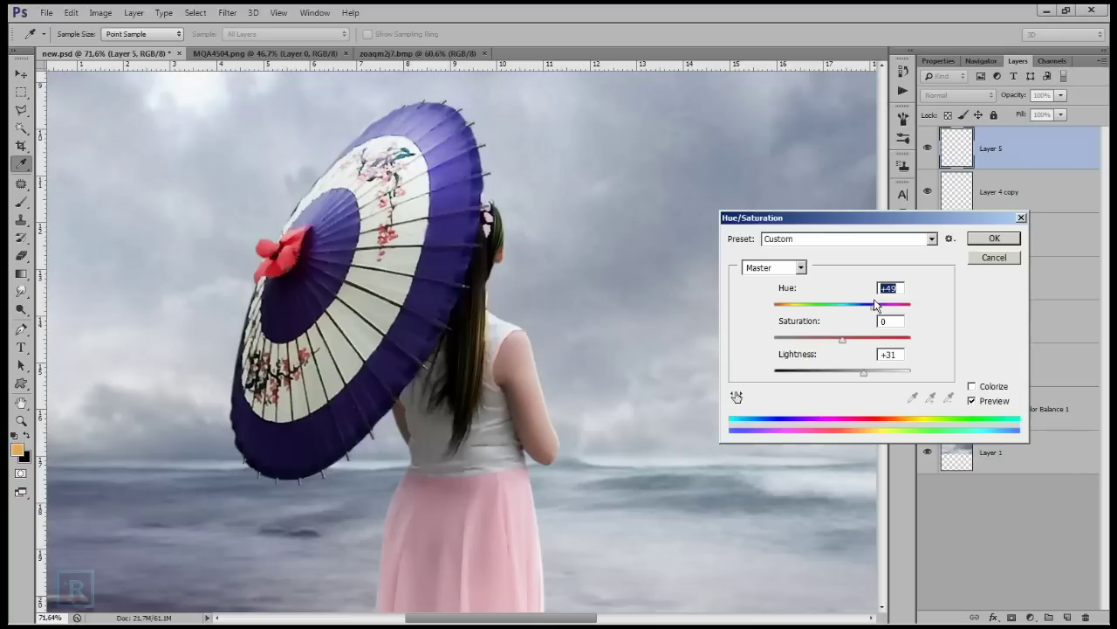
click(980, 261)
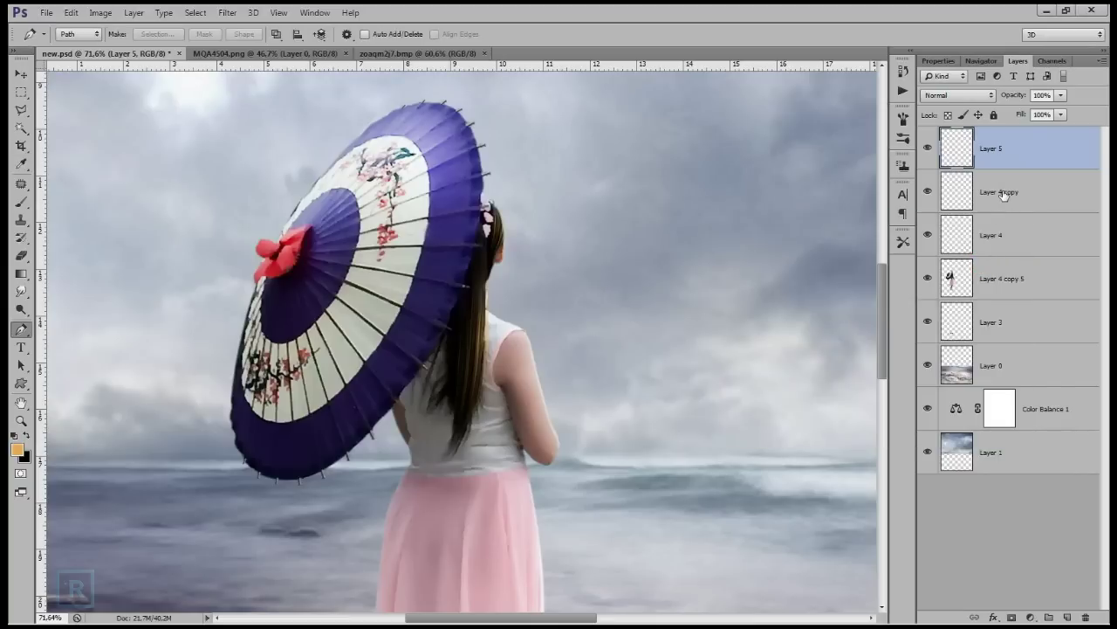
ctrl+click(994, 193)
key(ctrl+e)
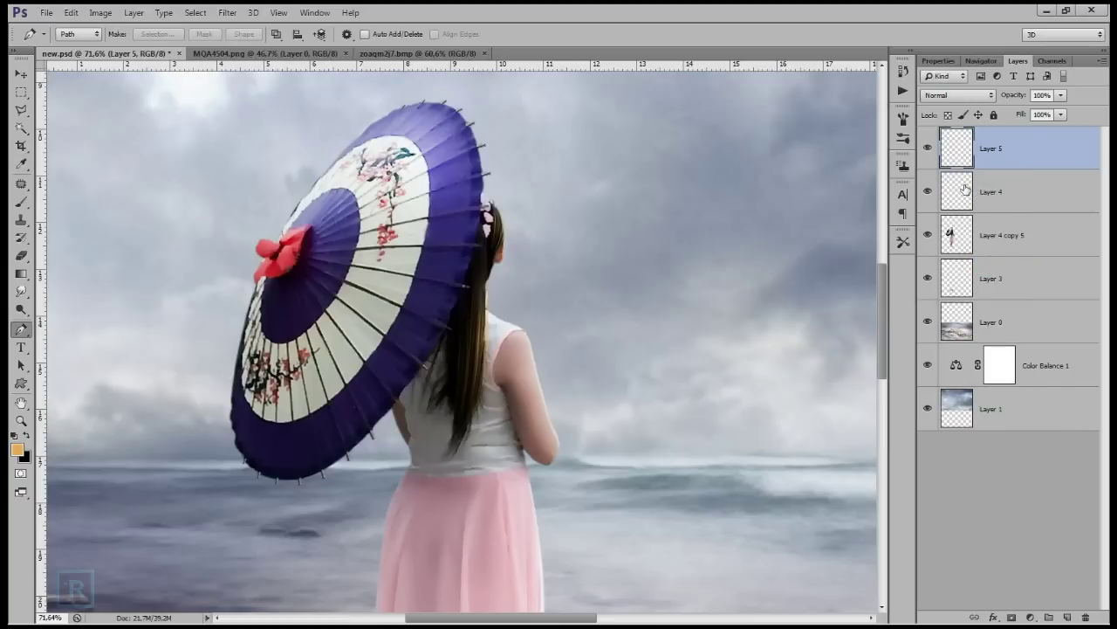
Shift the strands' hue slightly and merge Layer 4 into Layer 5.
key(ctrl+u)
drag(838, 308, 855, 306)
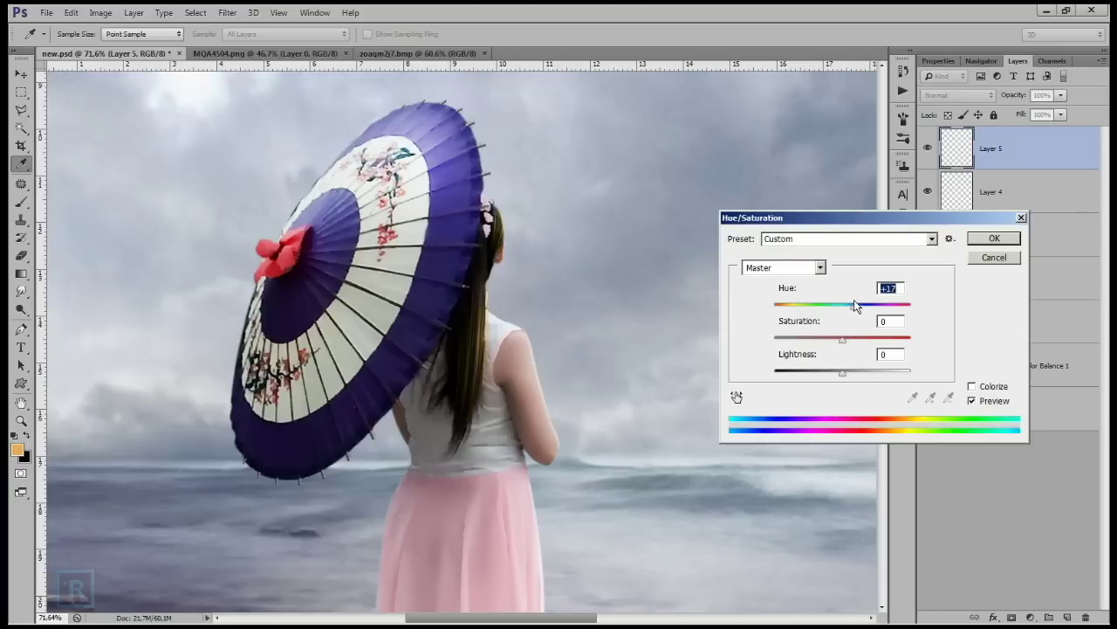
click(988, 240)
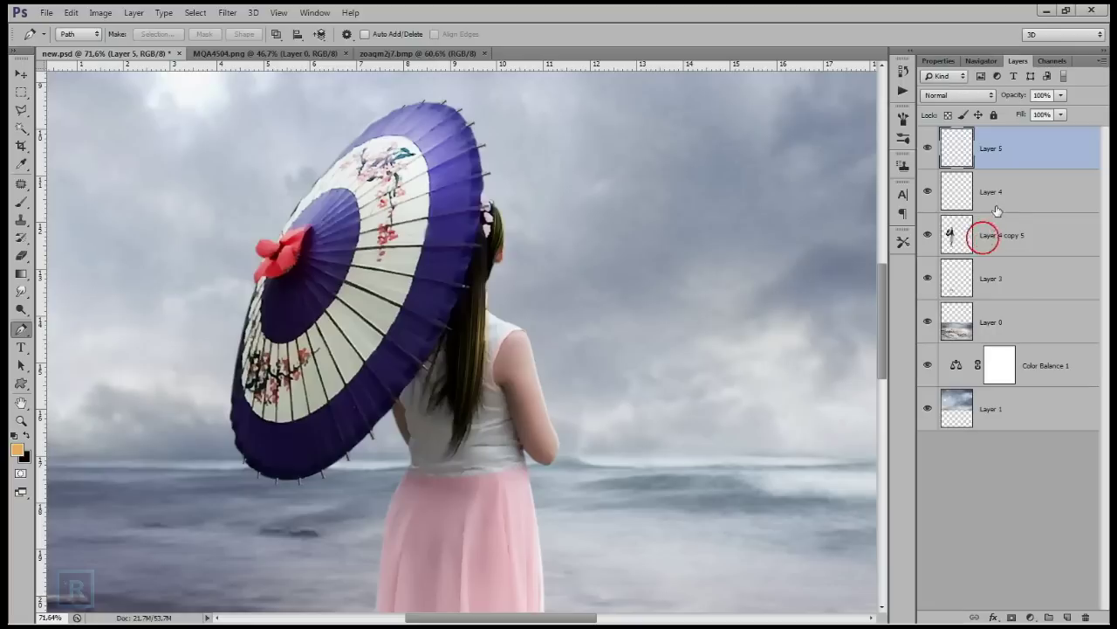
ctrl+click(1003, 196)
key(ctrl+e)
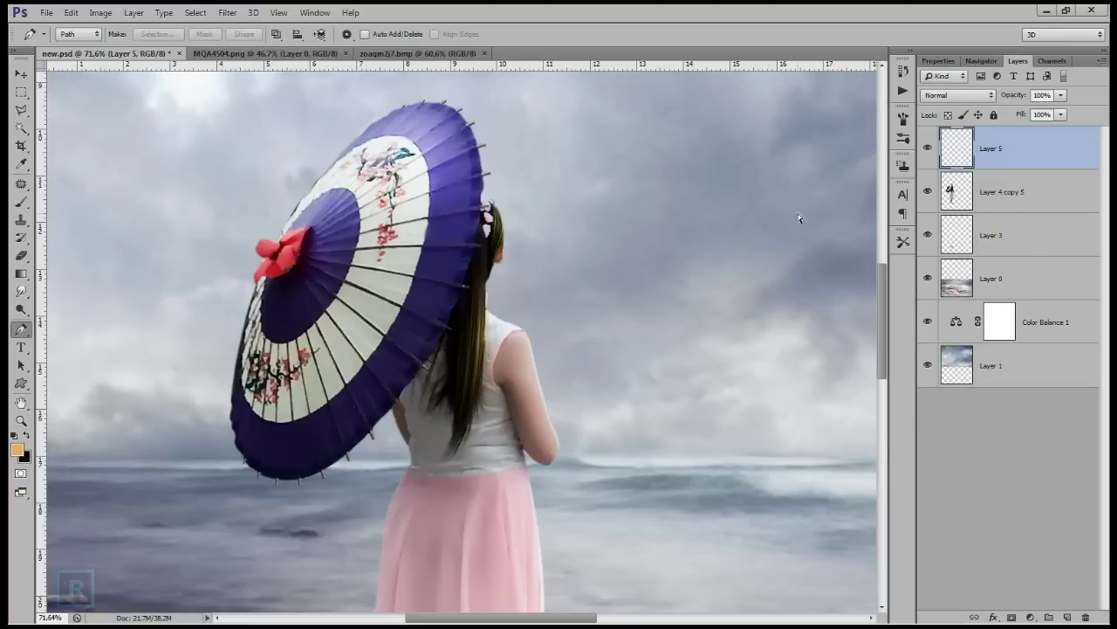
Set Layer 5's Hue/Saturation to hue -1 and Lightness +51.
key(ctrl+u)
mouse_move(844, 307)
mouse_down()
mouse_move(816, 306)
mouse_move(854, 308)
mouse_move(843, 305)
mouse_up()
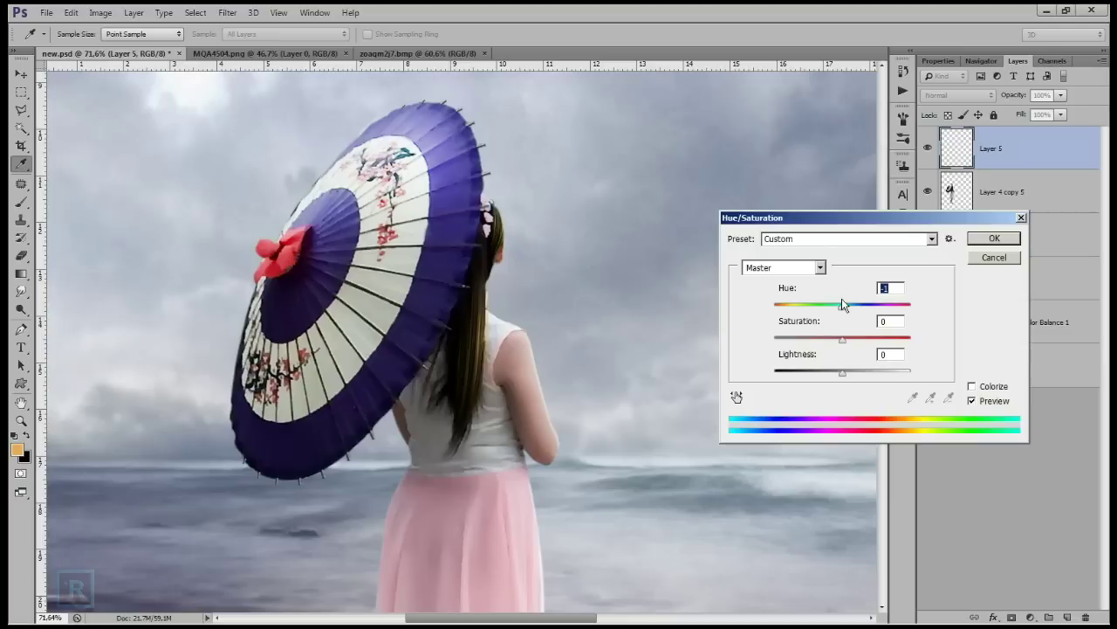
drag(845, 376, 879, 365)
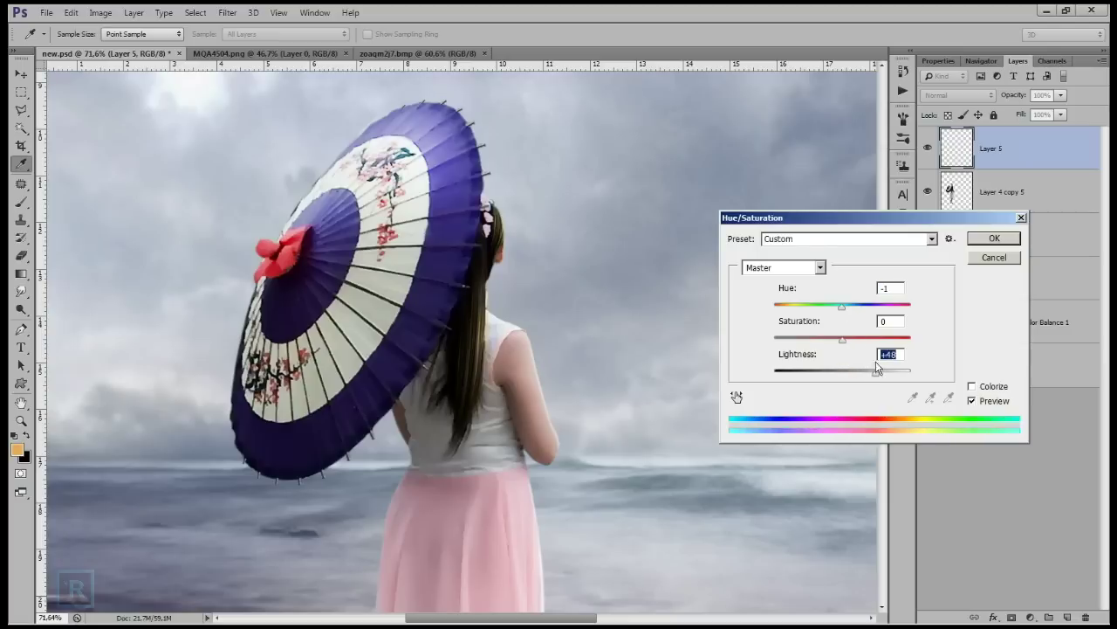
click(992, 239)
Zoom out to review the whole misty shore composite.
key(p)
scroll(399, 361, down, 2)
scroll(406, 354, down, 3)
scroll(428, 332, down, 2)
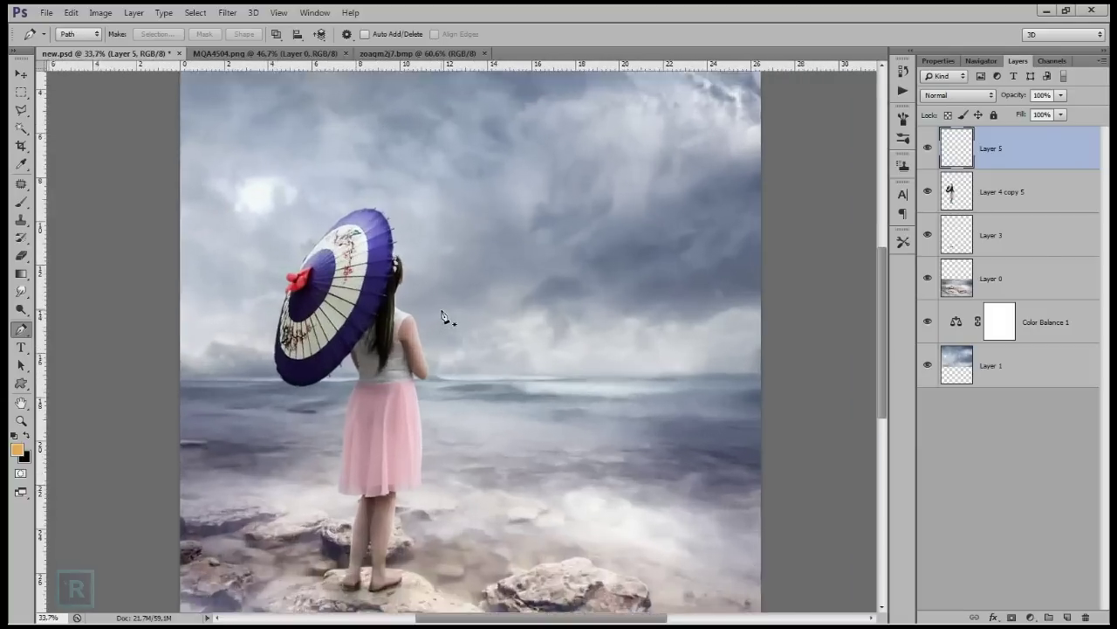
scroll(442, 316, up, 1)
scroll(443, 316, down, 3)
scroll(444, 317, down, 1)
scroll(446, 317, down, 1)
scroll(449, 317, up, 1)
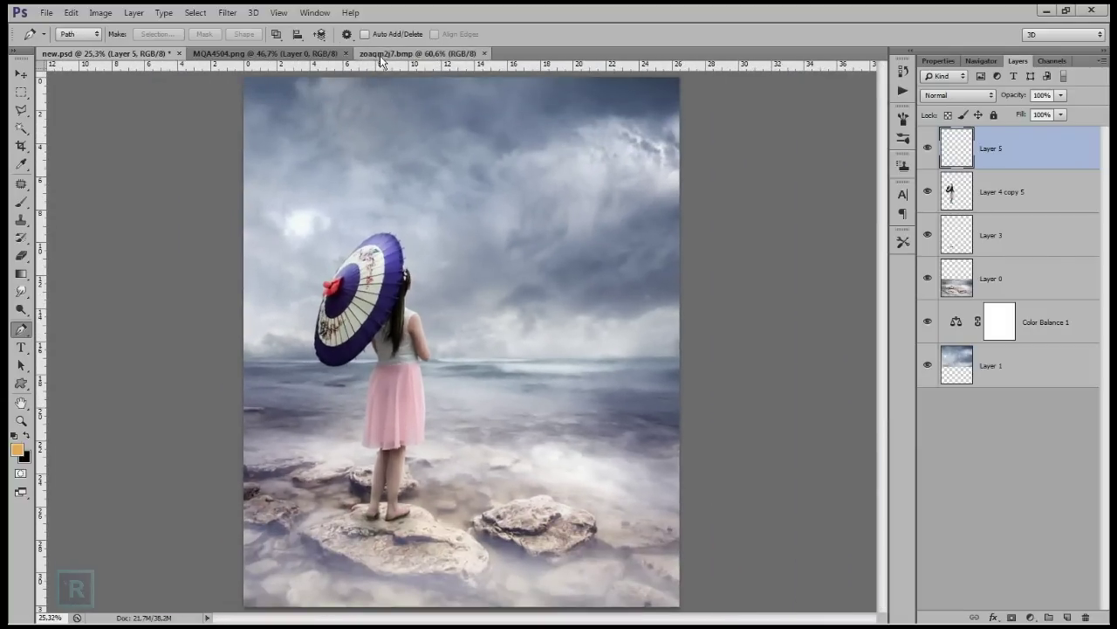
In the zoaqm2j7.bmp sailboat photo, pick the Quick Selection Tool.
click(410, 53)
scroll(412, 301, up, 1)
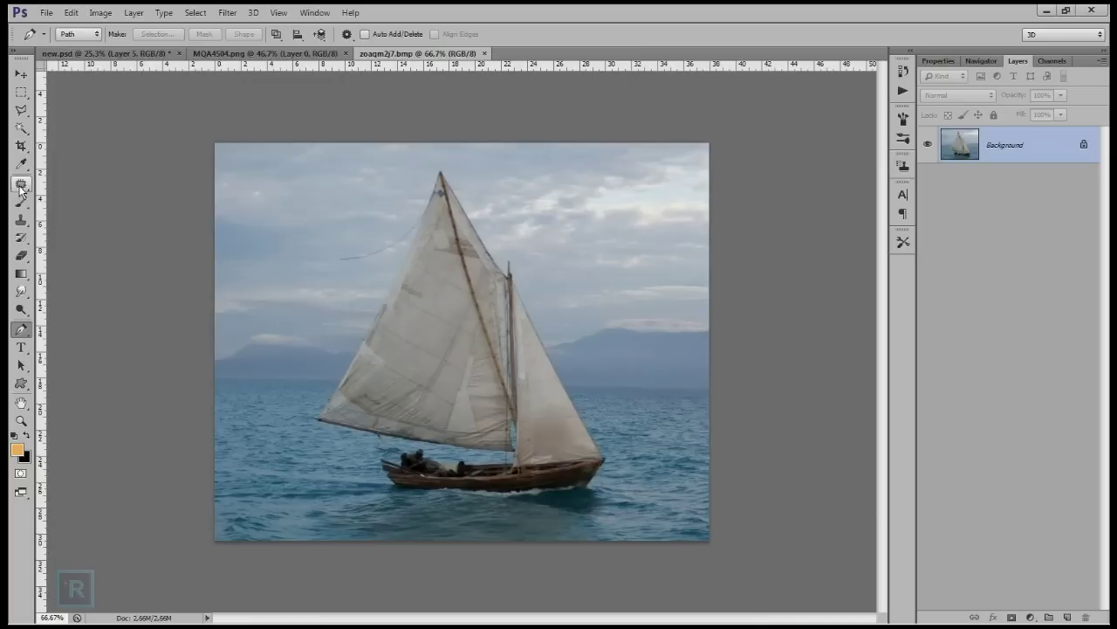
click(20, 128)
right_click(21, 128)
click(56, 129)
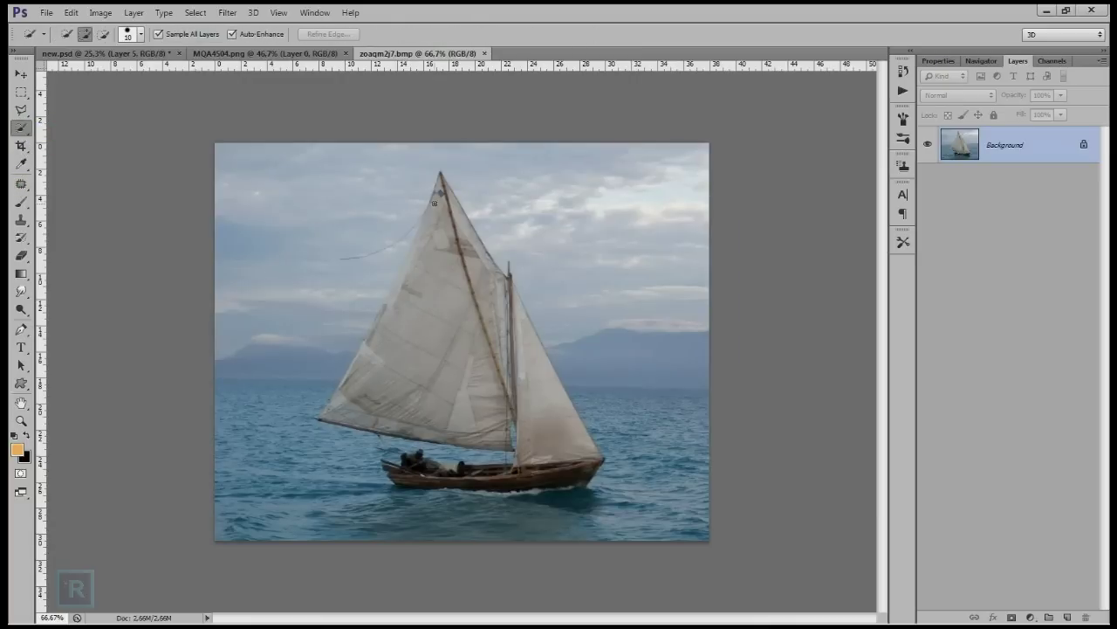
scroll(438, 168, up, 1)
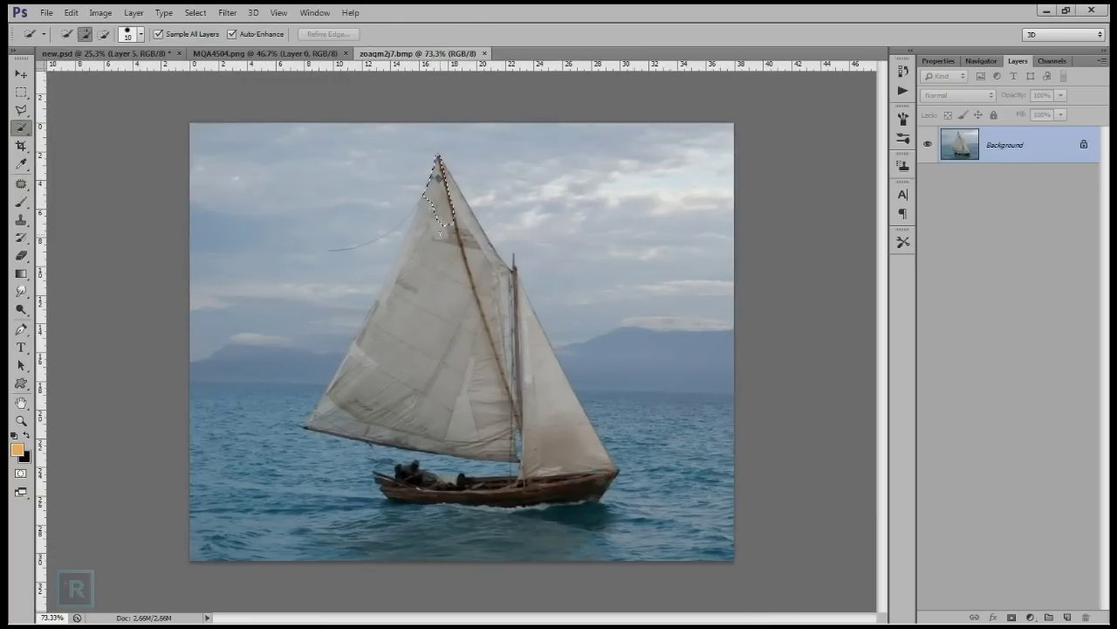
Select the main sail, jib and hull, and drag the sailboat into new.psd.
drag(392, 308, 322, 418)
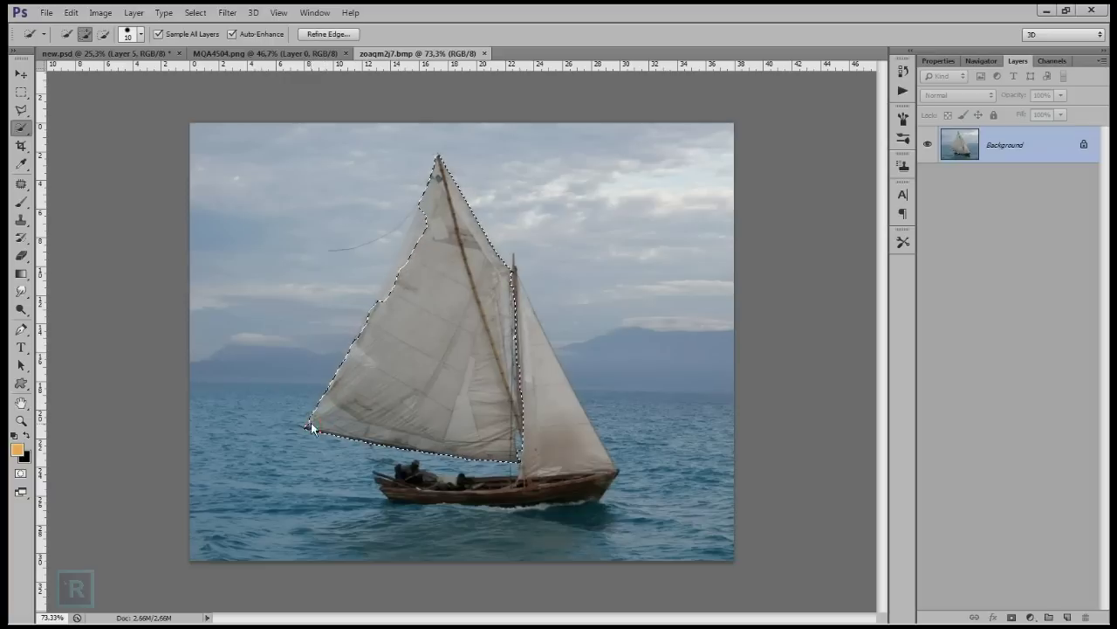
click(389, 296)
click(535, 349)
drag(535, 350, 565, 428)
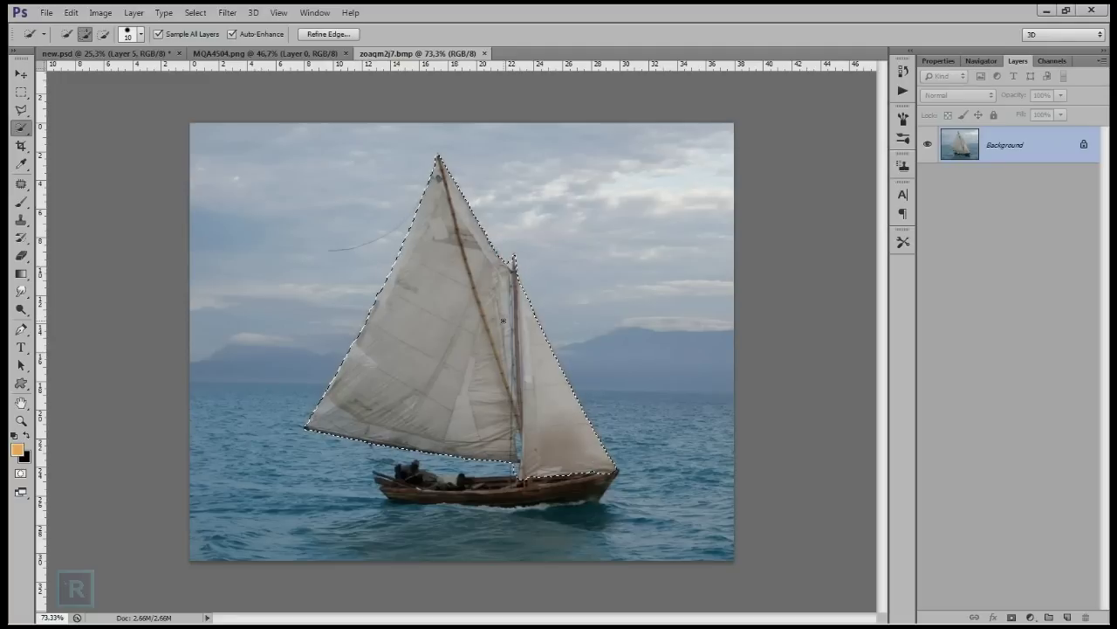
mouse_move(579, 489)
mouse_down()
mouse_move(411, 481)
mouse_move(413, 499)
mouse_up()
drag(418, 500, 576, 501)
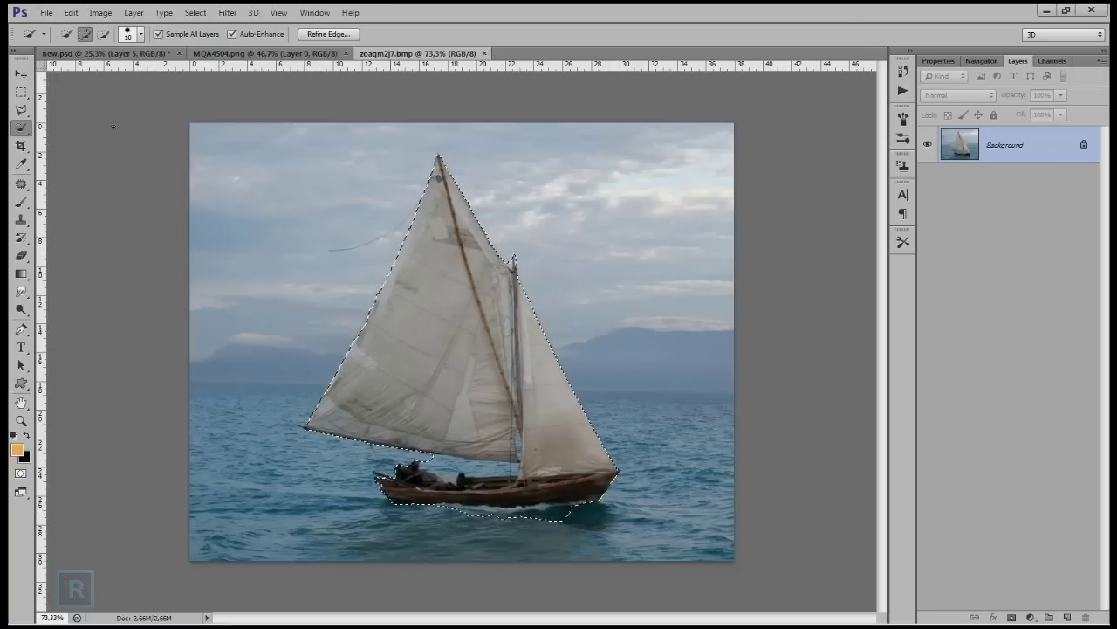
key(v)
mouse_move(428, 224)
mouse_down()
mouse_move(147, 69)
mouse_move(495, 295)
mouse_up()
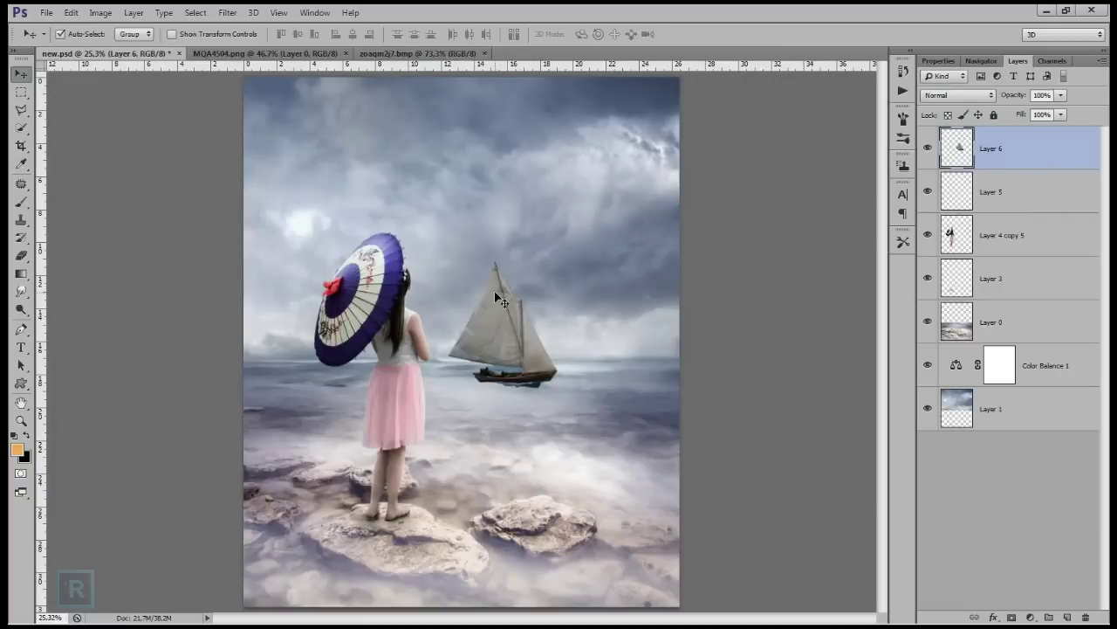
Commit a free transform on the placed sailboat without resizing it.
scroll(498, 300, up, 1)
key(ctrl+t)
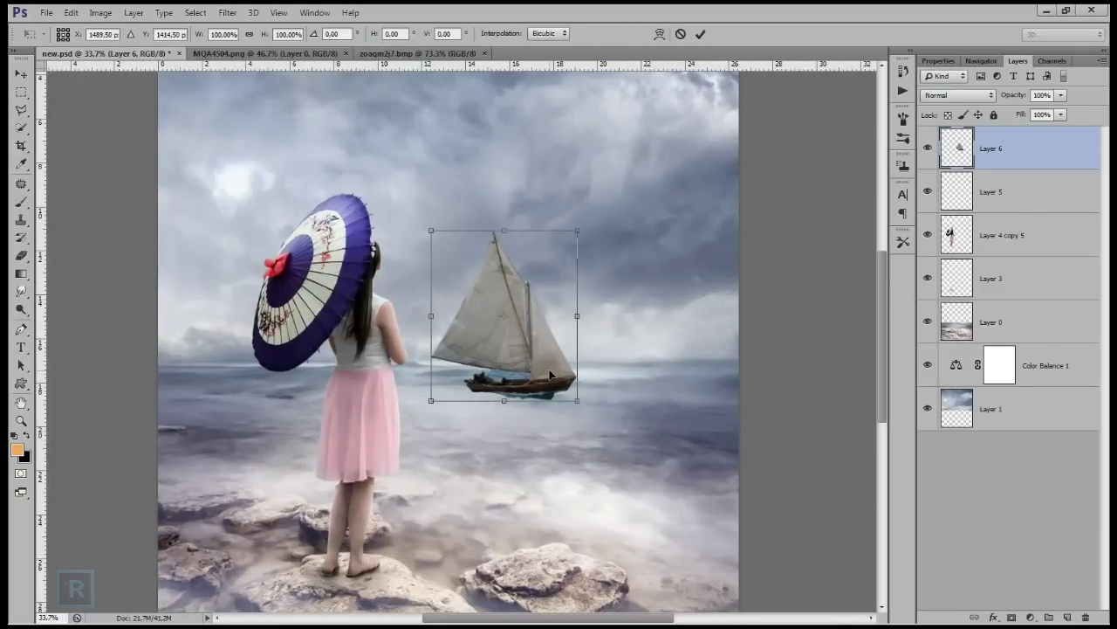
scroll(550, 376, up, 1)
key(Return)
scroll(541, 375, up, 1)
scroll(536, 374, up, 1)
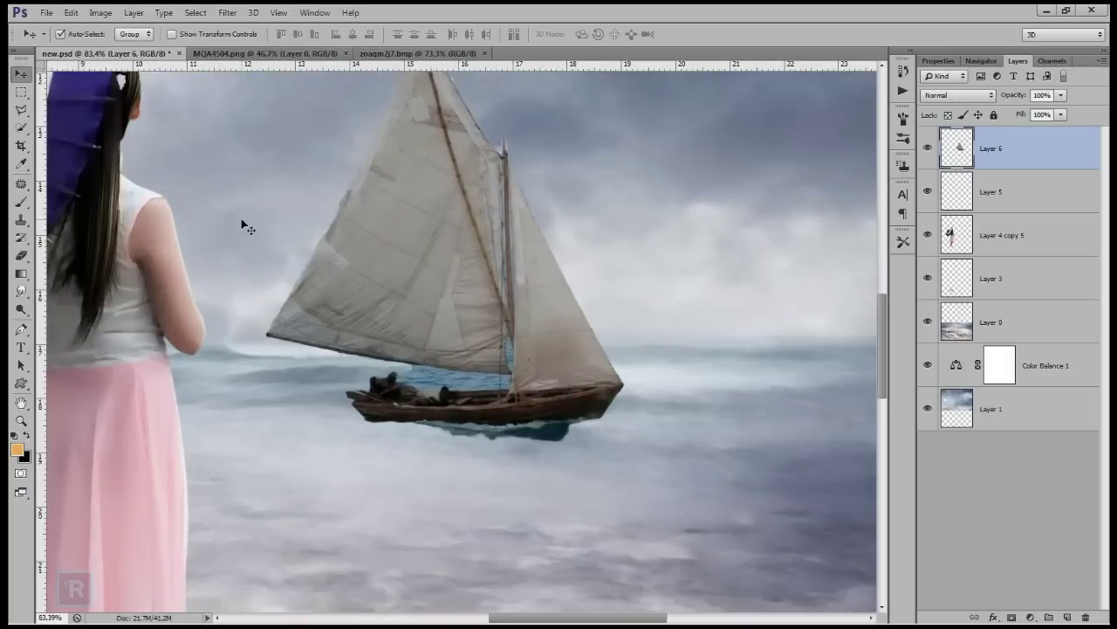
Outline the leftover sea gap between sail and hull with the Polygonal Lasso.
click(24, 112)
scroll(515, 358, up, 1)
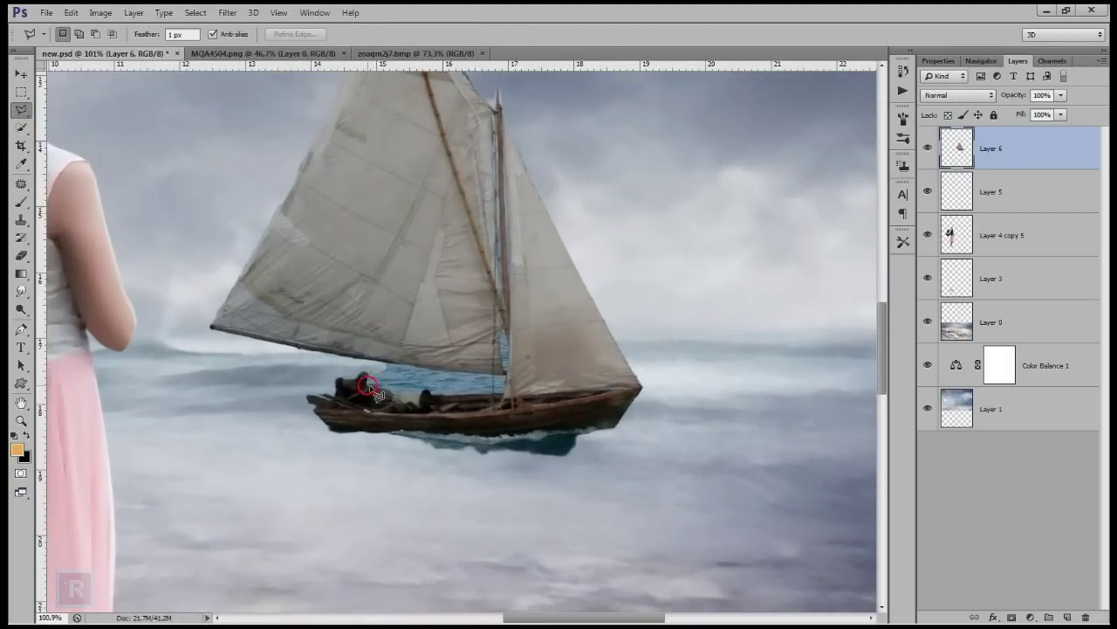
click(421, 394)
click(508, 376)
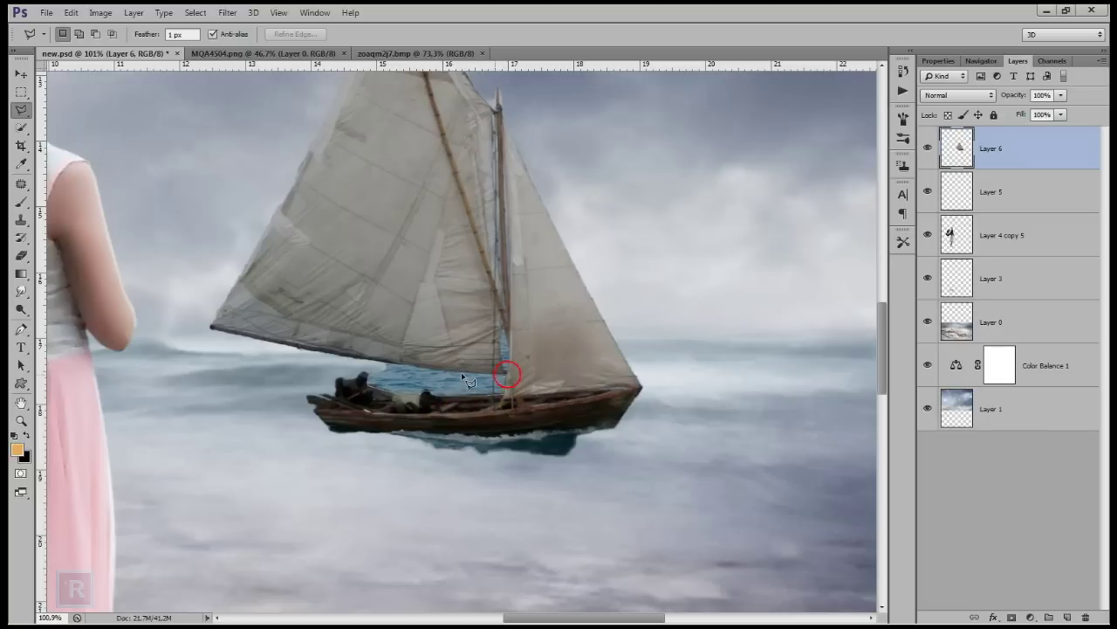
click(386, 366)
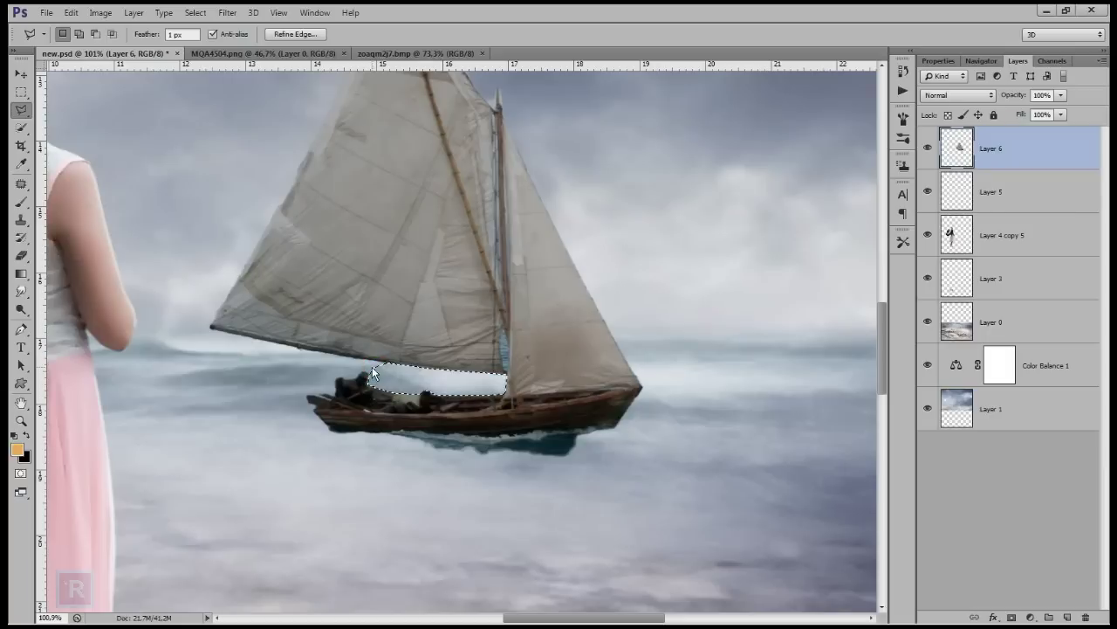
key(ctrl+d)
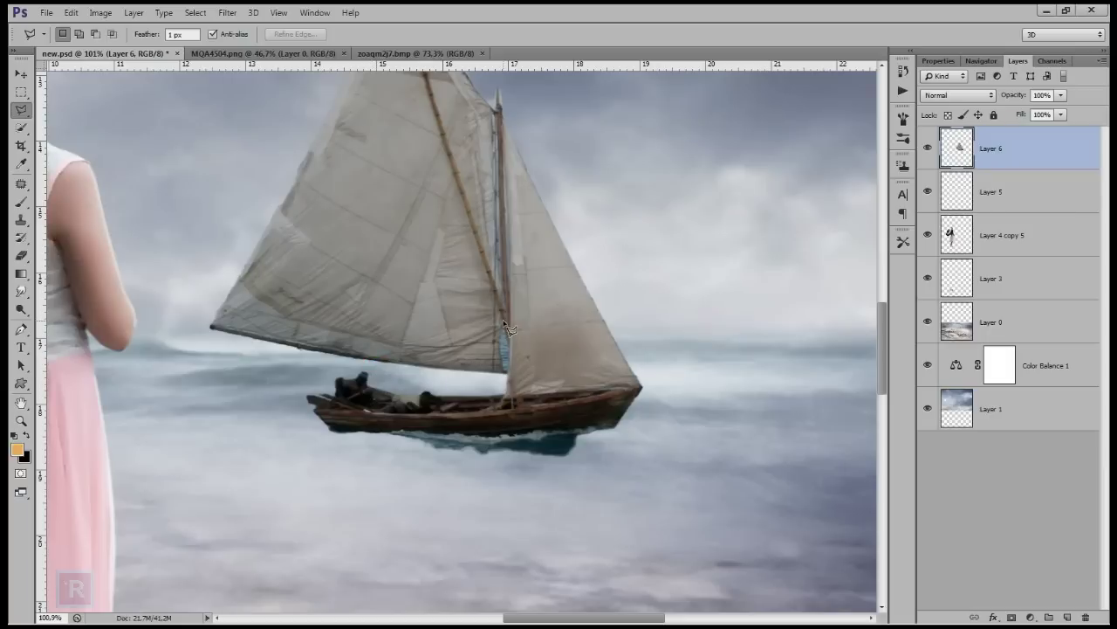
Delete the leftover sea sliver beside the mast and deselect.
click(506, 377)
click(506, 331)
double_click(501, 325)
key(Delete)
key(ctrl+d)
scroll(534, 405, down, 3)
scroll(534, 404, down, 2)
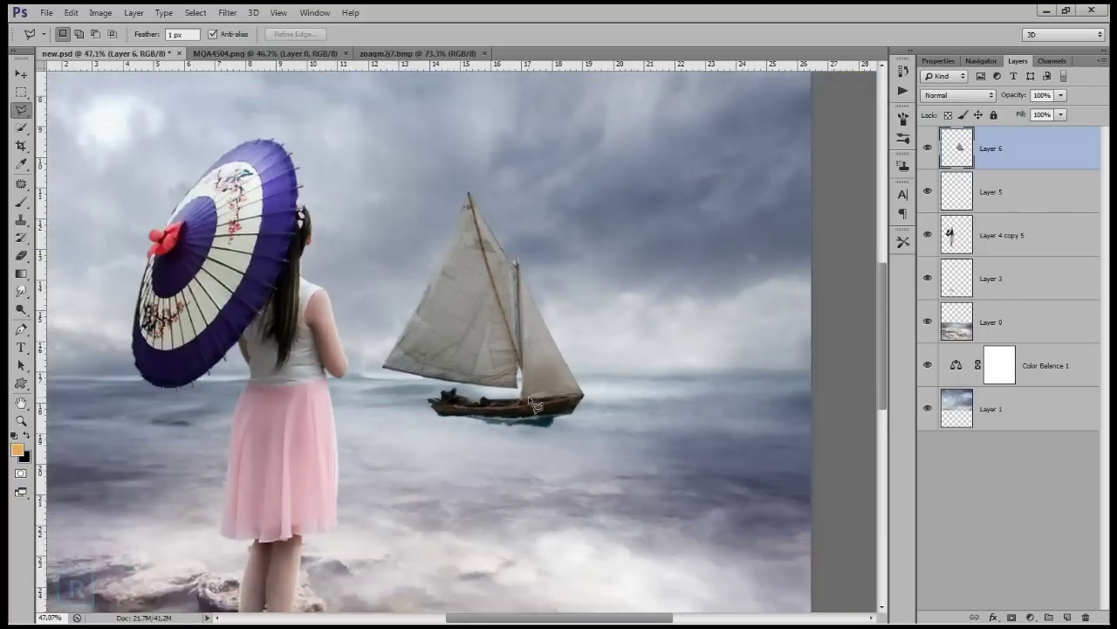
scroll(534, 405, down, 2)
scroll(527, 338, up, 1)
scroll(526, 338, up, 3)
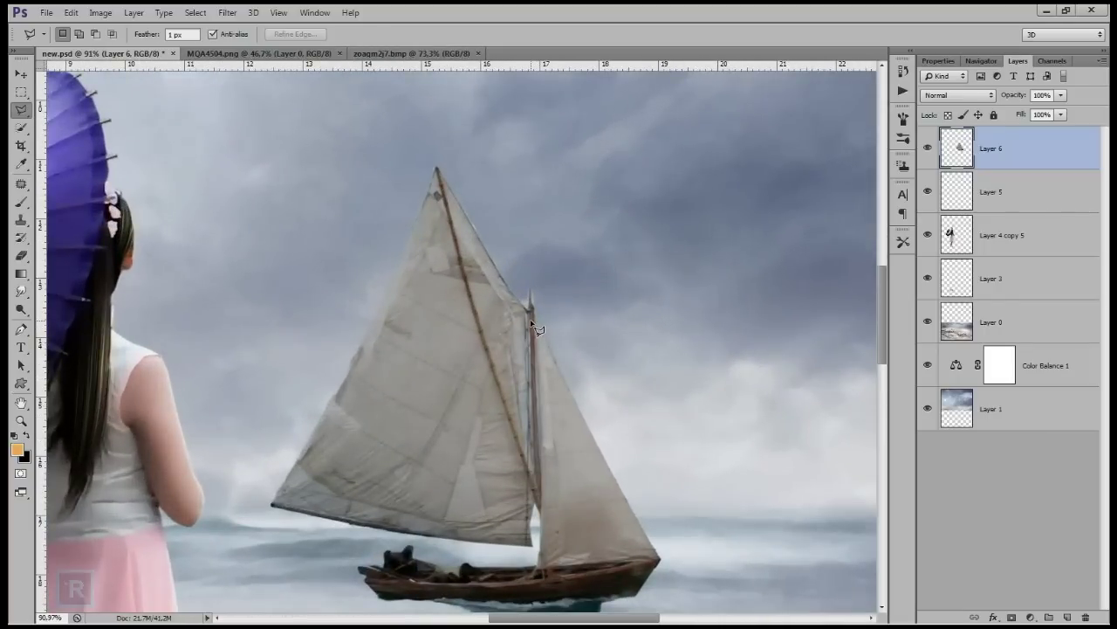
scroll(534, 325, down, 5)
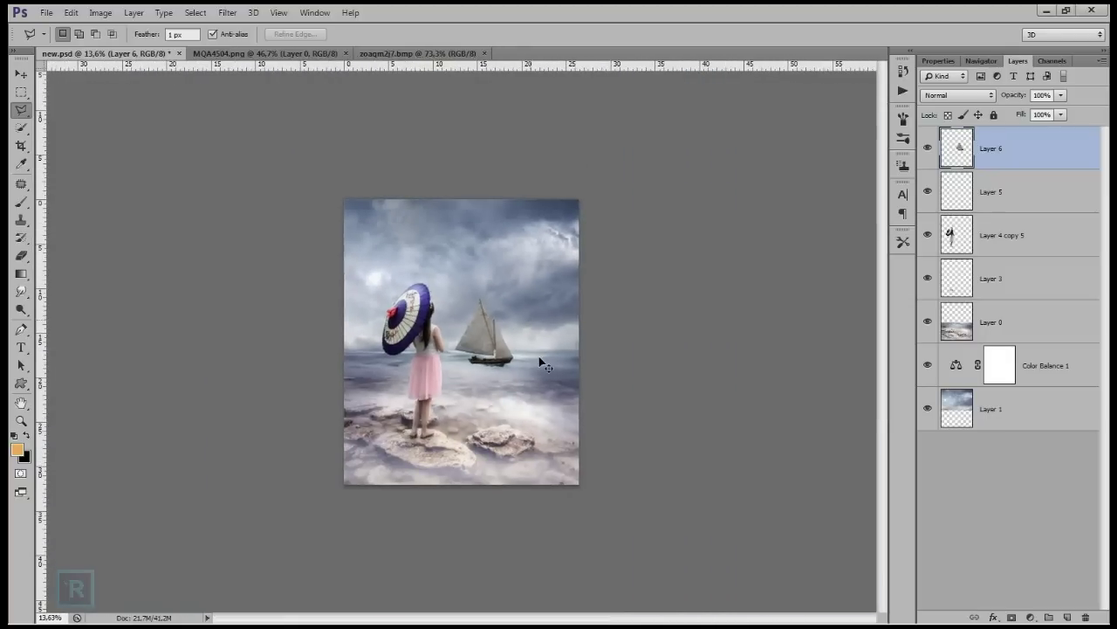
Scale the sailboat down to about a fifth and place it on the horizon.
key(ctrl+t)
scroll(534, 325, up, 1)
mouse_move(534, 374)
mouse_down()
mouse_move(483, 312)
mouse_move(572, 341)
mouse_up()
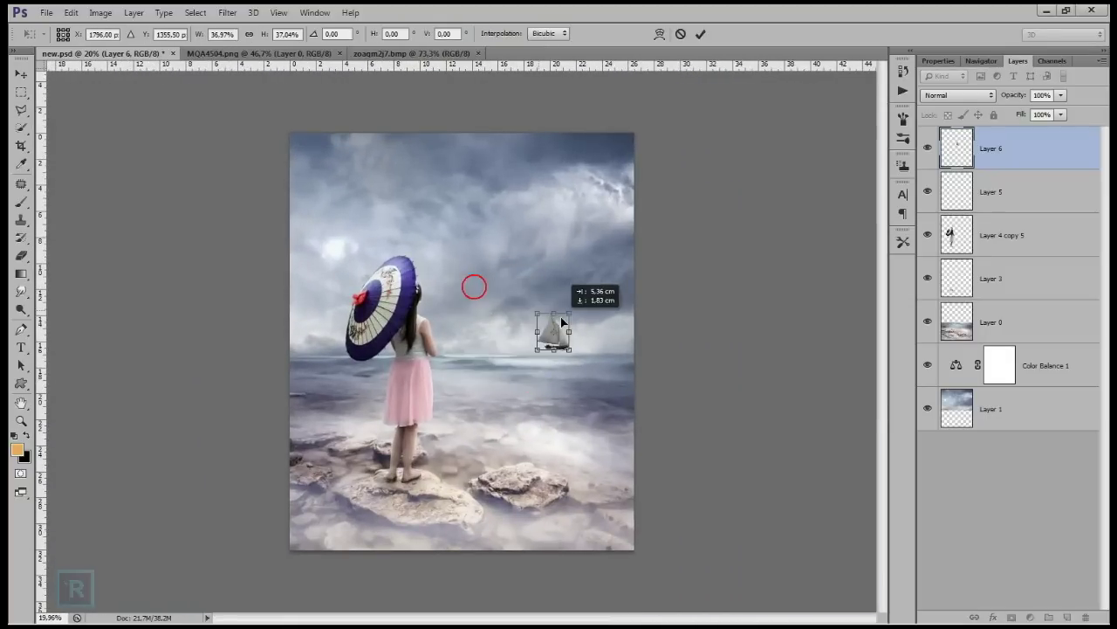
scroll(572, 340, up, 5)
scroll(571, 341, up, 4)
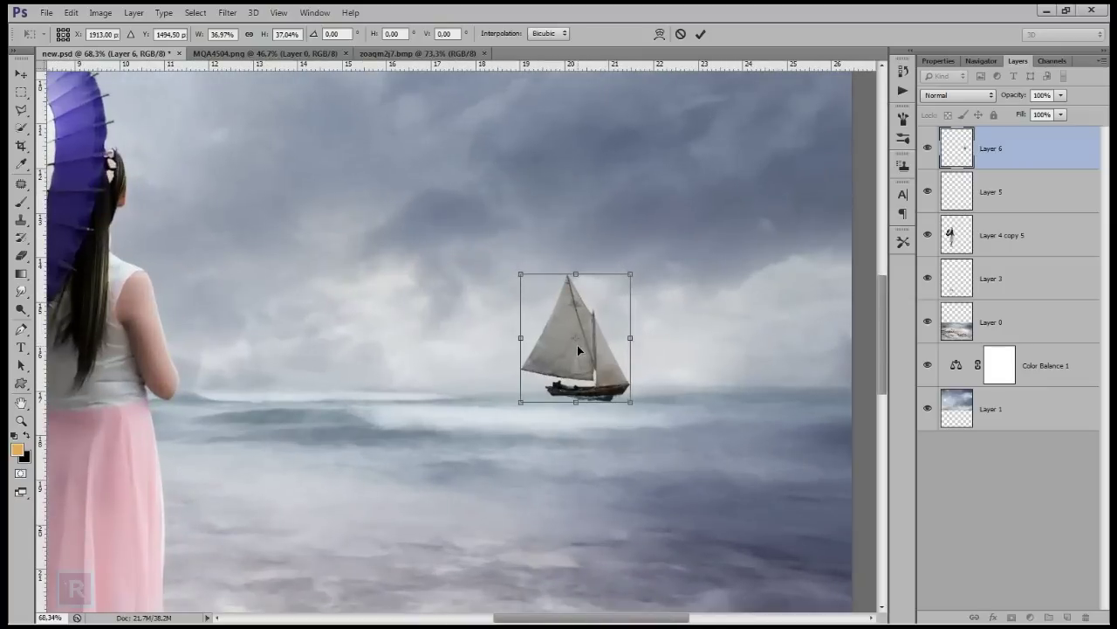
drag(519, 276, 574, 321)
scroll(578, 316, down, 5)
scroll(580, 316, down, 1)
scroll(581, 316, down, 1)
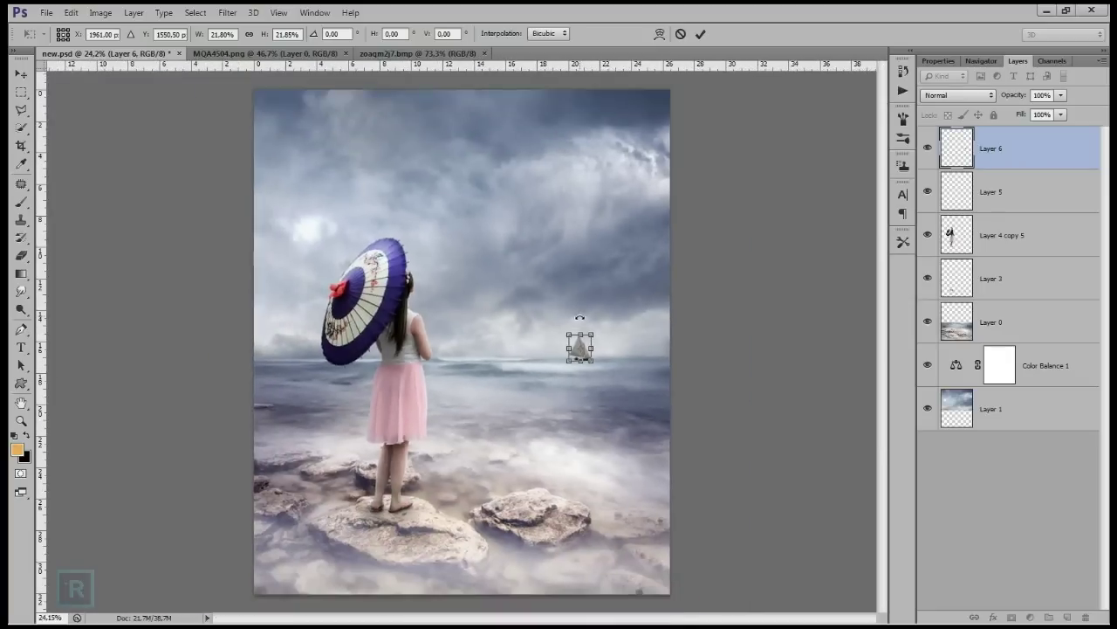
scroll(576, 332, up, 3)
scroll(558, 345, up, 1)
drag(547, 332, 592, 356)
double_click(592, 356)
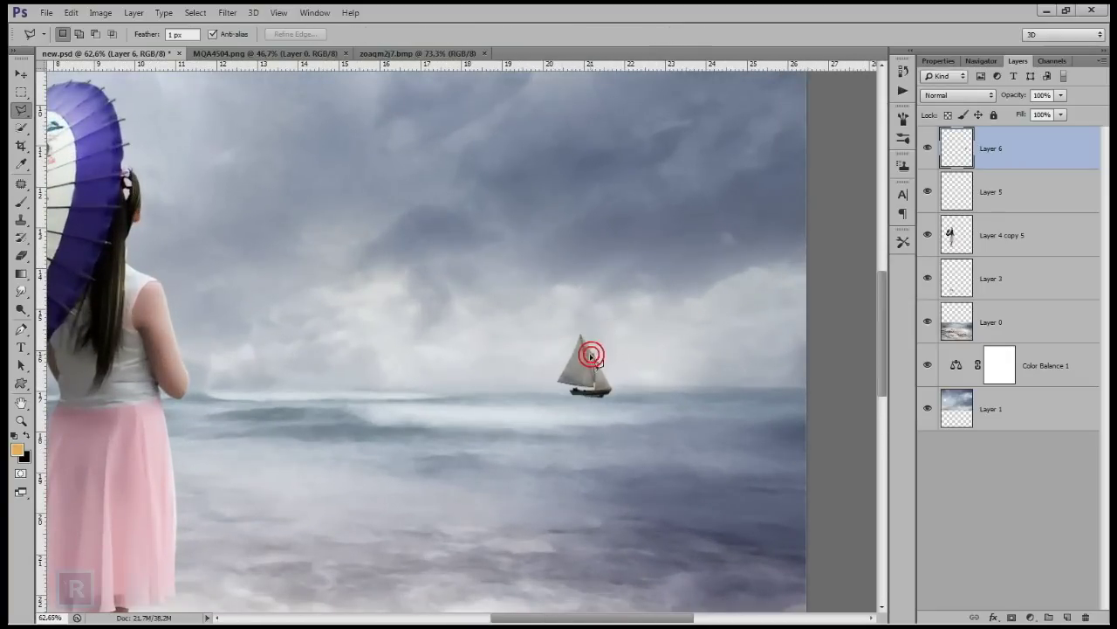
Fade the sailboat layer to 60% opacity.
key(l)
scroll(531, 356, down, 3)
scroll(534, 356, down, 1)
click(1061, 95)
drag(1060, 111, 1039, 112)
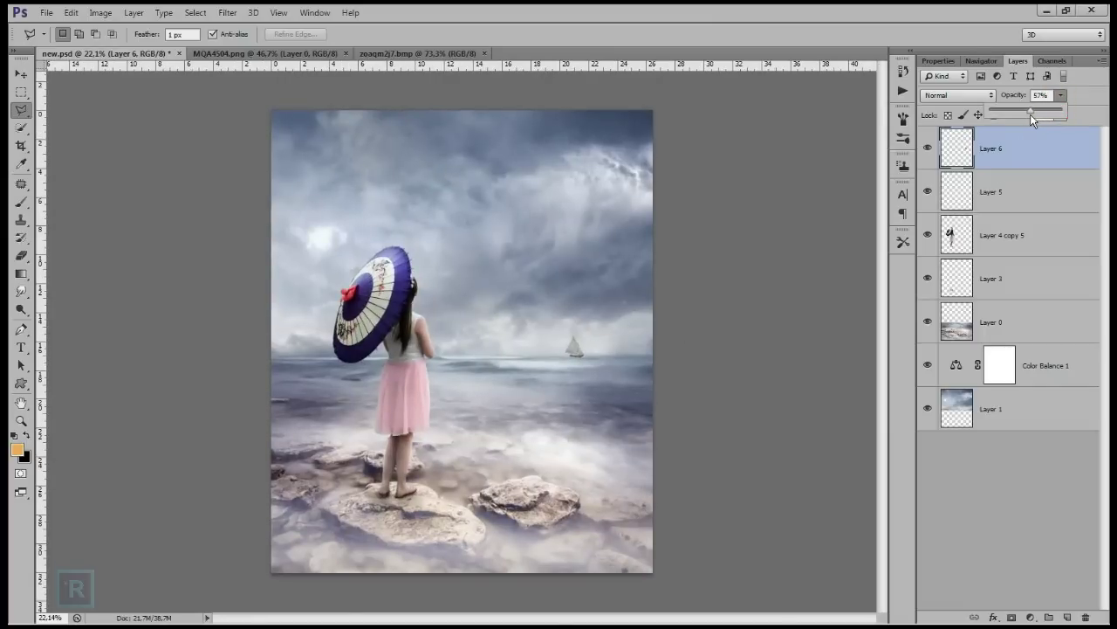
scroll(641, 361, up, 2)
scroll(511, 411, up, 2)
scroll(381, 393, up, 3)
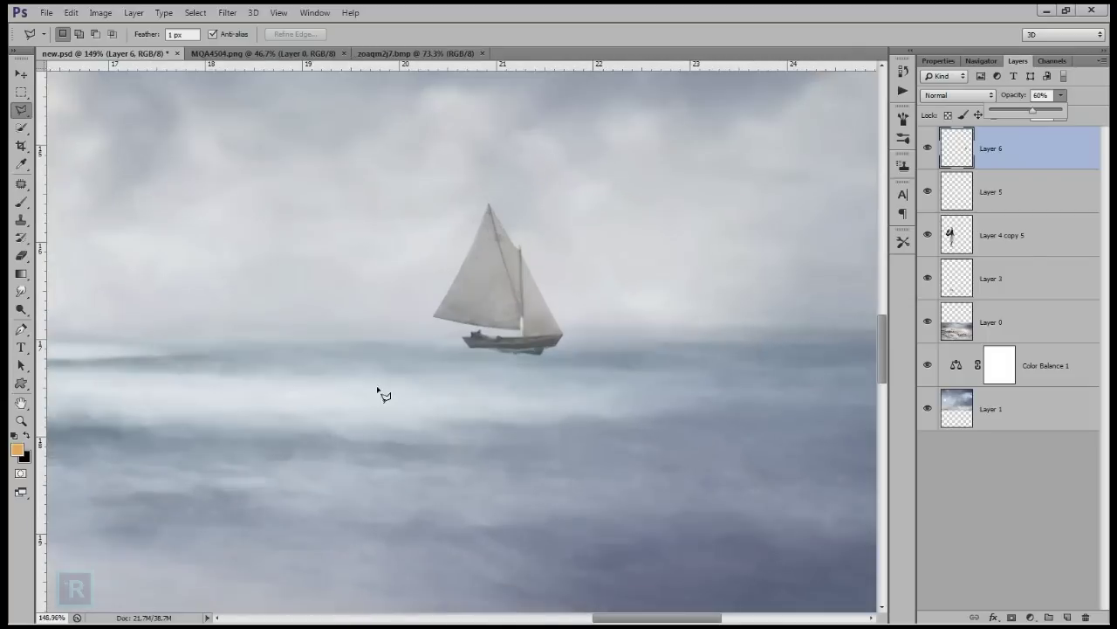
Set up the Eraser with a small brush size.
key(e)
scroll(559, 377, up, 1)
right_click(566, 379)
drag(613, 414, 600, 410)
click(536, 361)
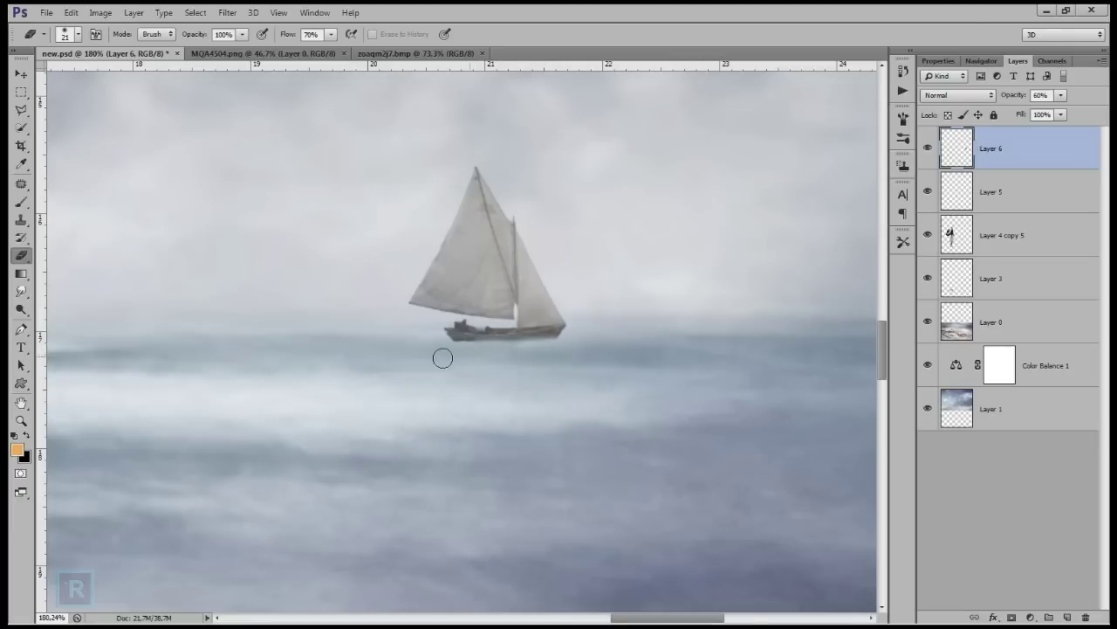
Pick the Dodge tool with a 43 px brush.
scroll(442, 358, down, 2)
scroll(484, 369, down, 4)
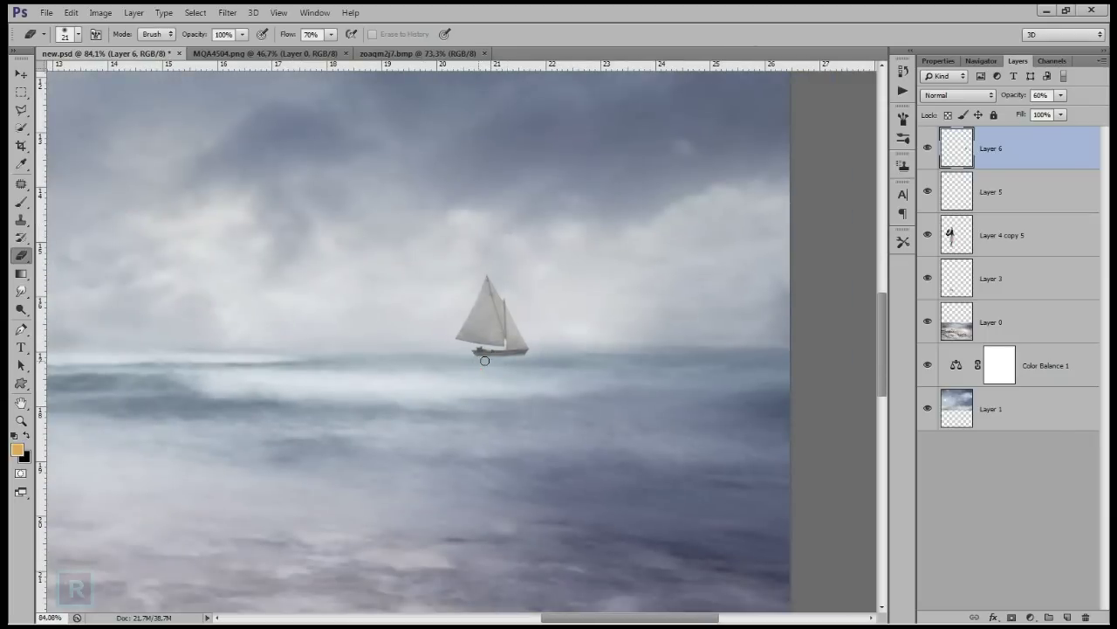
click(995, 411)
scroll(543, 382, up, 2)
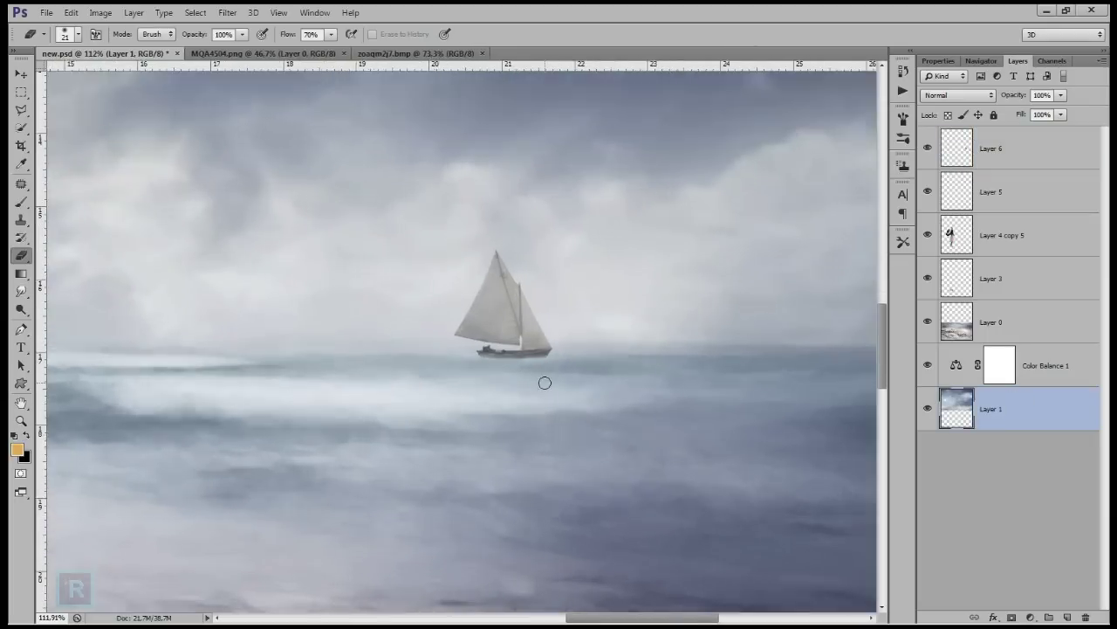
scroll(295, 342, up, 3)
click(18, 309)
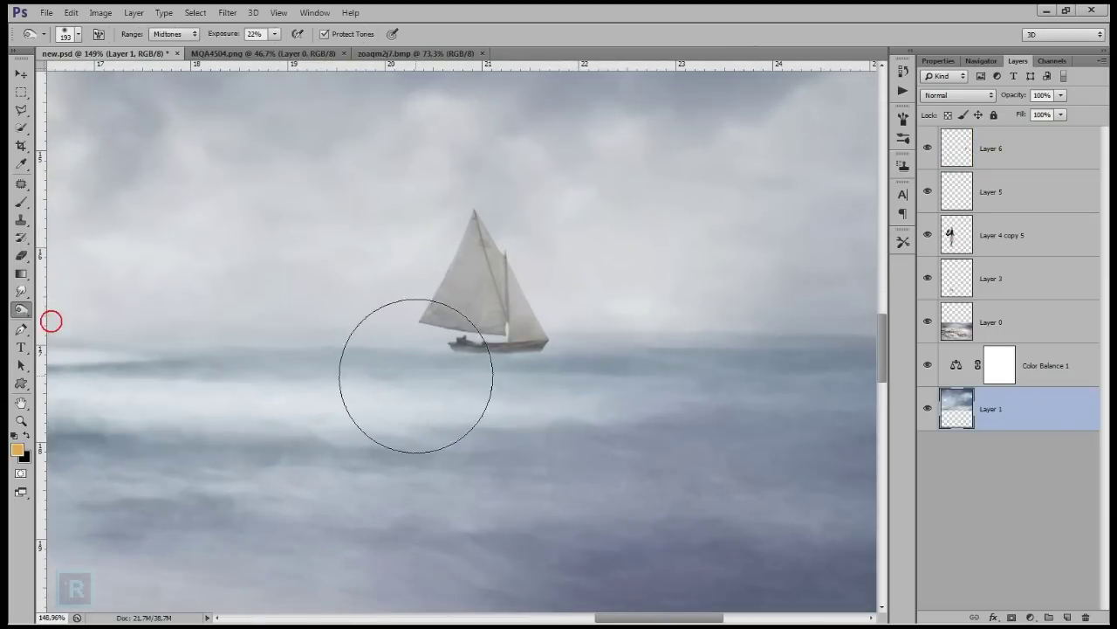
right_click(564, 367)
drag(635, 402, 613, 402)
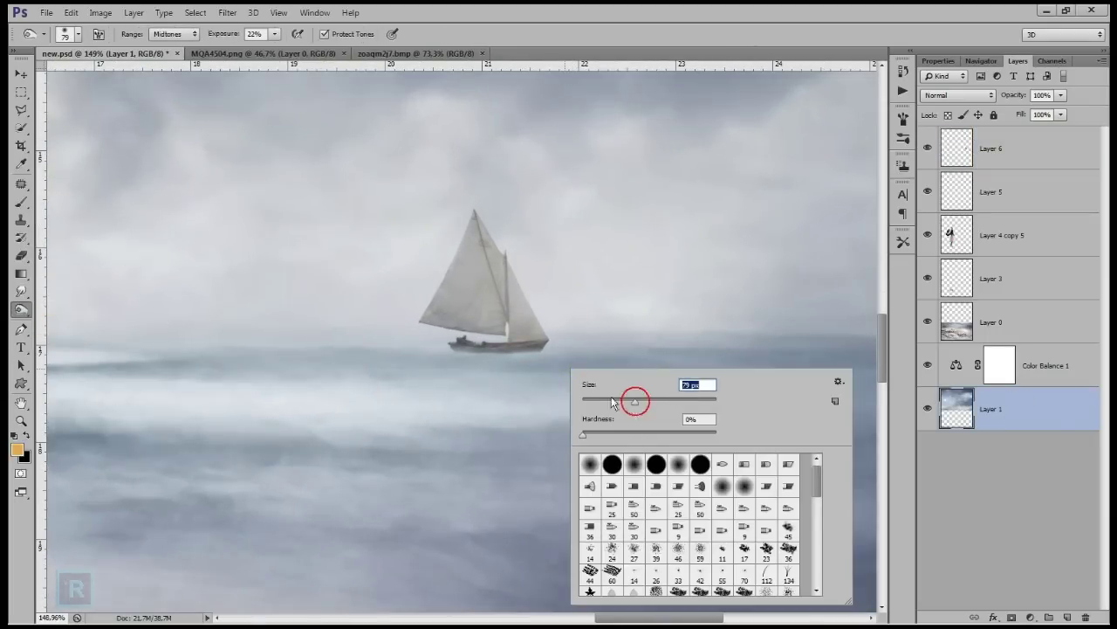
click(524, 349)
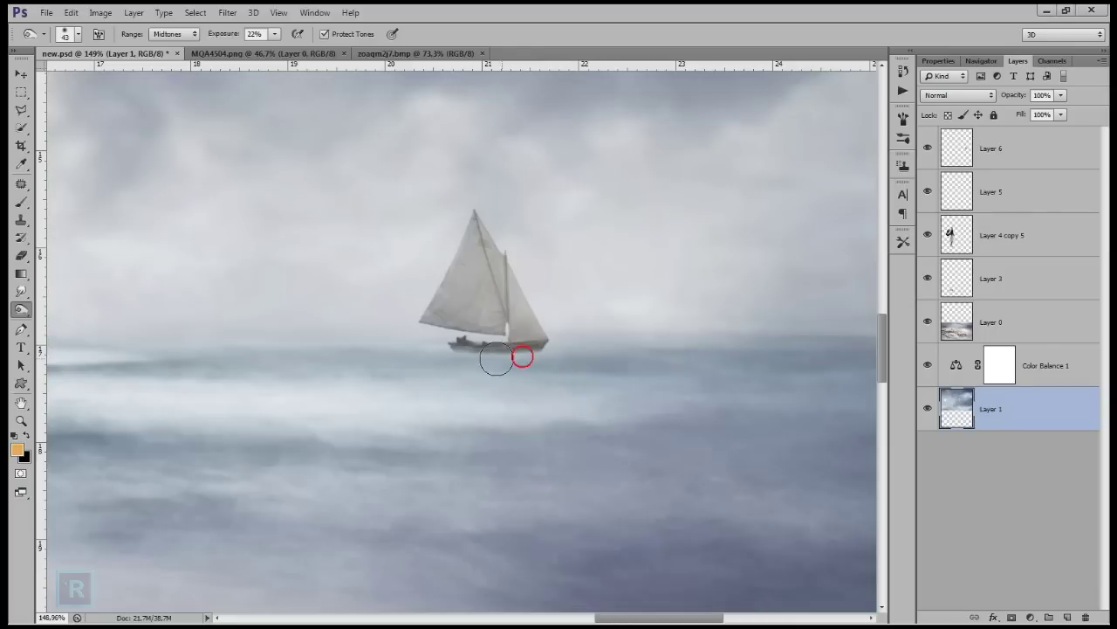
Dodge the sailboat's hull on Layer 0 so it blends into the mist.
click(978, 313)
scroll(429, 366, up, 1)
mouse_move(521, 355)
mouse_down()
mouse_move(501, 352)
mouse_move(536, 344)
mouse_move(504, 347)
mouse_move(517, 365)
mouse_move(486, 389)
mouse_up()
scroll(519, 254, down, 3)
scroll(524, 258, down, 2)
scroll(527, 259, down, 1)
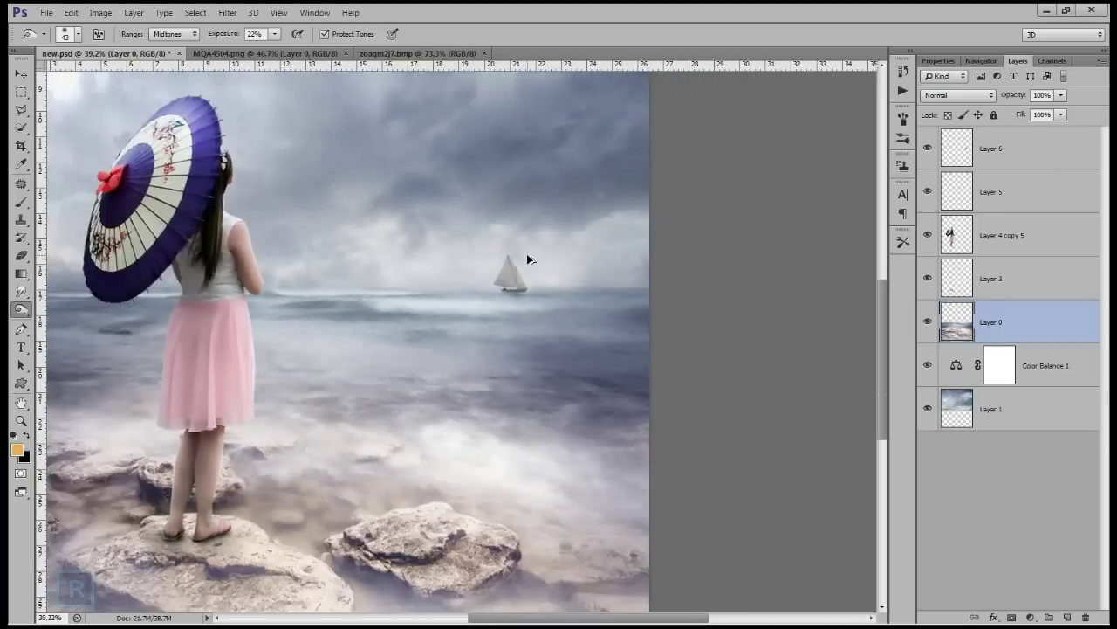
scroll(528, 259, down, 2)
scroll(577, 249, up, 1)
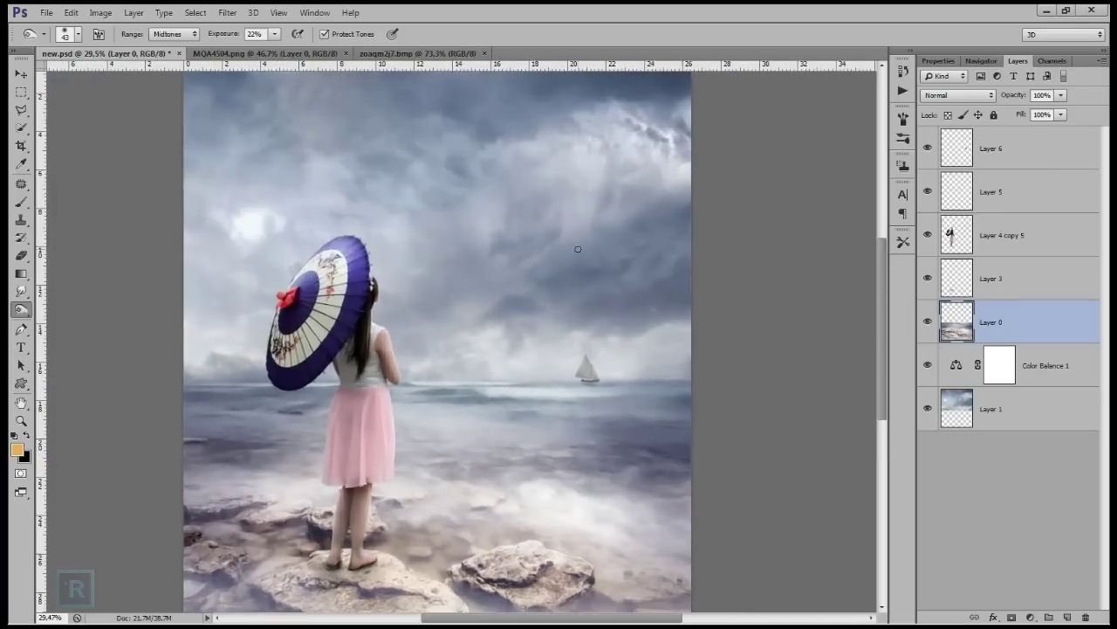
scroll(570, 251, down, 1)
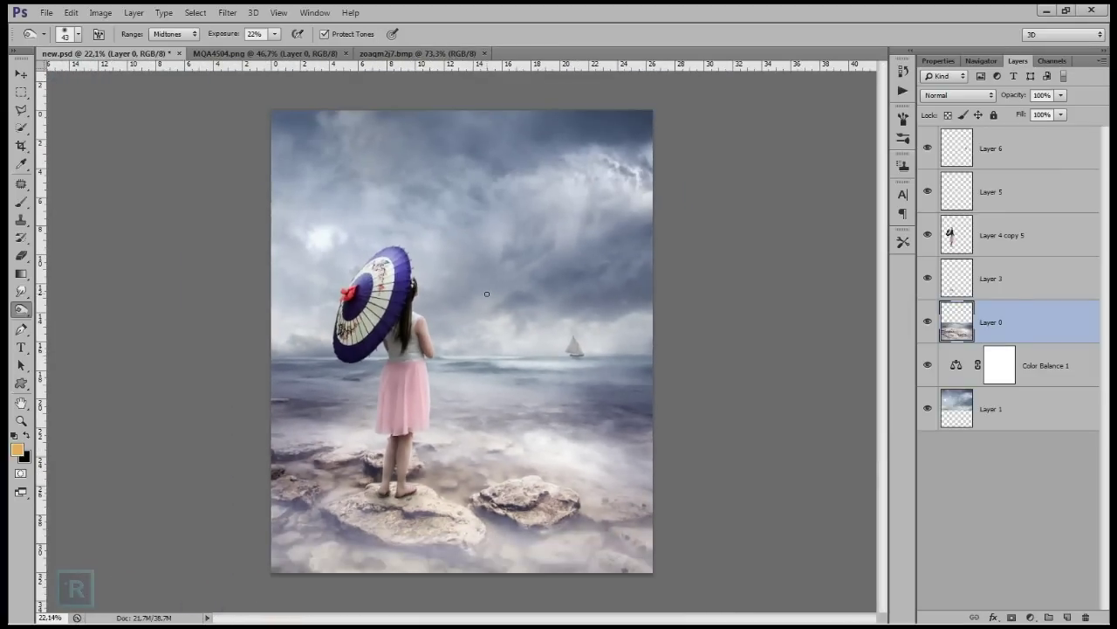
scroll(487, 294, up, 1)
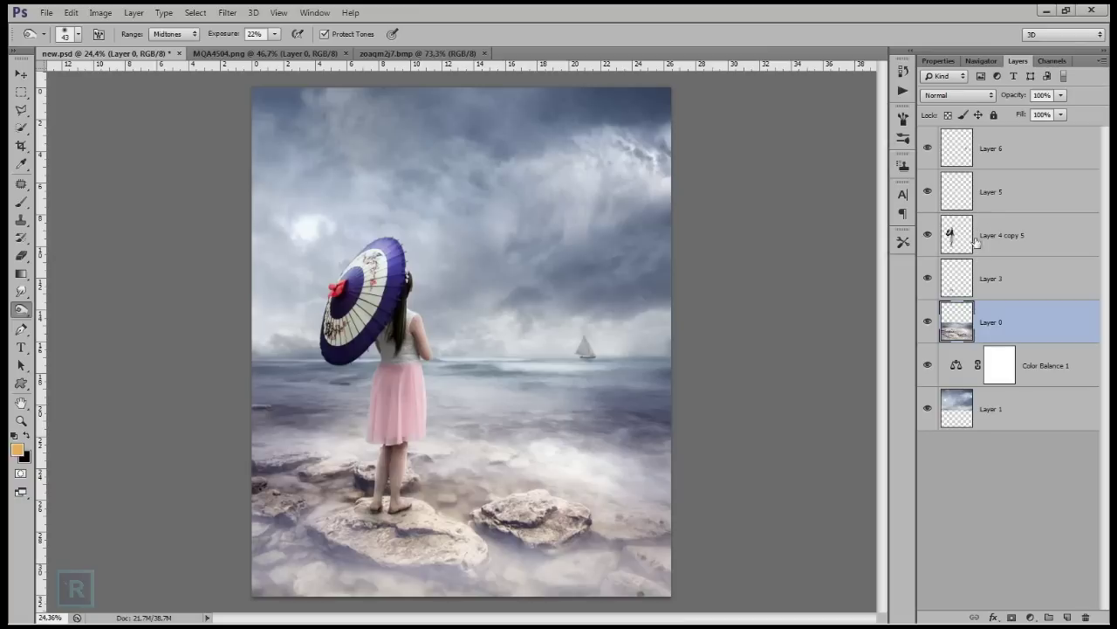
click(1021, 149)
Bring the birds from MQA4504.png into new.psd, scaled to about three-quarters and lowered slightly.
click(288, 54)
click(21, 74)
mouse_move(428, 319)
mouse_down()
mouse_move(478, 188)
mouse_move(488, 185)
mouse_up()
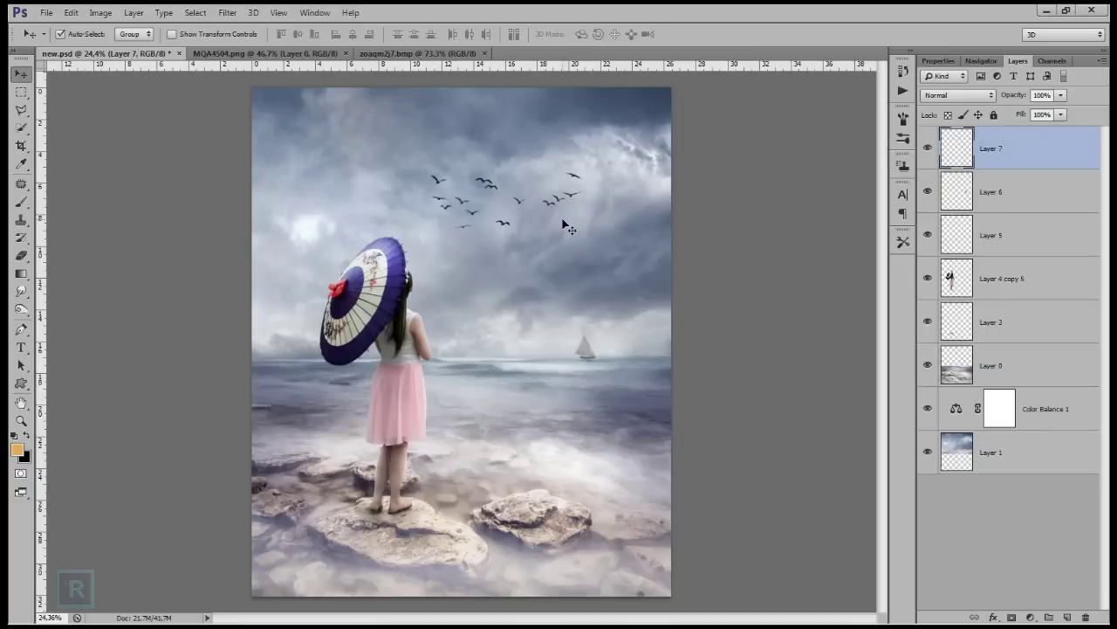
key(ctrl+t)
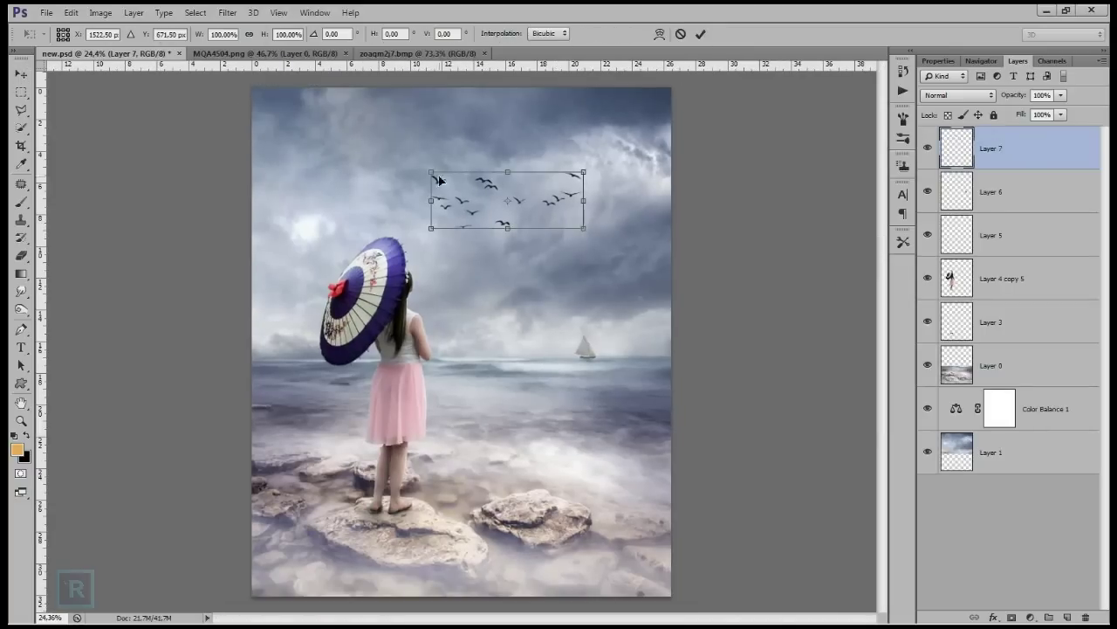
drag(430, 170, 471, 186)
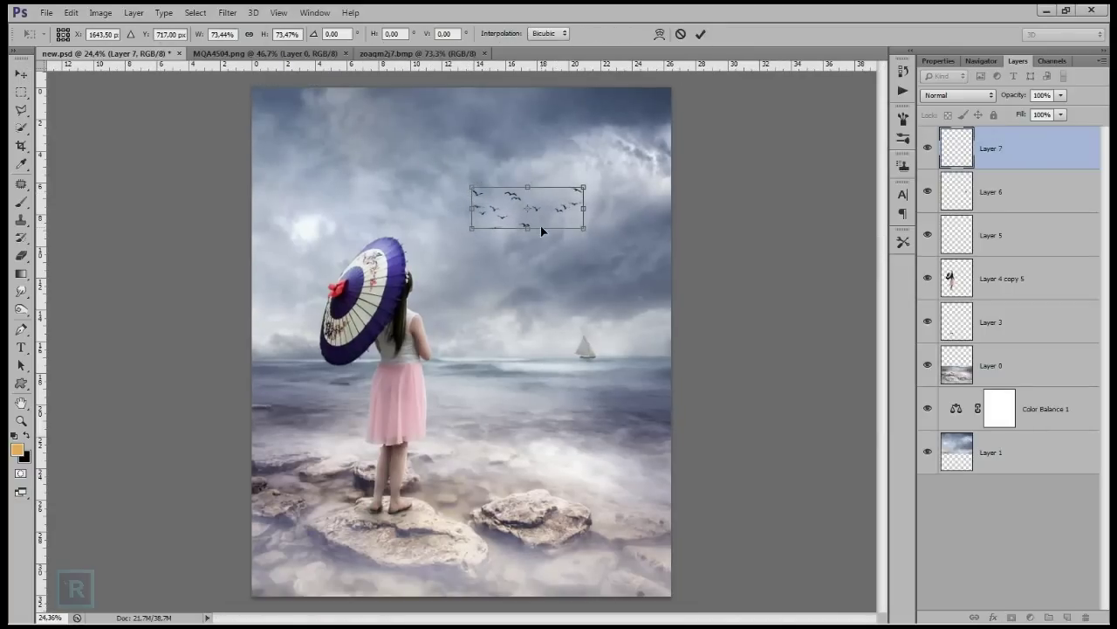
drag(555, 212, 564, 218)
key(Return)
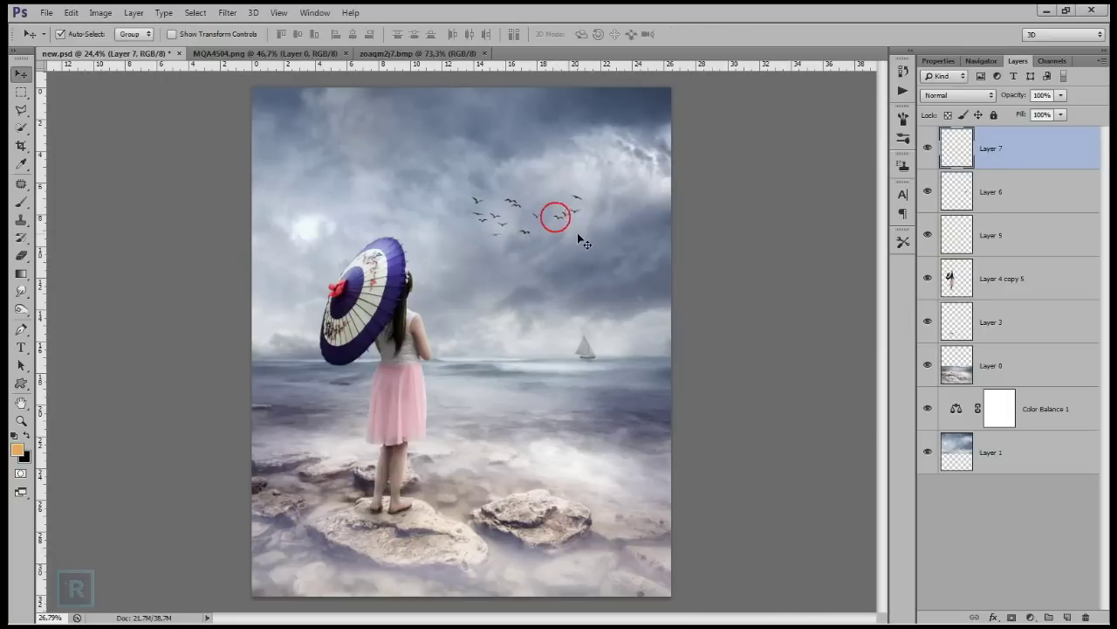
Fade the birds layer to about 84% opacity.
key(ctrl+0)
drag(1062, 97, 1049, 116)
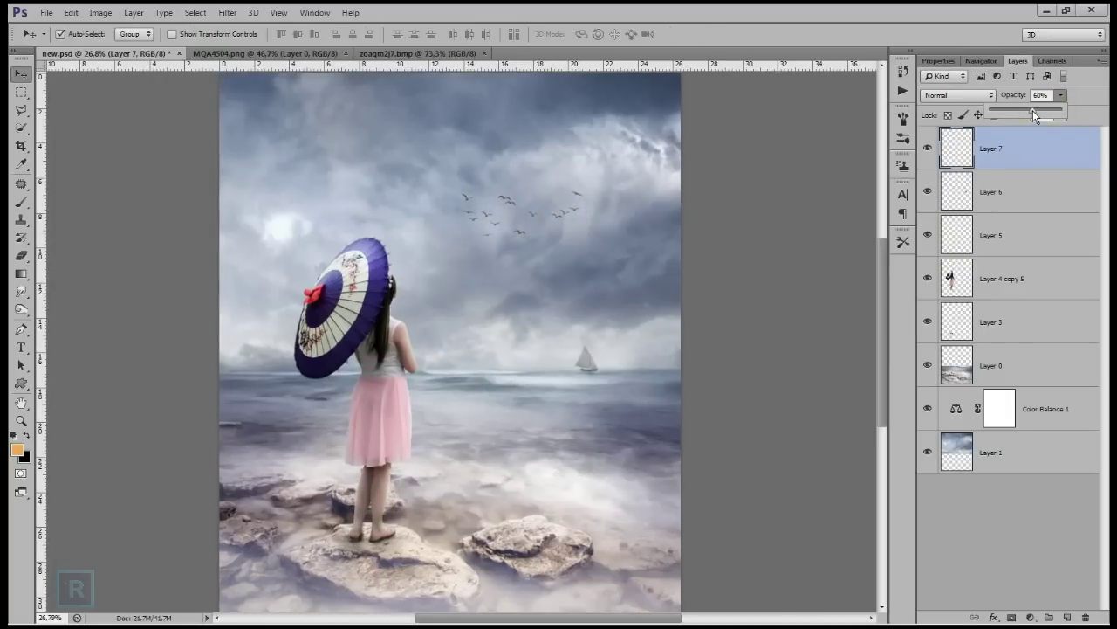
scroll(512, 270, down, 3)
scroll(638, 284, up, 1)
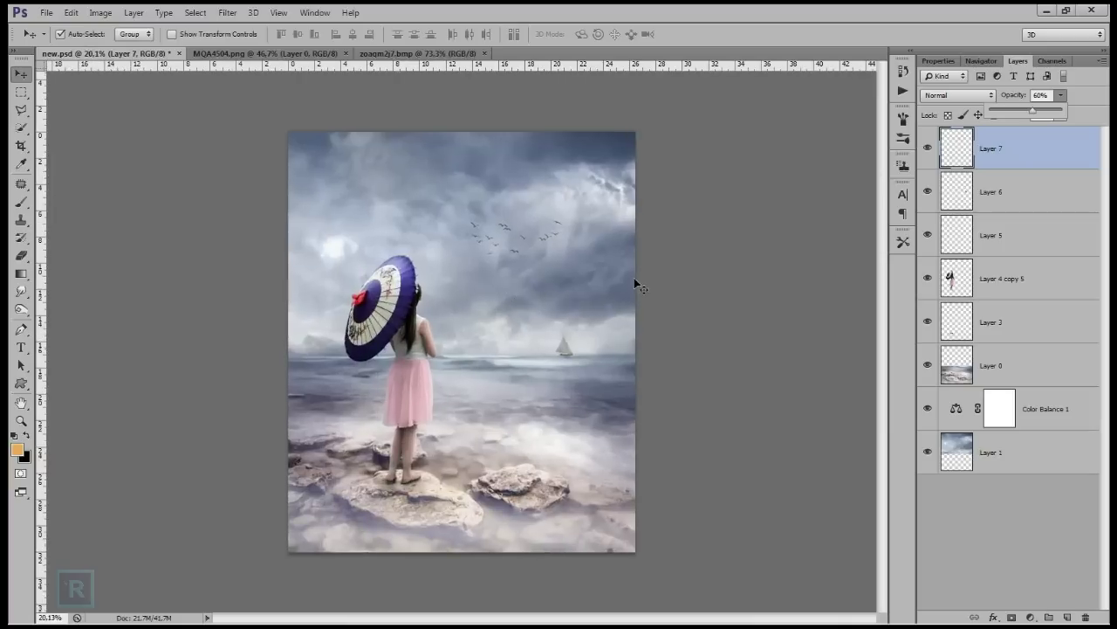
drag(1032, 112, 1045, 116)
scroll(472, 273, down, 1)
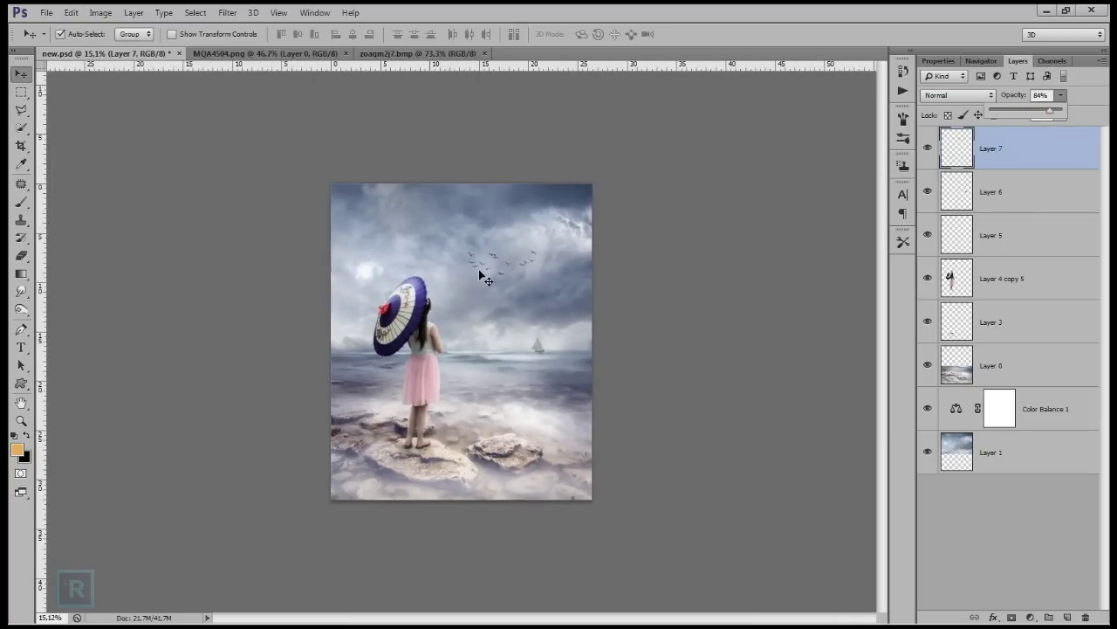
scroll(576, 284, up, 1)
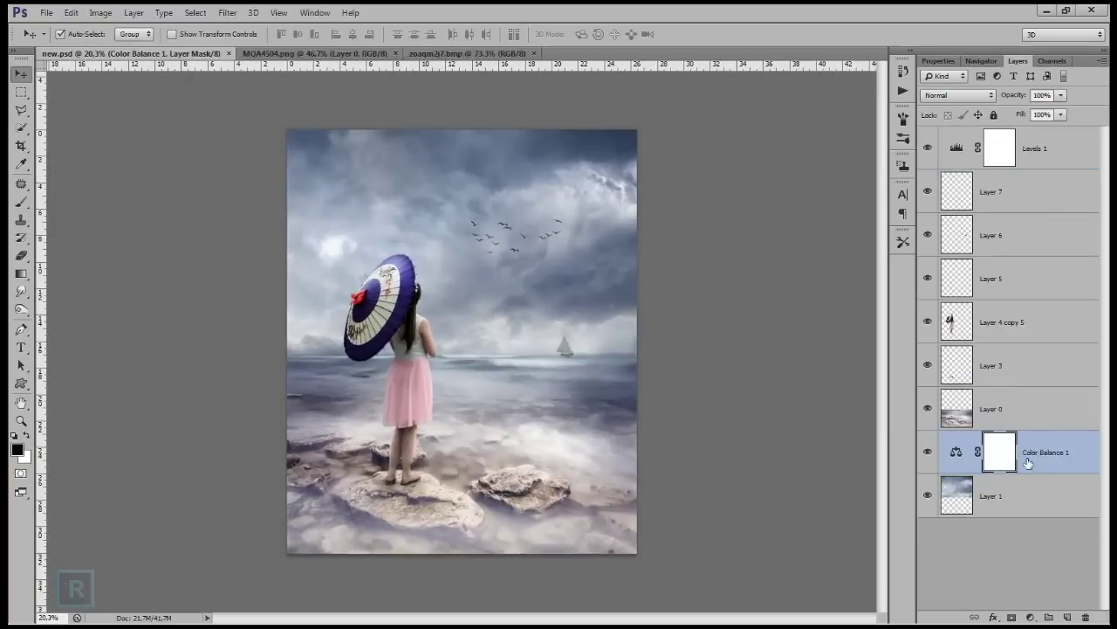
Select Levels 1, toggle its visibility to compare, and open the new fill/adjustment layer list.
click(1033, 150)
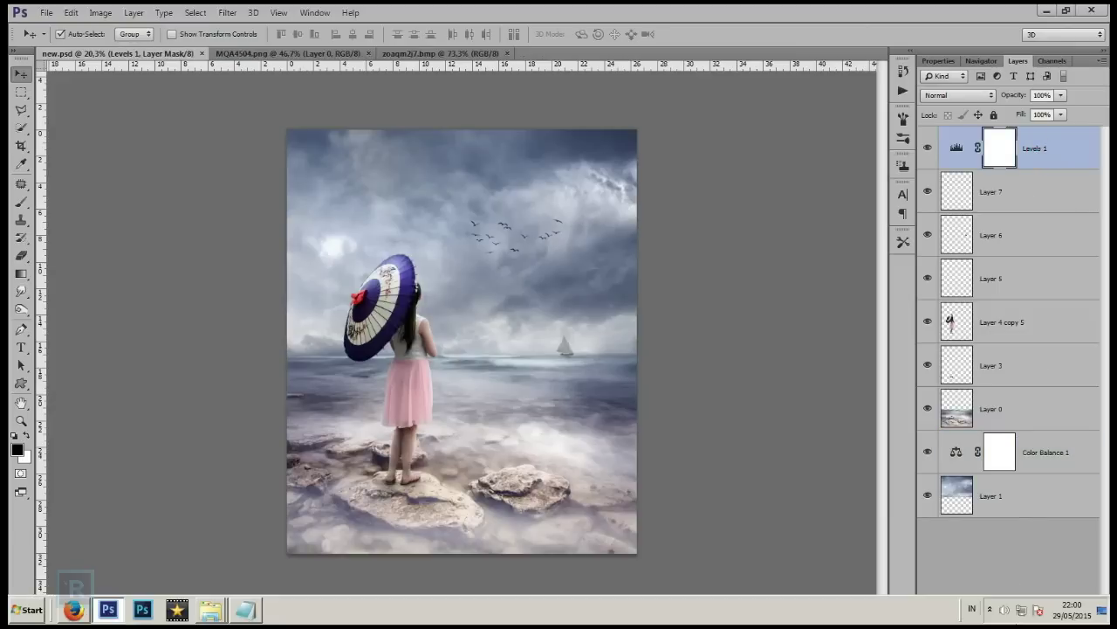
click(927, 147)
click(928, 148)
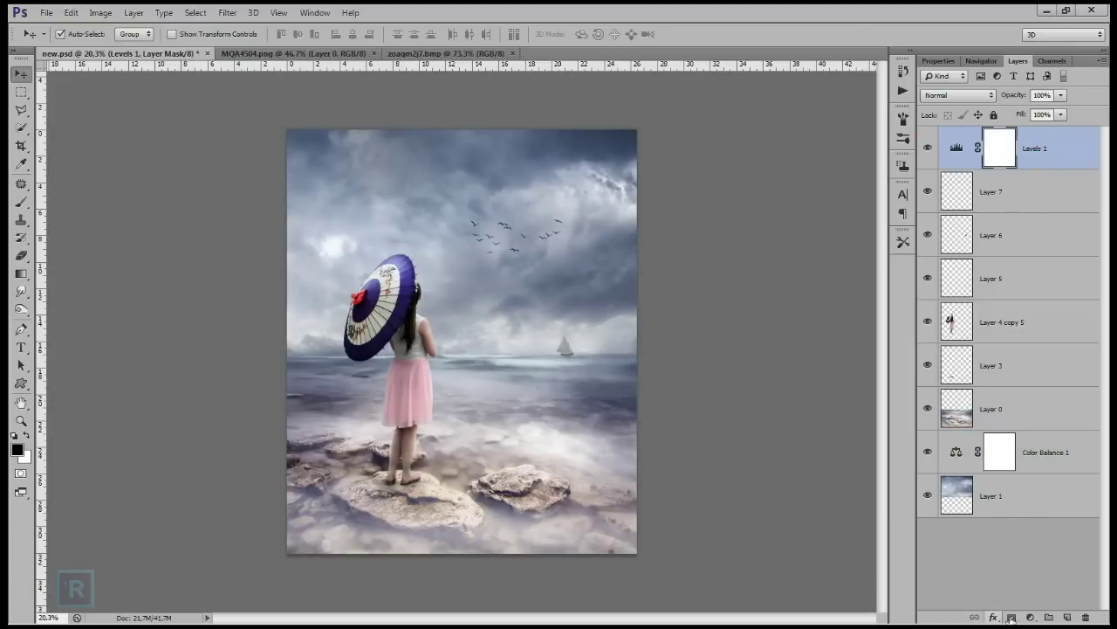
click(1030, 617)
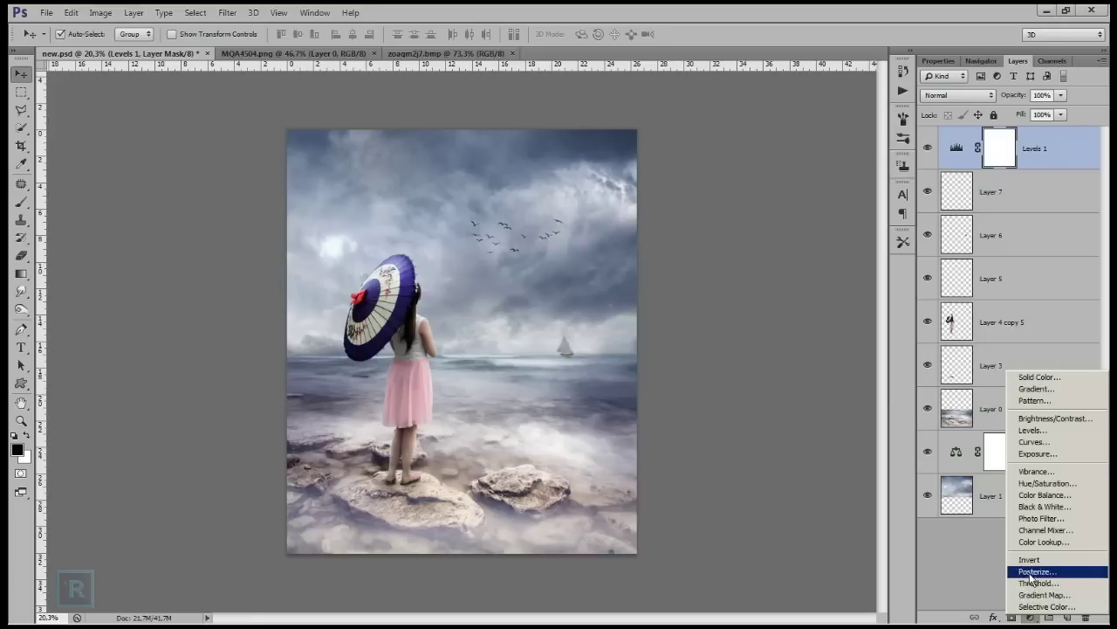
Add a Gradient Fill layer and darken its starting colour stop.
click(1047, 389)
click(802, 174)
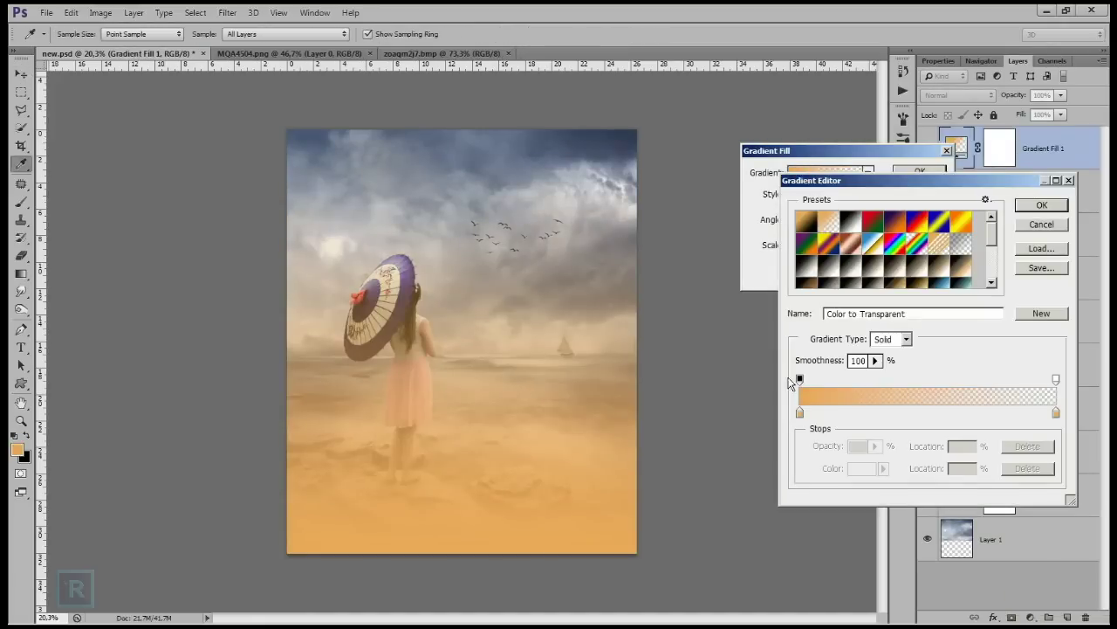
click(799, 412)
click(861, 468)
mouse_move(838, 431)
mouse_down()
mouse_move(767, 496)
mouse_move(709, 522)
mouse_up()
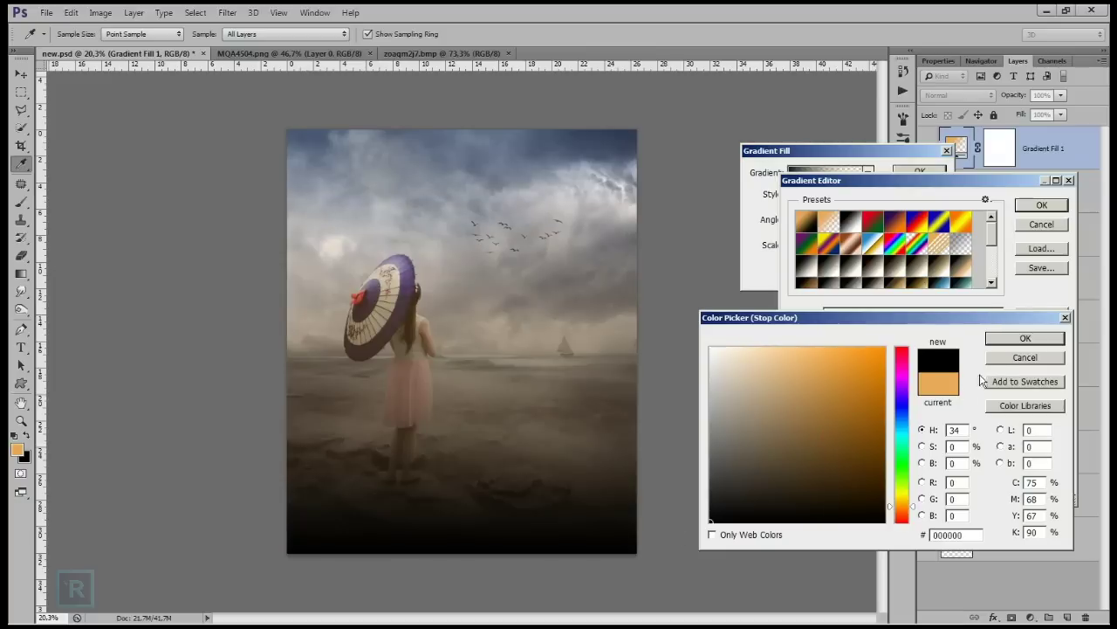
click(1012, 341)
click(1026, 206)
Make the gradient Radial, Reversed, at 130% scale.
click(821, 194)
click(808, 214)
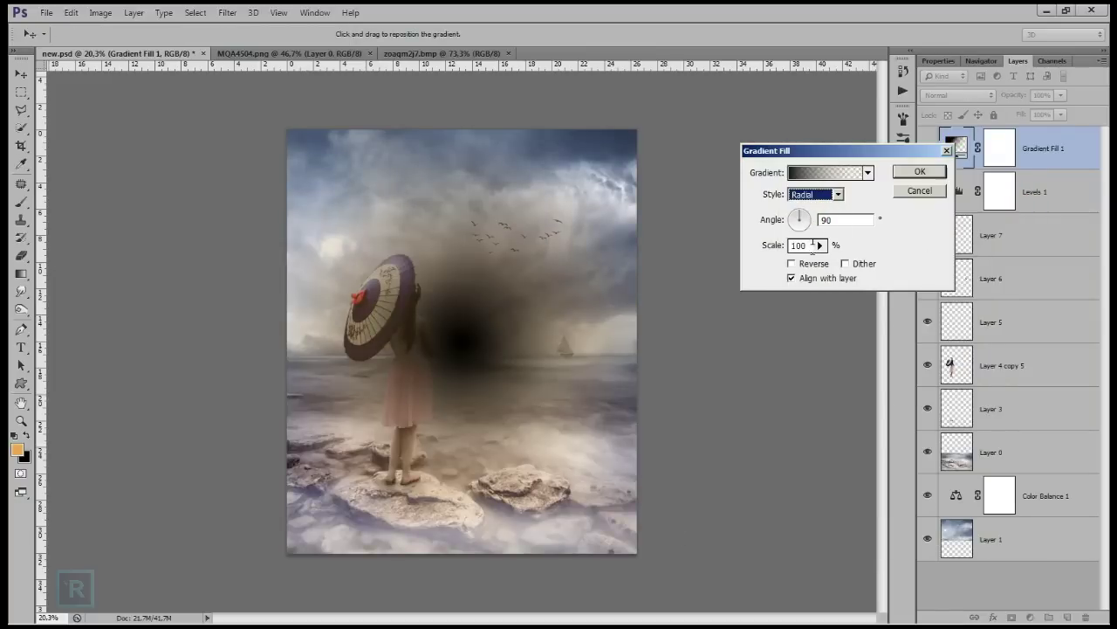
click(810, 263)
click(820, 246)
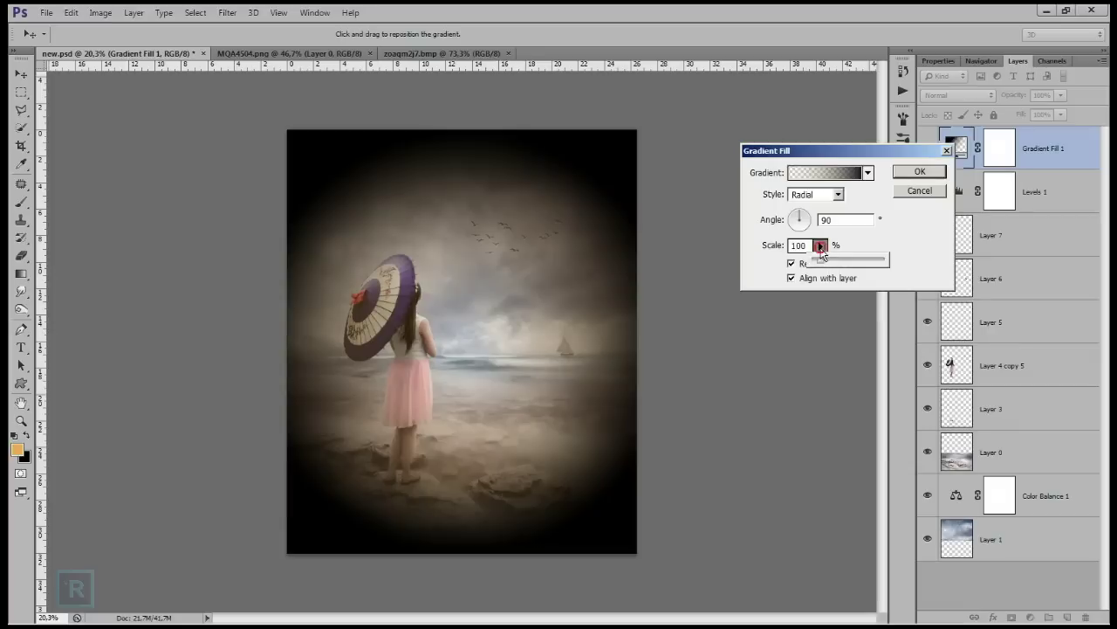
drag(821, 259, 825, 265)
click(823, 261)
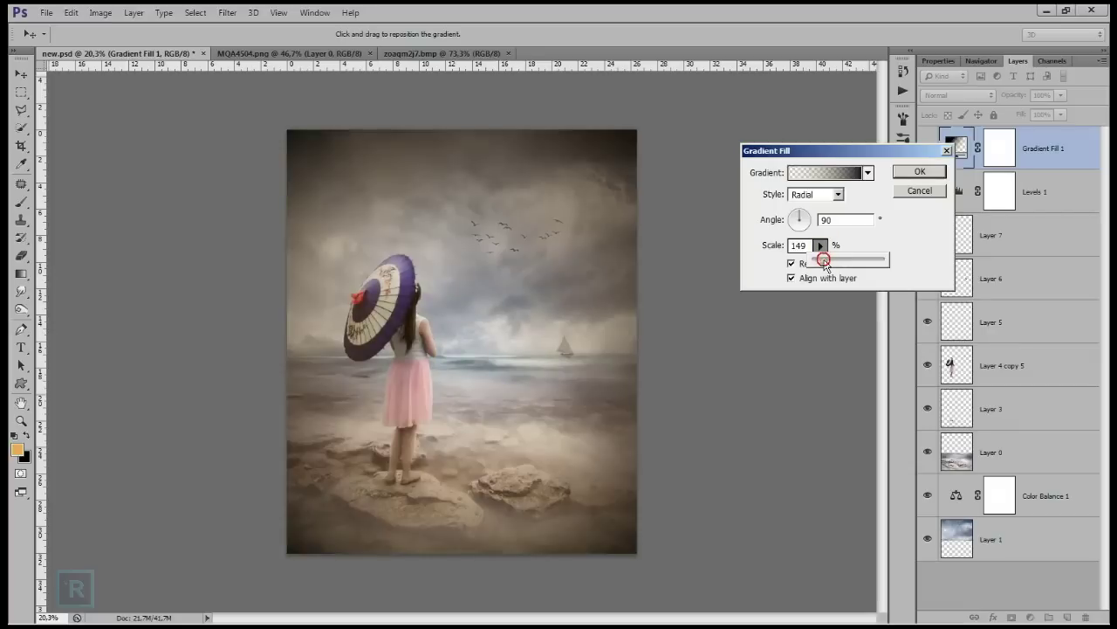
drag(825, 265, 823, 264)
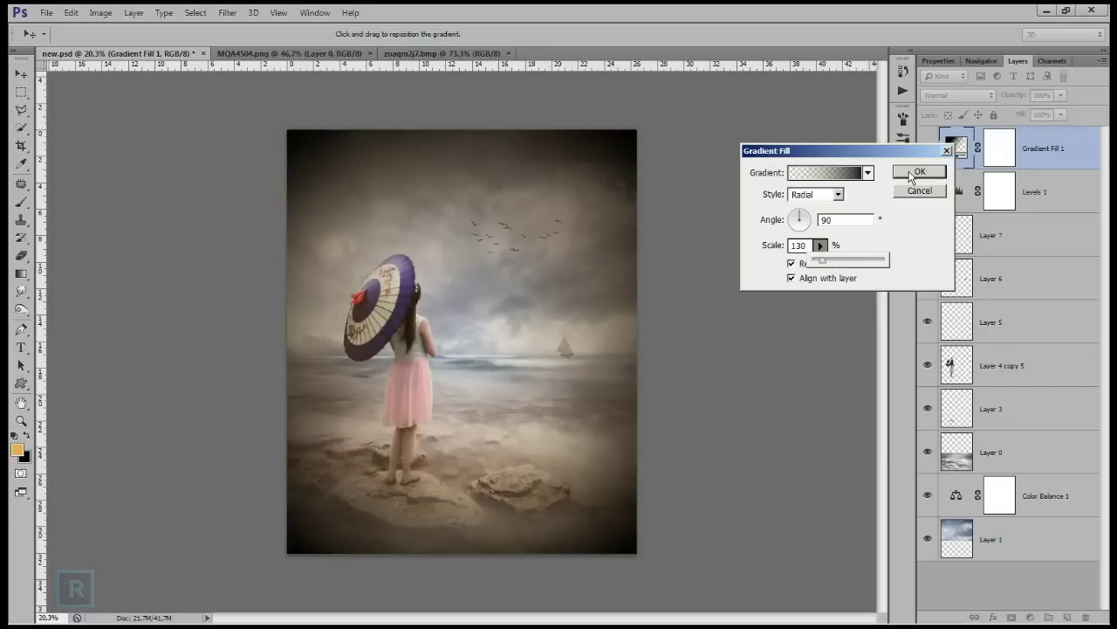
Set the gradient stop to pure black, shift the vignette centre left, and confirm.
click(855, 173)
click(1057, 413)
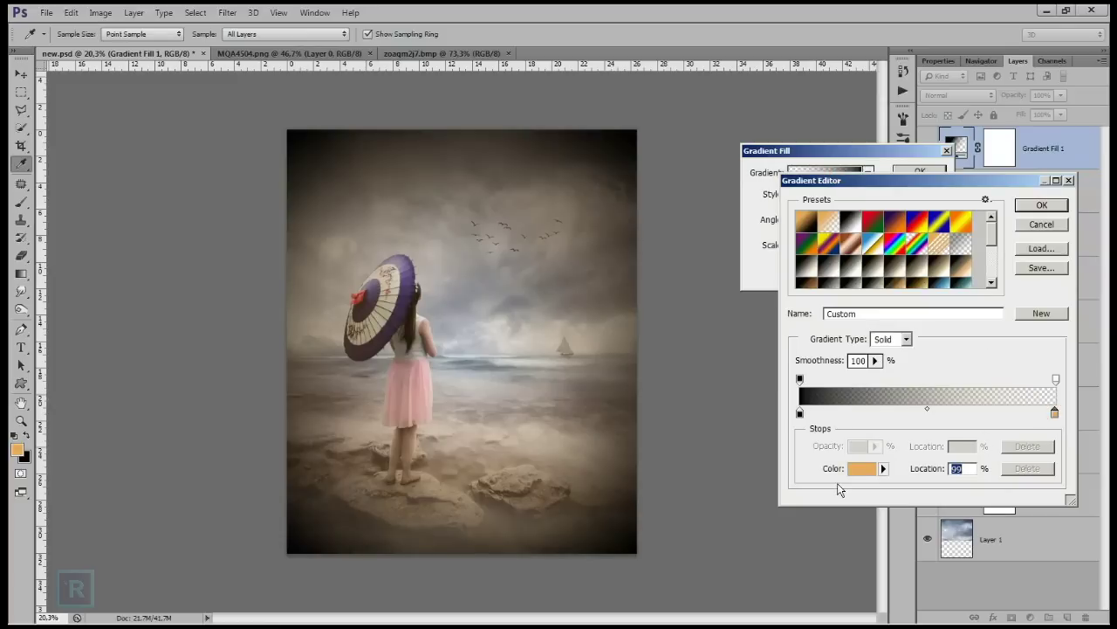
click(861, 468)
drag(830, 468, 683, 530)
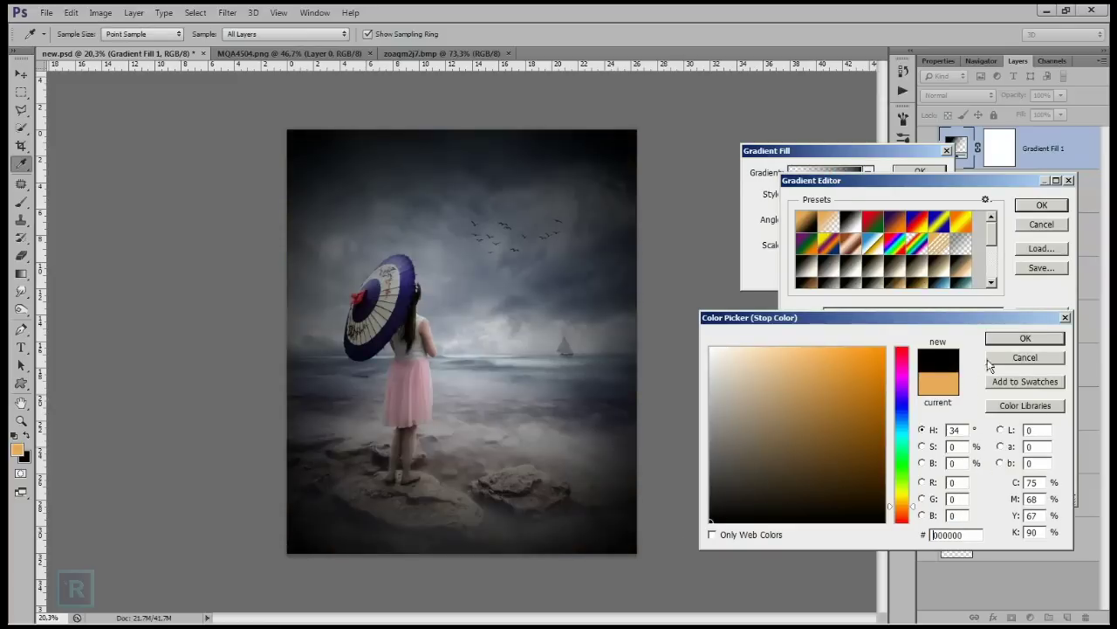
click(1018, 339)
click(1021, 209)
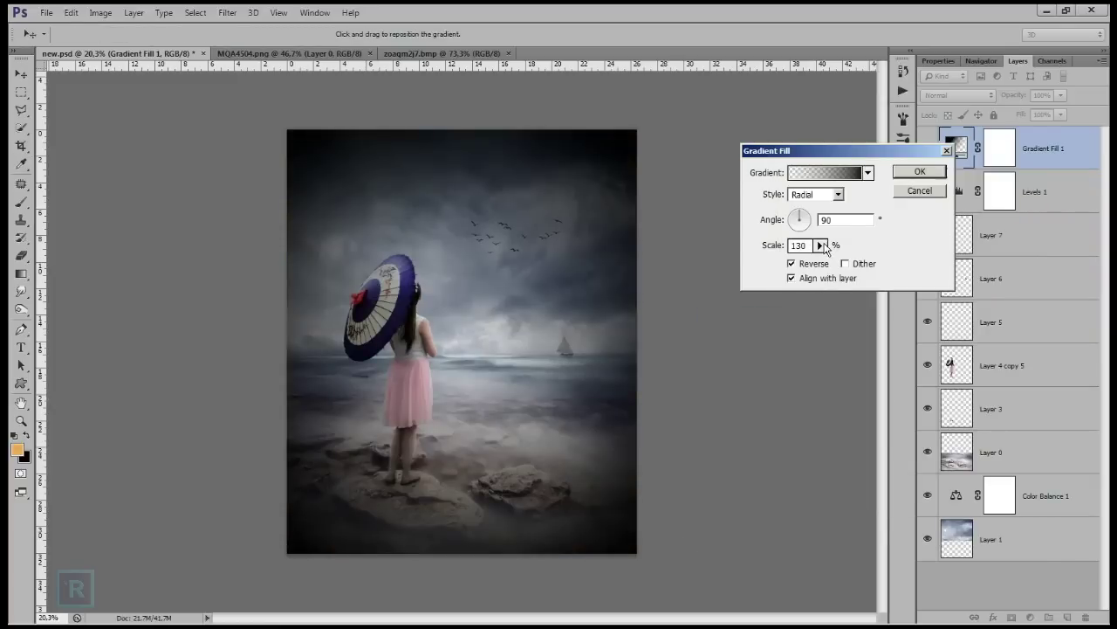
mouse_move(459, 357)
mouse_down()
mouse_move(425, 360)
mouse_move(440, 342)
mouse_up()
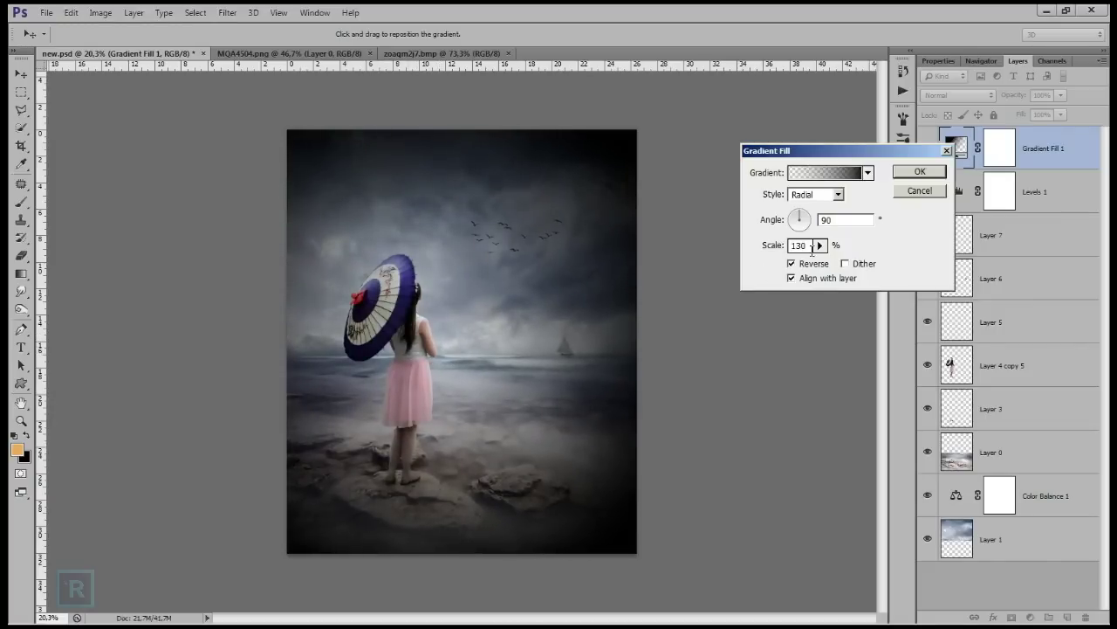
click(915, 173)
Lower the vignette layer's opacity to 50%.
click(1062, 96)
drag(1063, 103, 1036, 113)
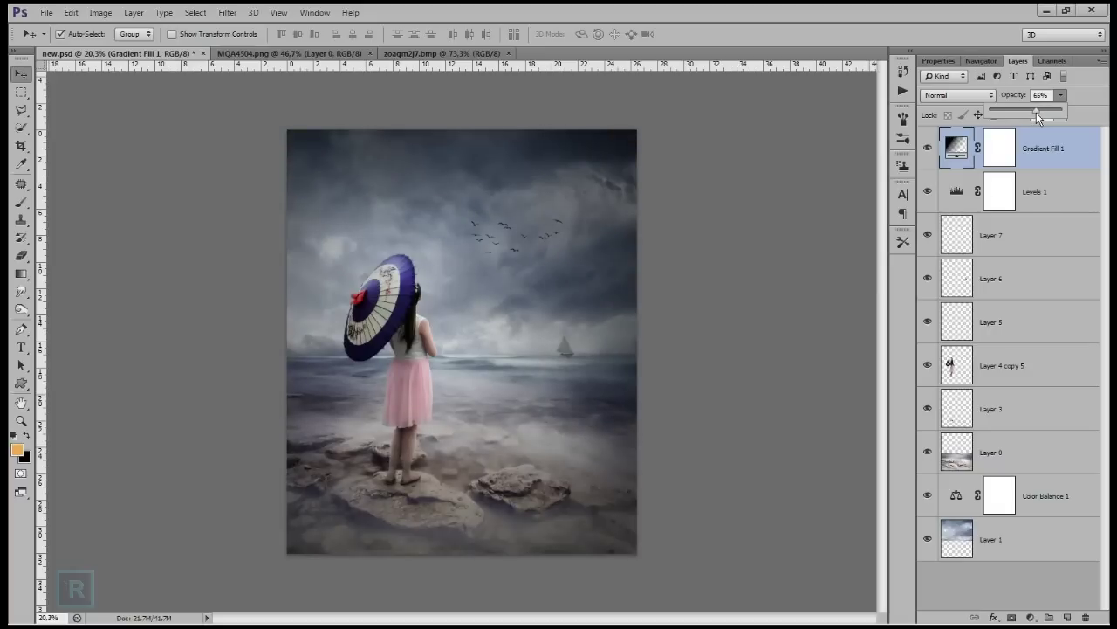
drag(1036, 113, 1027, 115)
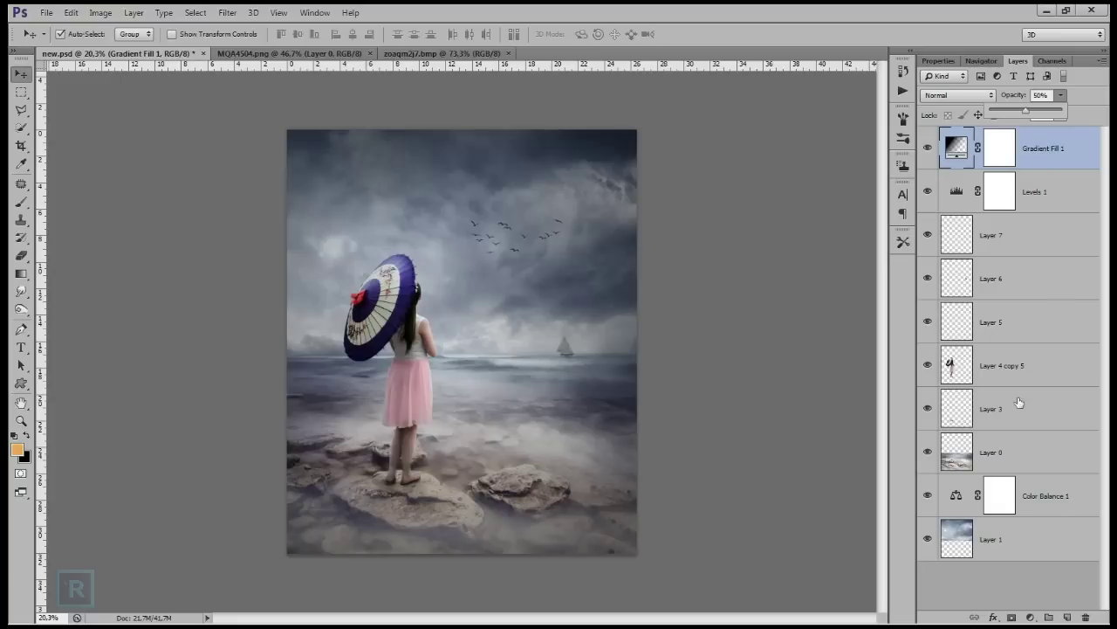
click(1031, 617)
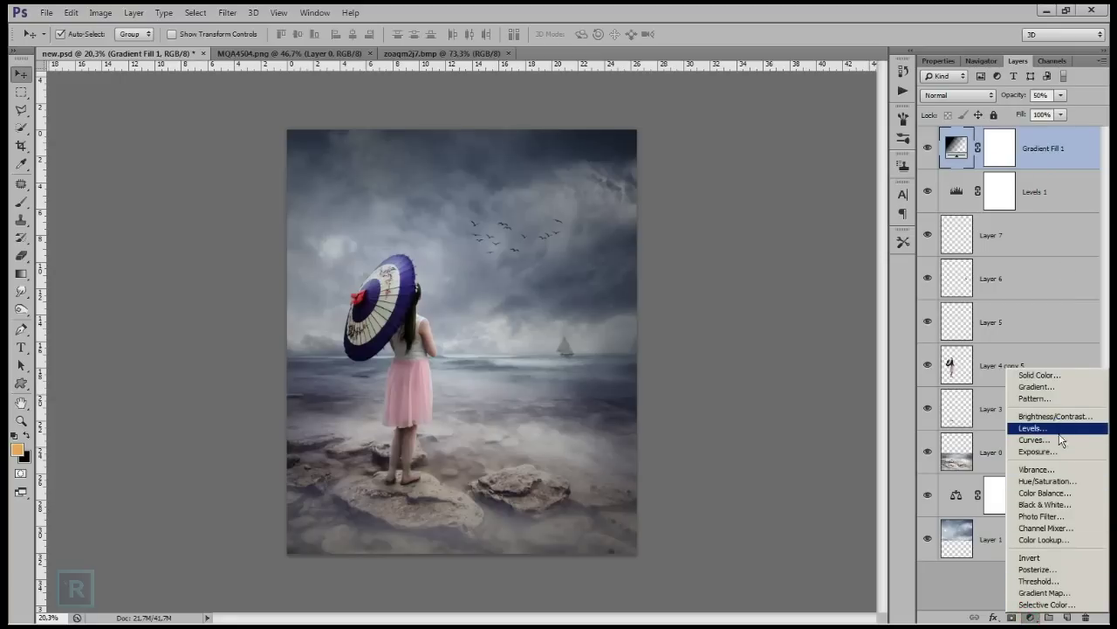
Add a Curves adjustment layer with an S-shaped RGB curve for more contrast.
click(1051, 438)
drag(1042, 179, 1043, 172)
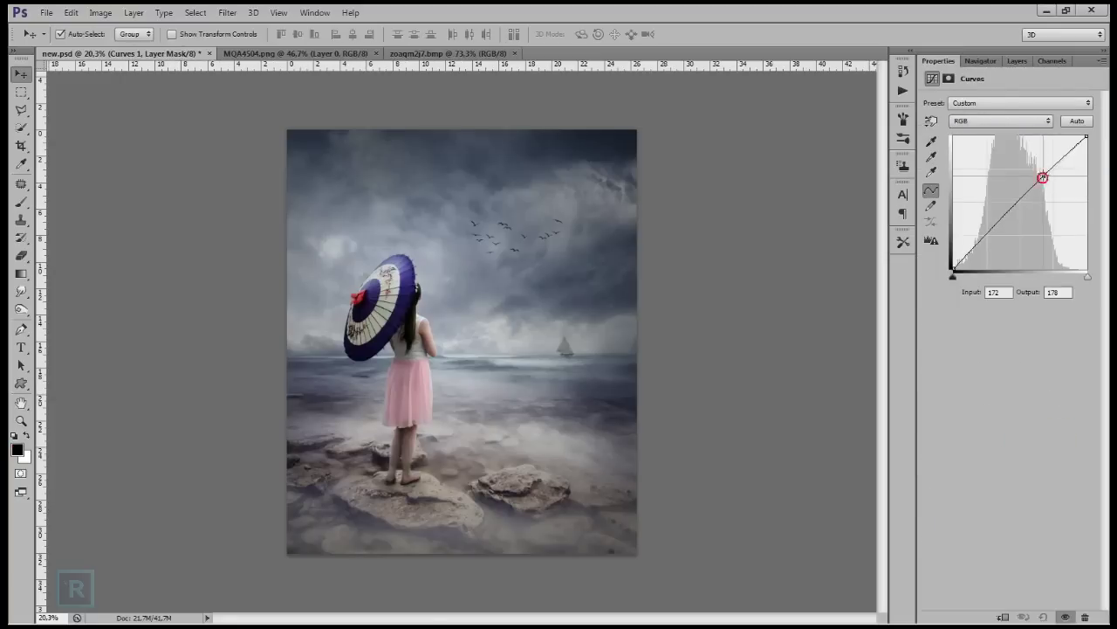
drag(1003, 220, 992, 230)
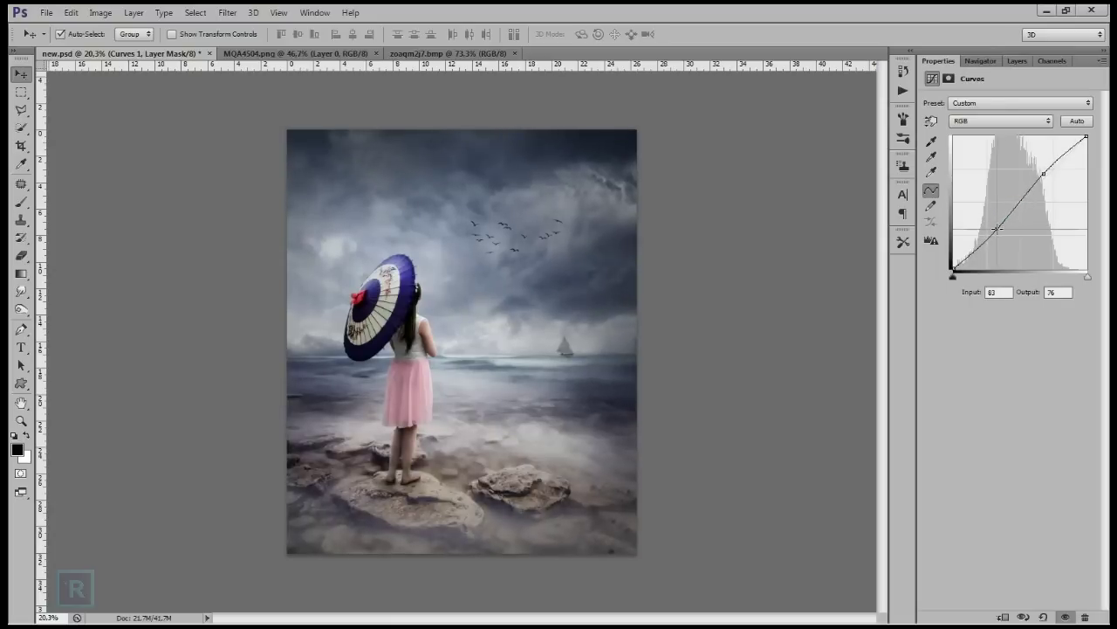
On the Blue channel curve, lift blue in the shadows and pull down the blue midtones.
click(999, 120)
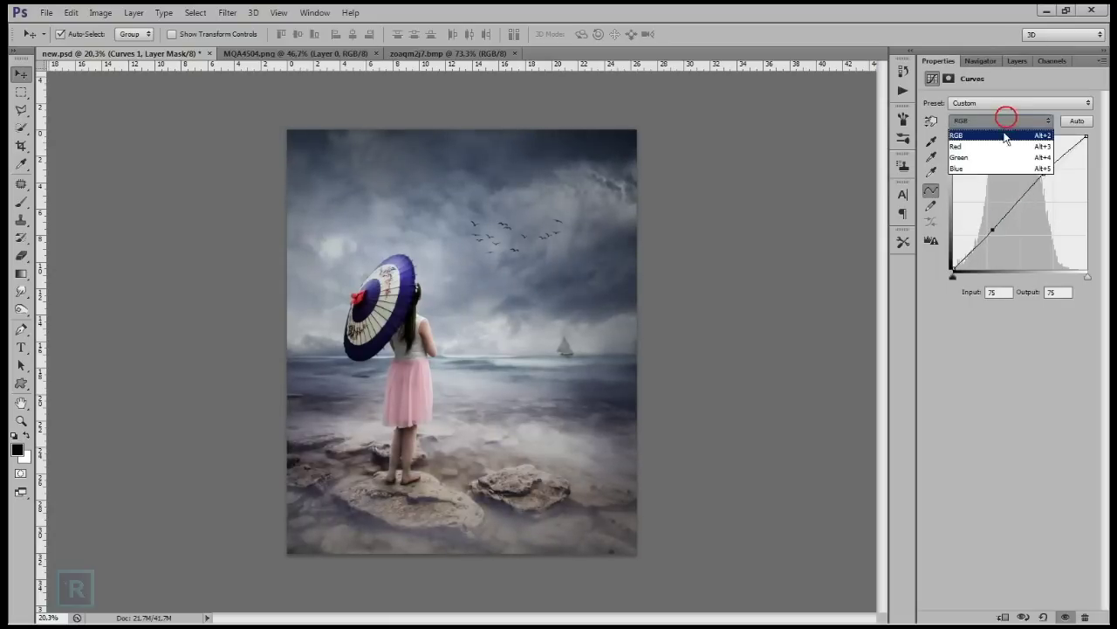
click(1002, 168)
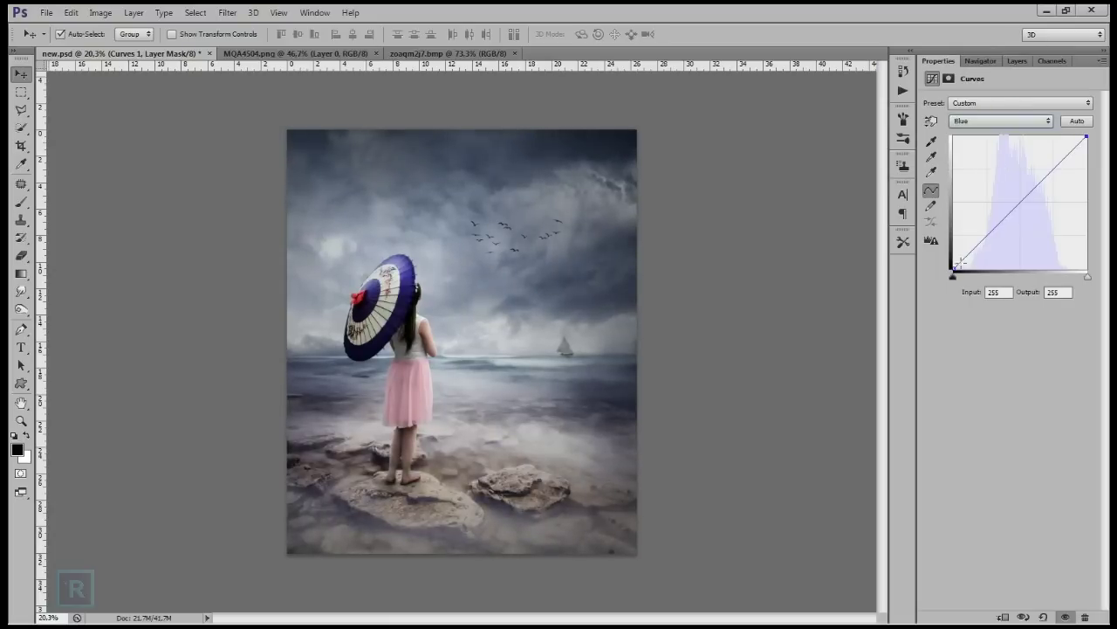
drag(954, 269, 954, 257)
drag(1083, 136, 1091, 146)
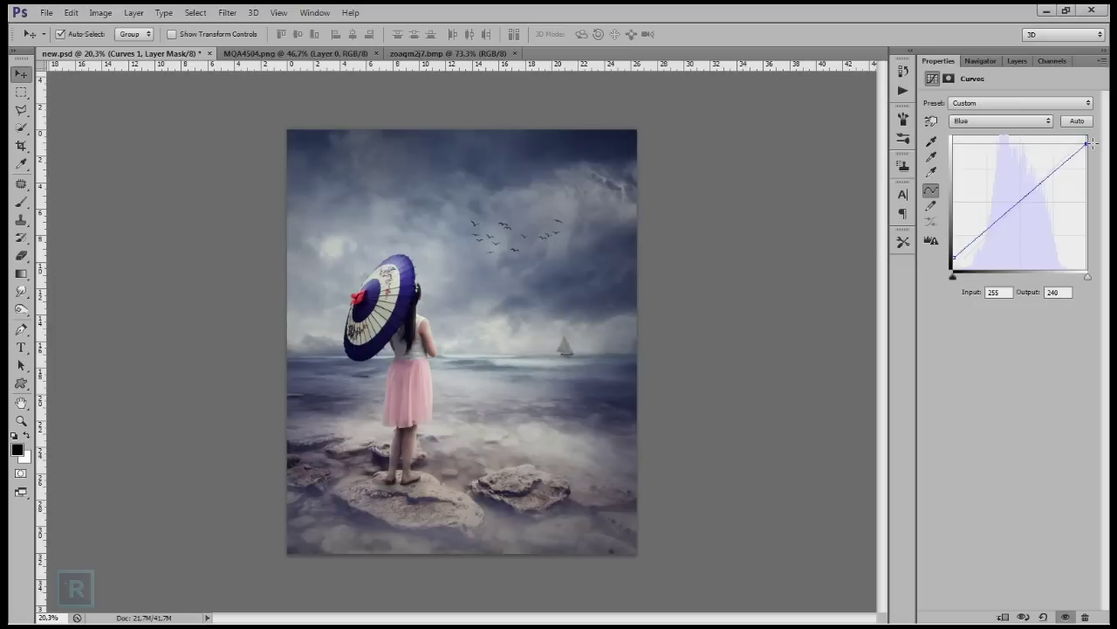
drag(1034, 187, 1034, 201)
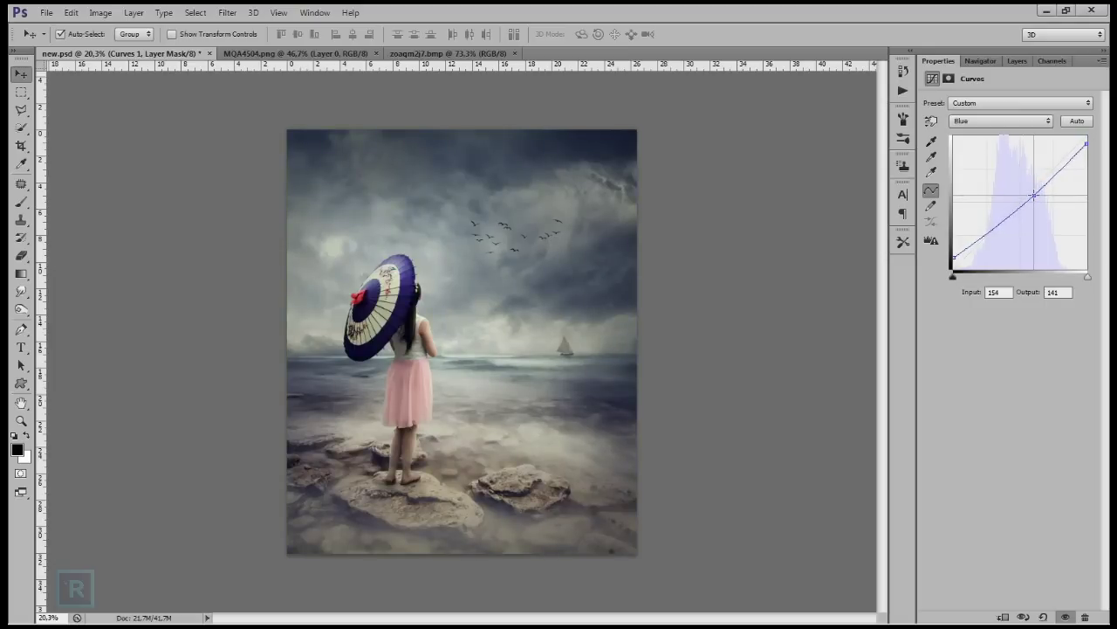
drag(1087, 143, 1089, 133)
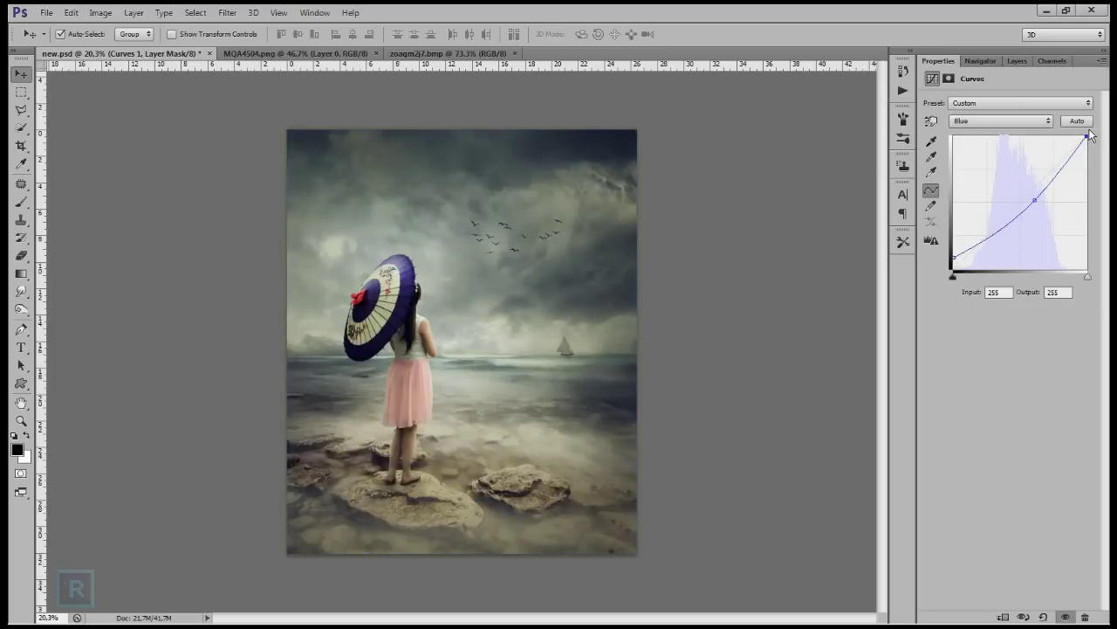
On the Red channel curve, adjust the shadows and reduce red in the highlights.
click(1007, 122)
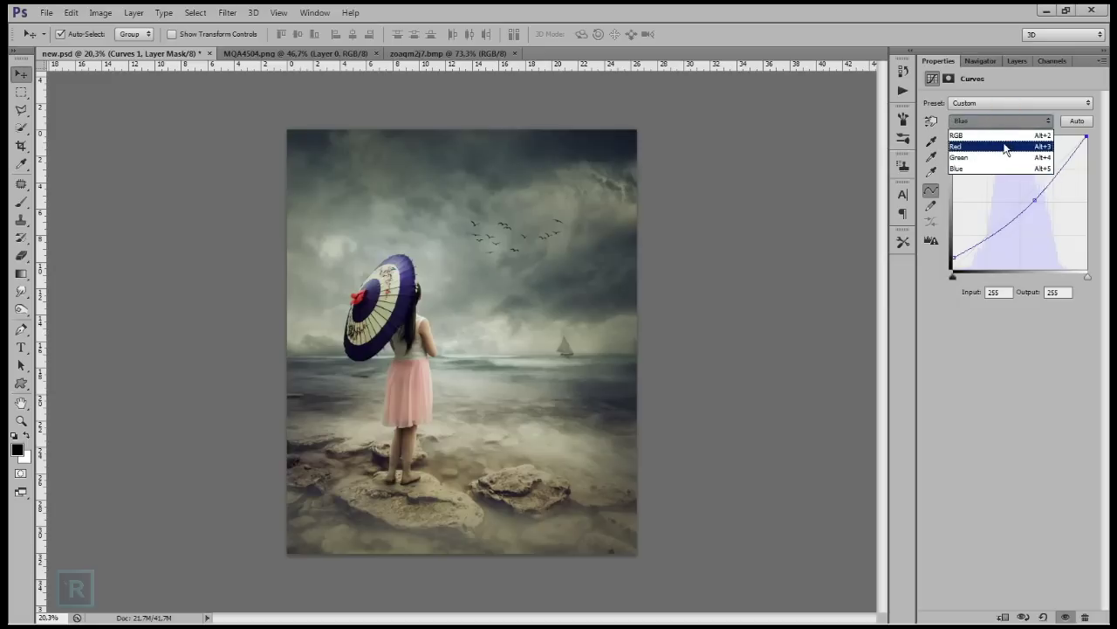
click(1003, 143)
drag(955, 268, 960, 269)
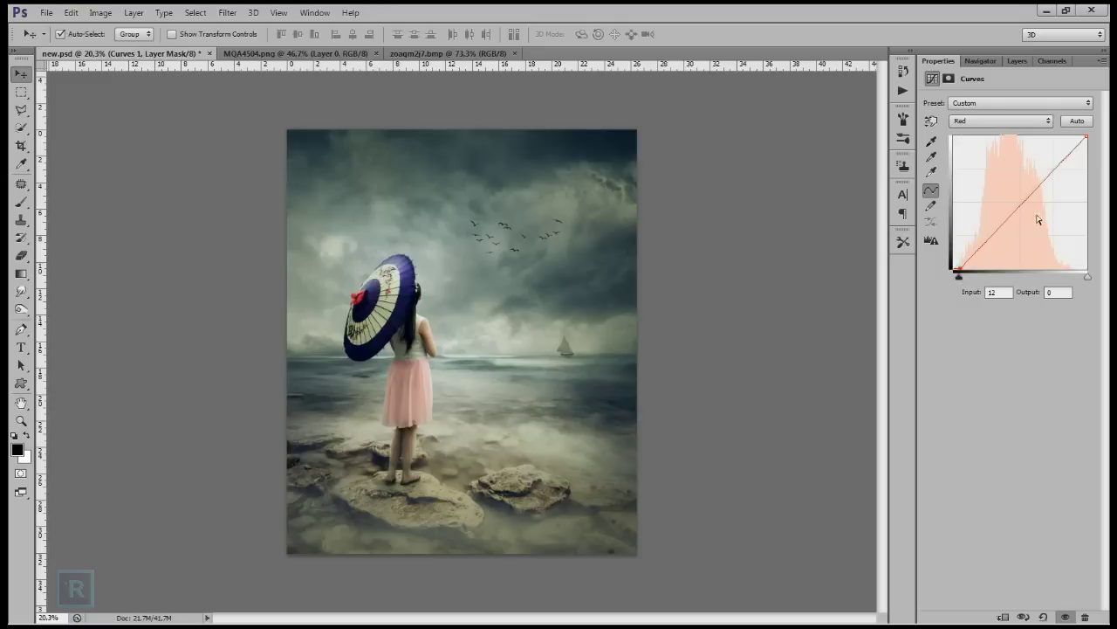
drag(1090, 136, 1093, 143)
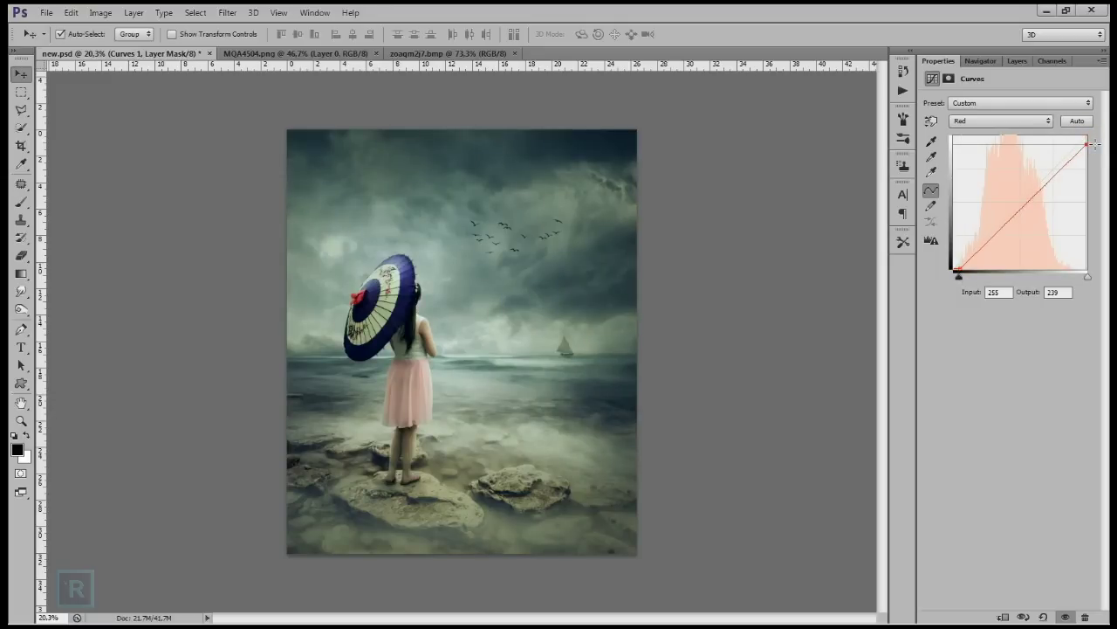
Fine-tune the upper and shadow points of the combined RGB curve.
click(1020, 122)
click(1024, 138)
click(1041, 174)
click(990, 228)
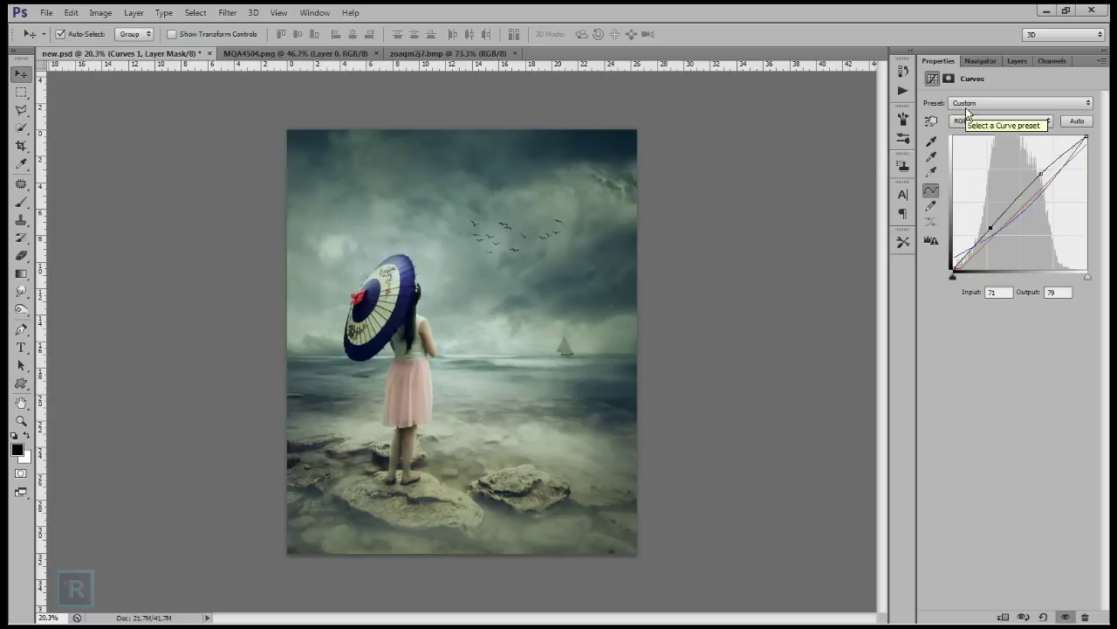
click(1017, 61)
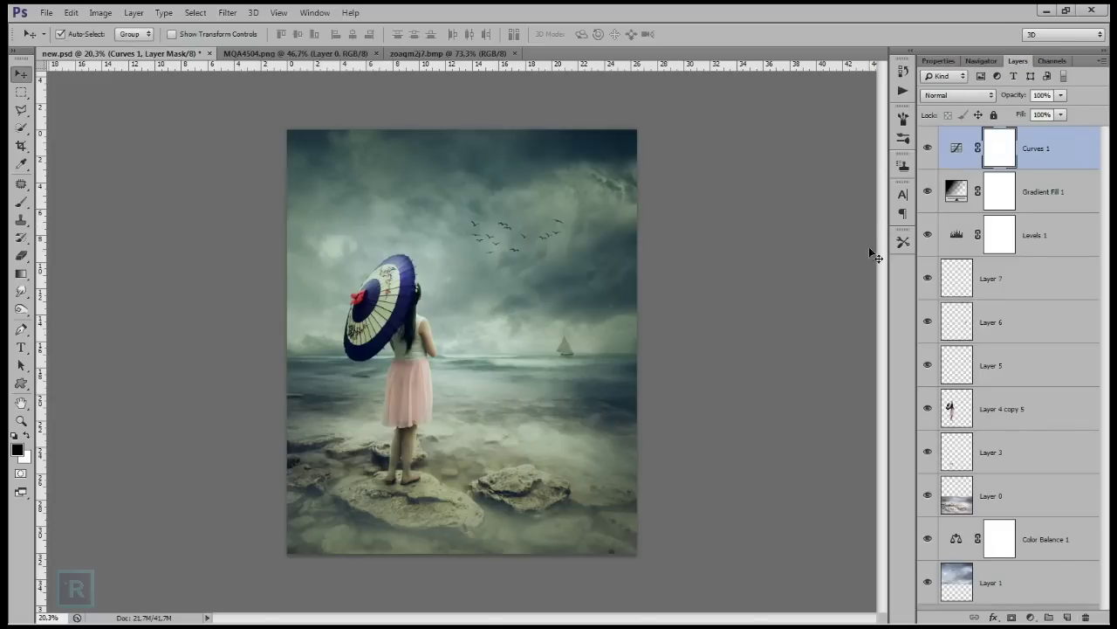
Add a Levels adjustment with the white input slider pulled to 244 to brighten highlights.
click(1031, 617)
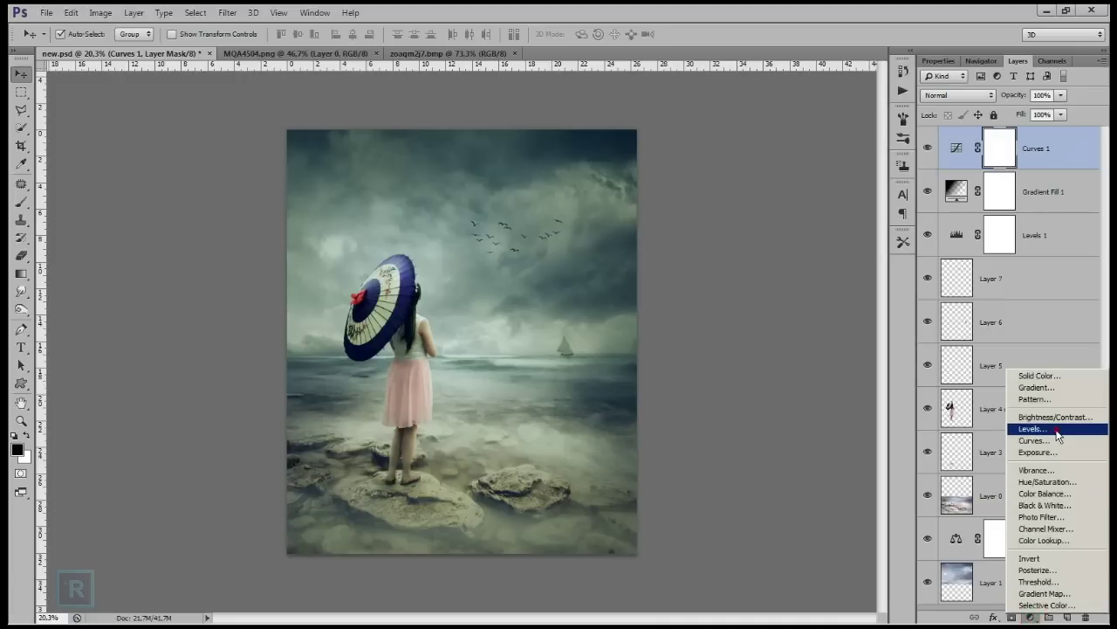
click(1034, 429)
drag(1091, 206, 1078, 209)
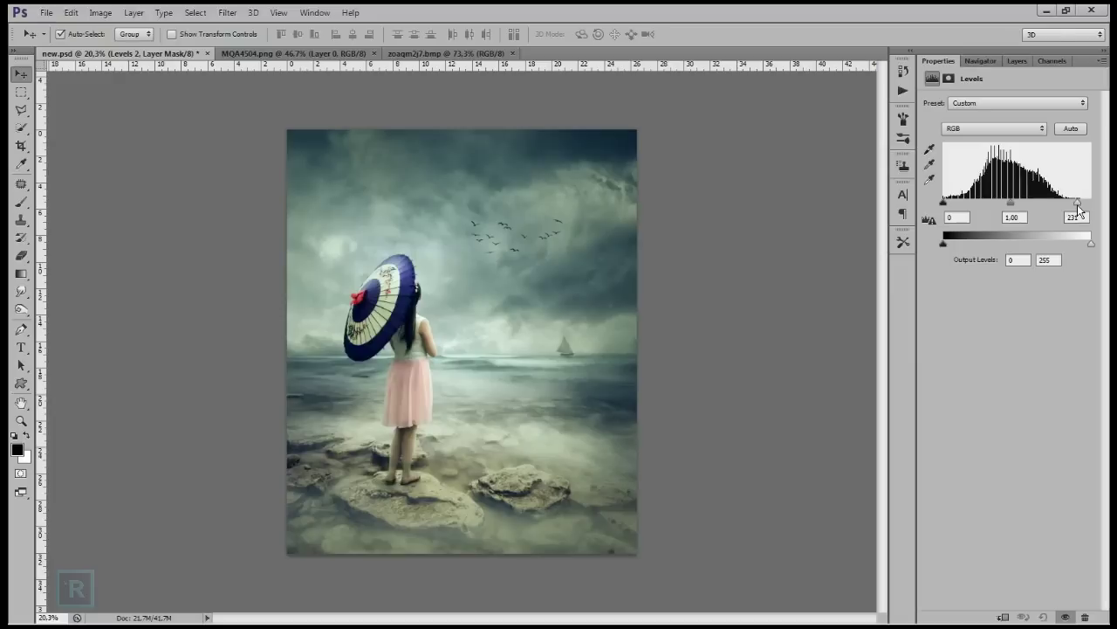
click(1015, 61)
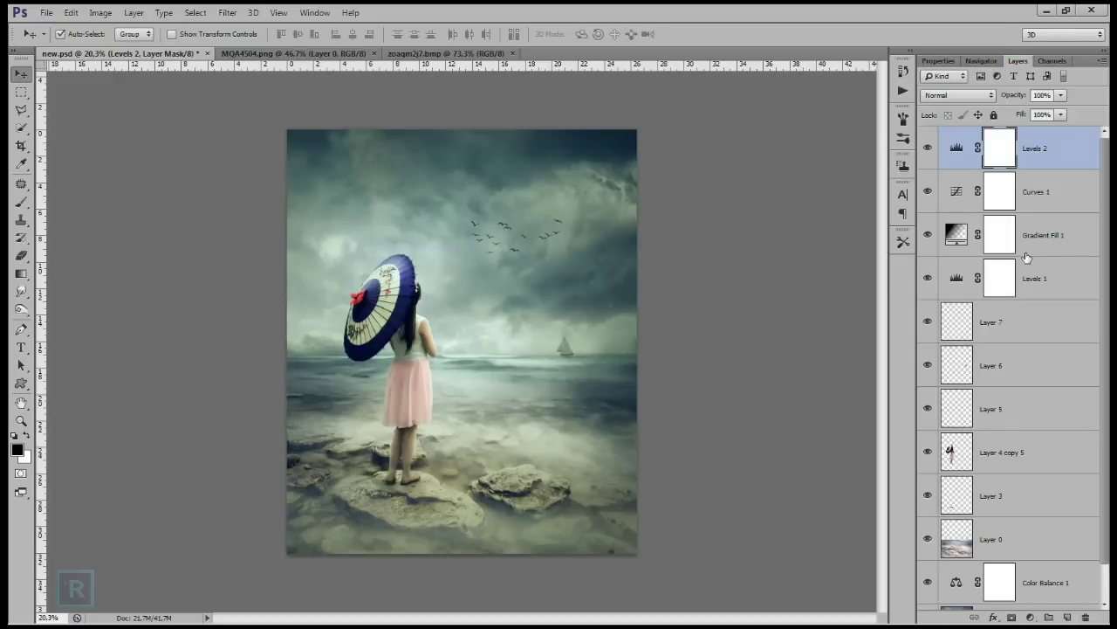
Merge visible layers into Layer 8, duplicate it, and heavily Gaussian-blur the copy.
key(ctrl+alt+shift+e)
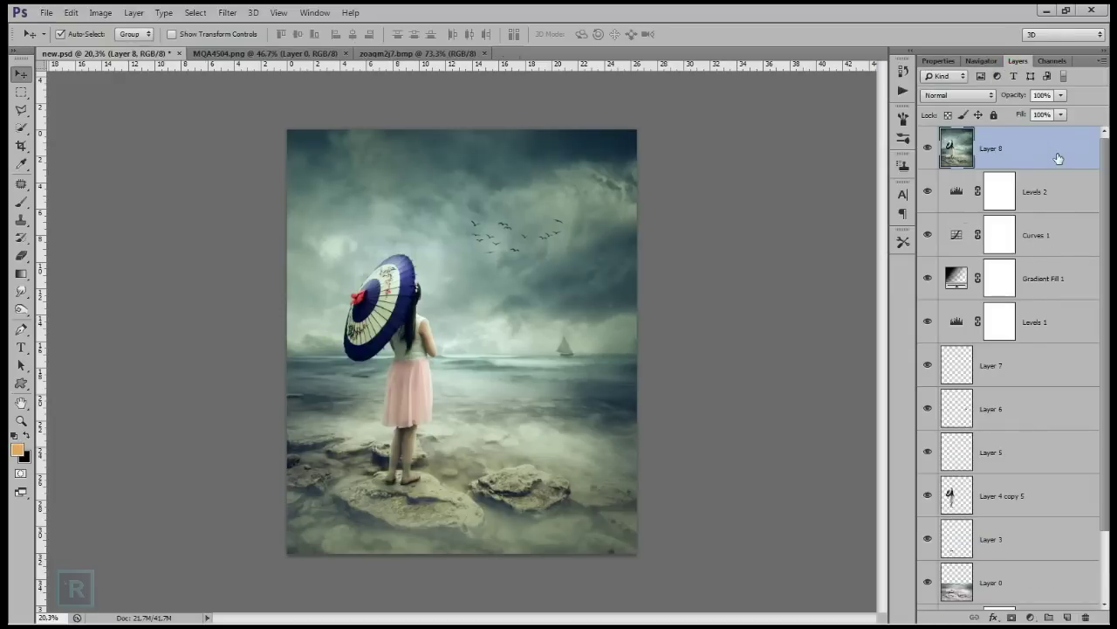
mouse_move(1043, 151)
mouse_down()
mouse_move(1042, 339)
mouse_move(1073, 617)
mouse_up()
click(1034, 157)
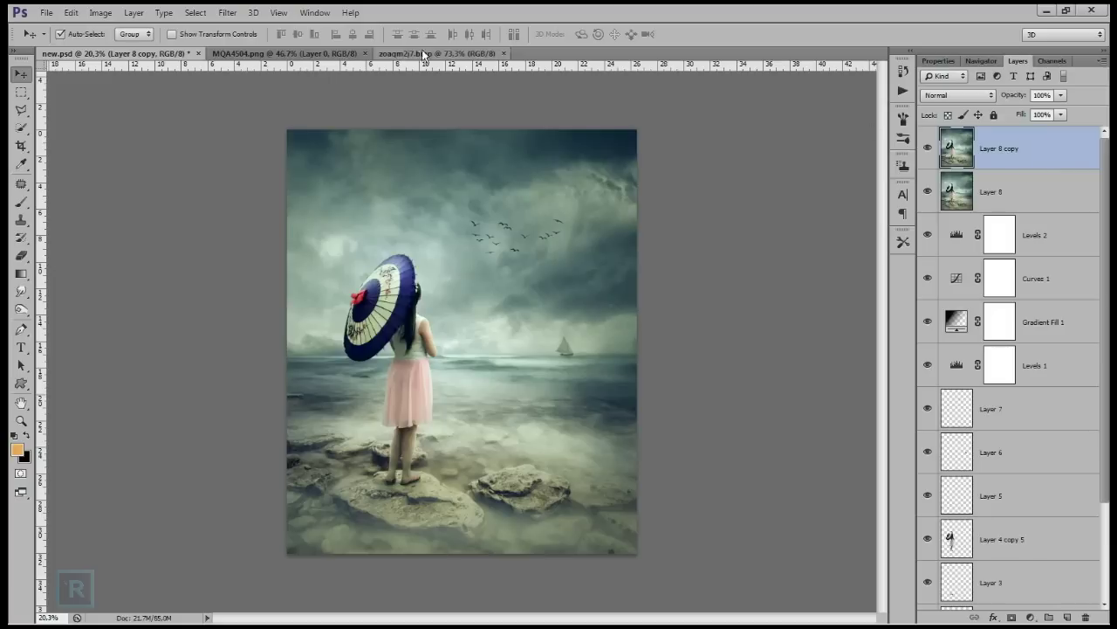
click(227, 12)
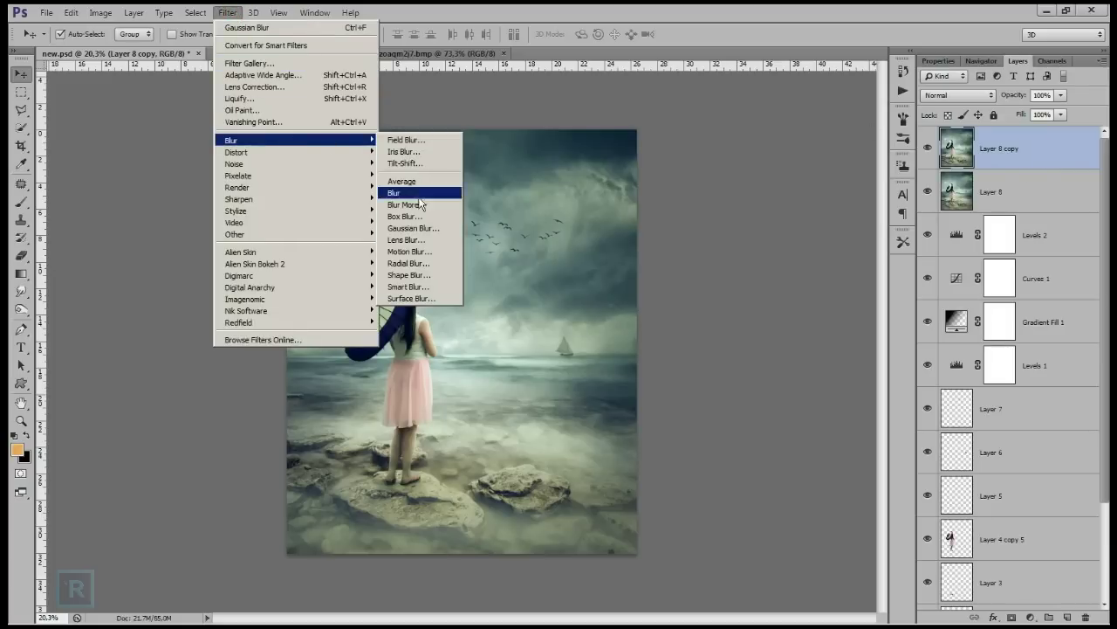
click(415, 231)
drag(876, 381, 918, 383)
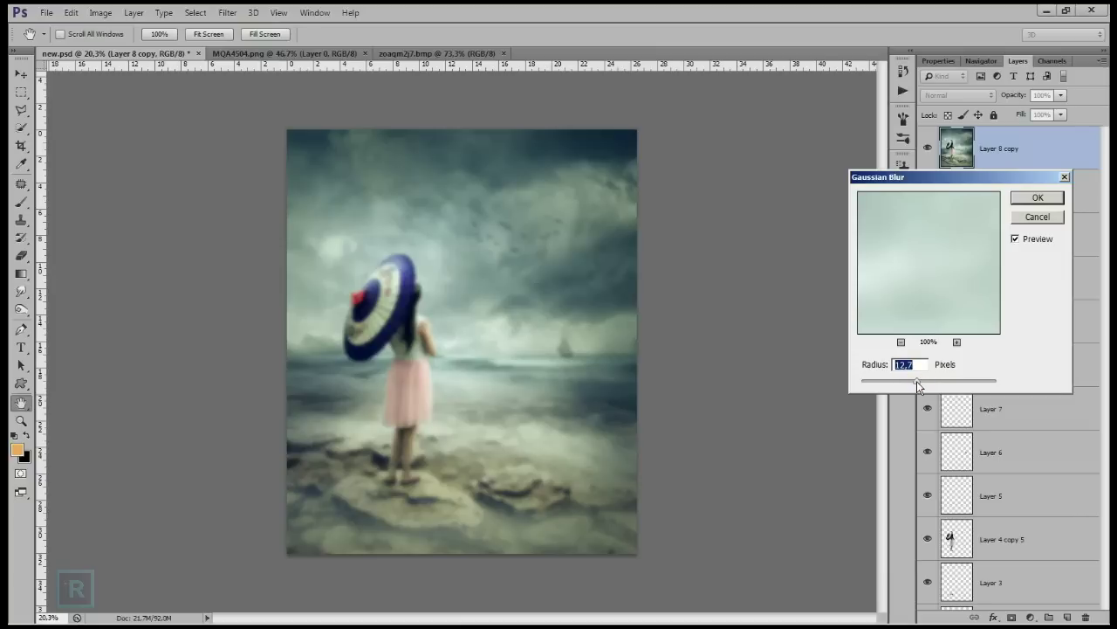
click(1038, 199)
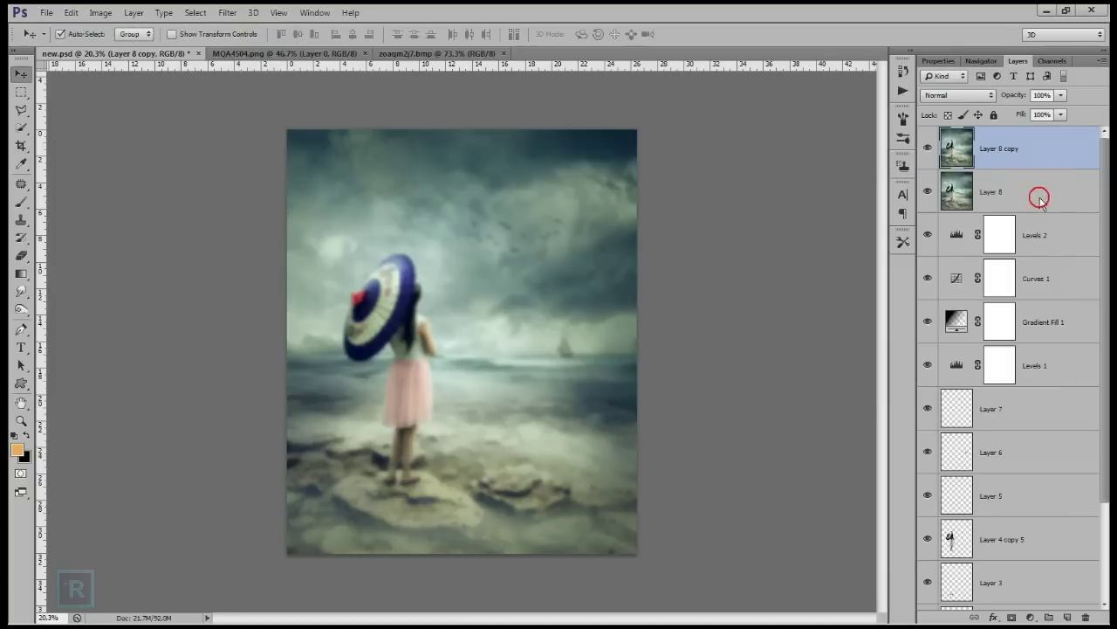
Set the blurred copy to Lighter Color at about 69% opacity, then duplicate it.
click(969, 95)
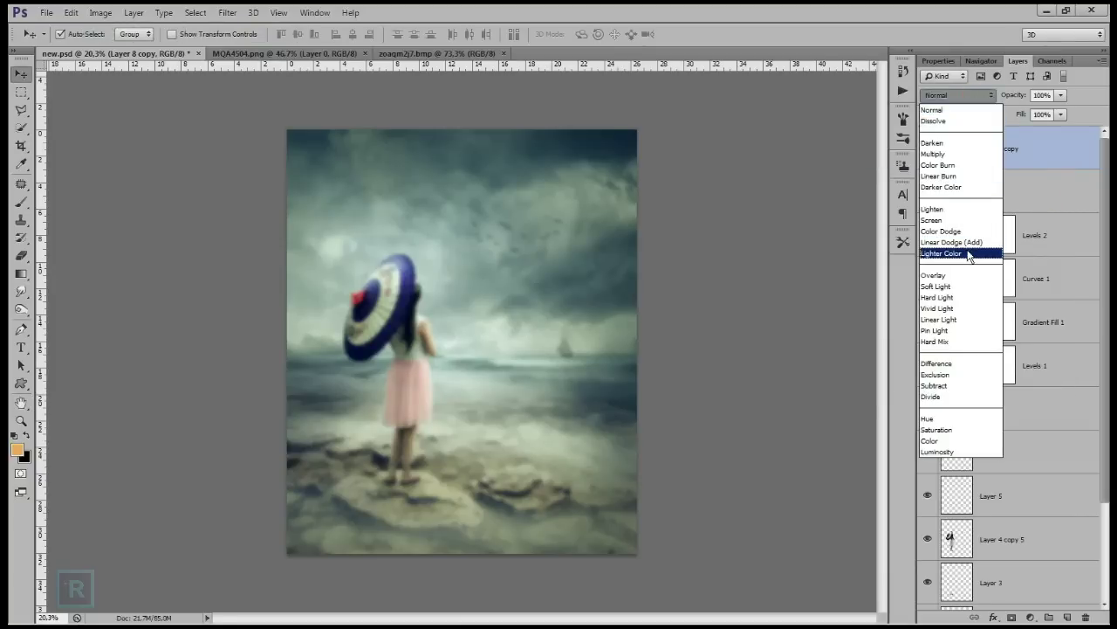
click(969, 250)
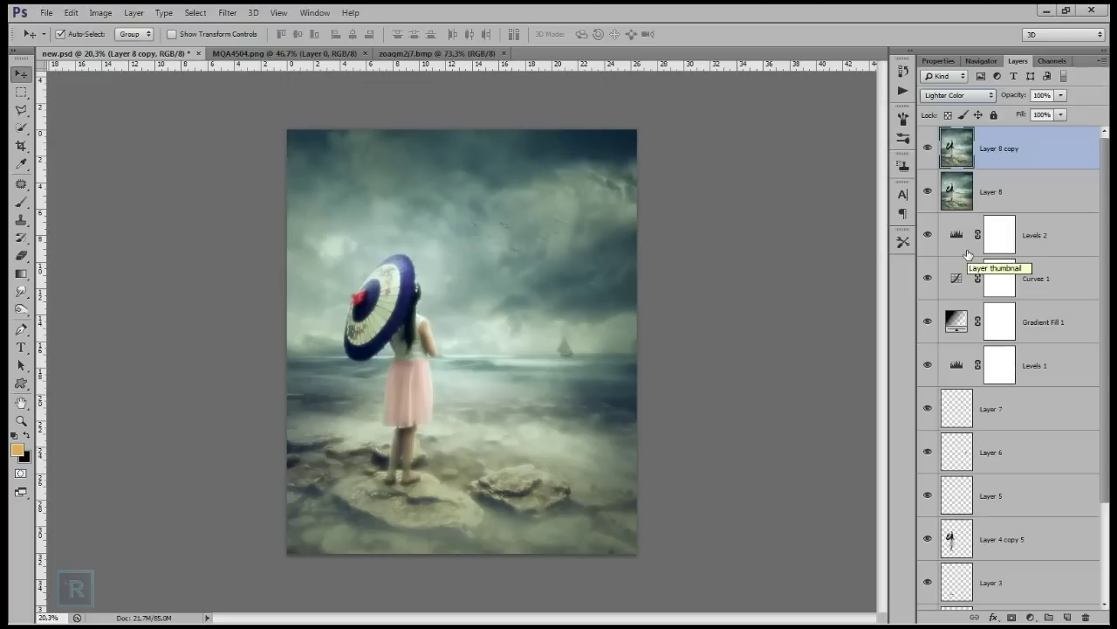
click(1061, 95)
drag(1062, 112, 1035, 116)
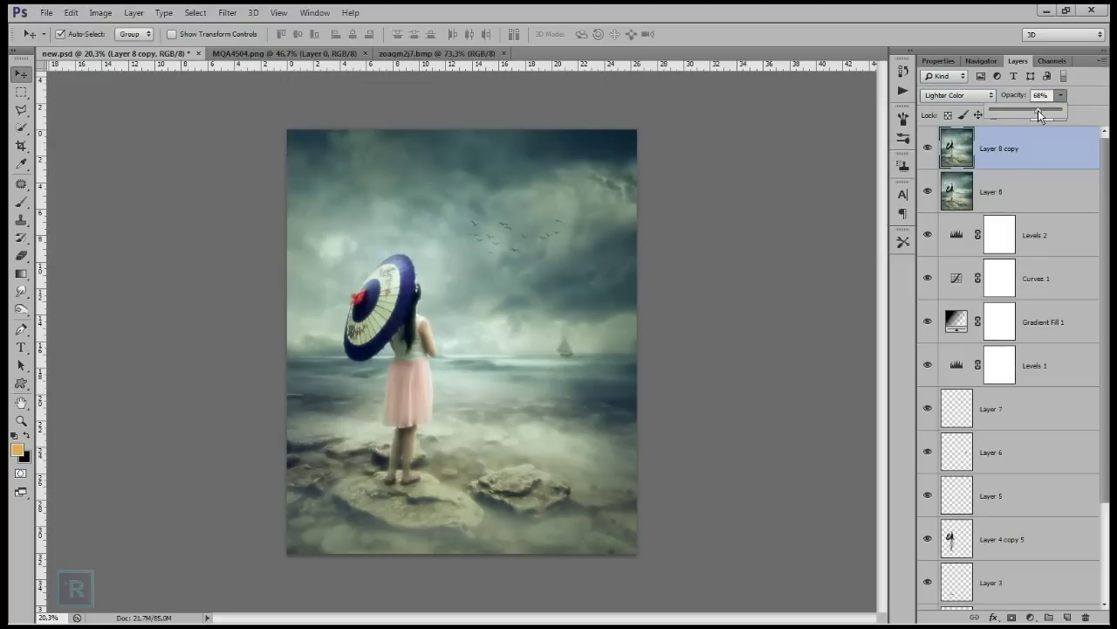
mouse_move(1045, 151)
mouse_down()
mouse_move(1079, 614)
mouse_move(1069, 616)
mouse_up()
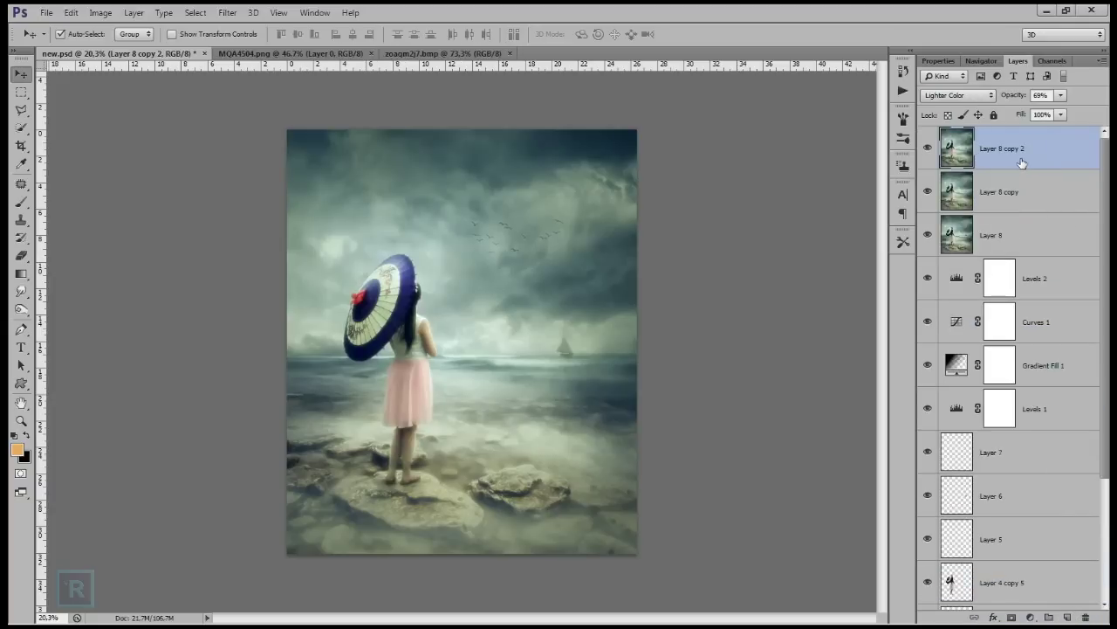
Lower Layer 8 copy 2's fill to 57%, toggling its visibility to compare.
click(928, 148)
click(928, 149)
click(1061, 114)
click(933, 148)
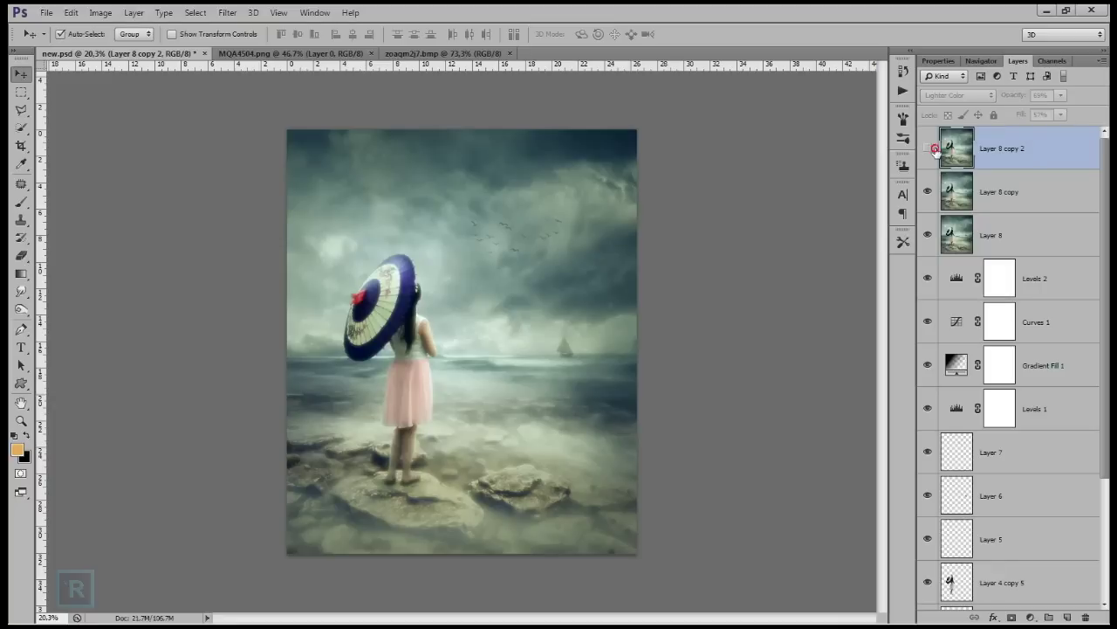